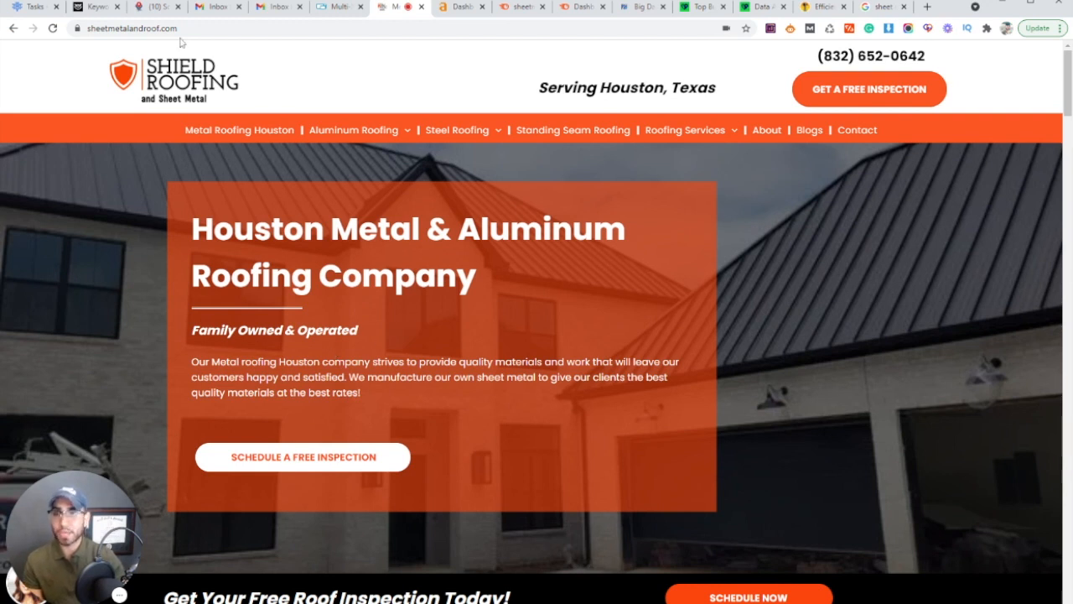
Step: Switch to Nightwatch and examine the average position graph and the tracked keyword rankings for sheetmetalandroof.com
{"action": "left_click", "coordinate": [97, 17]}
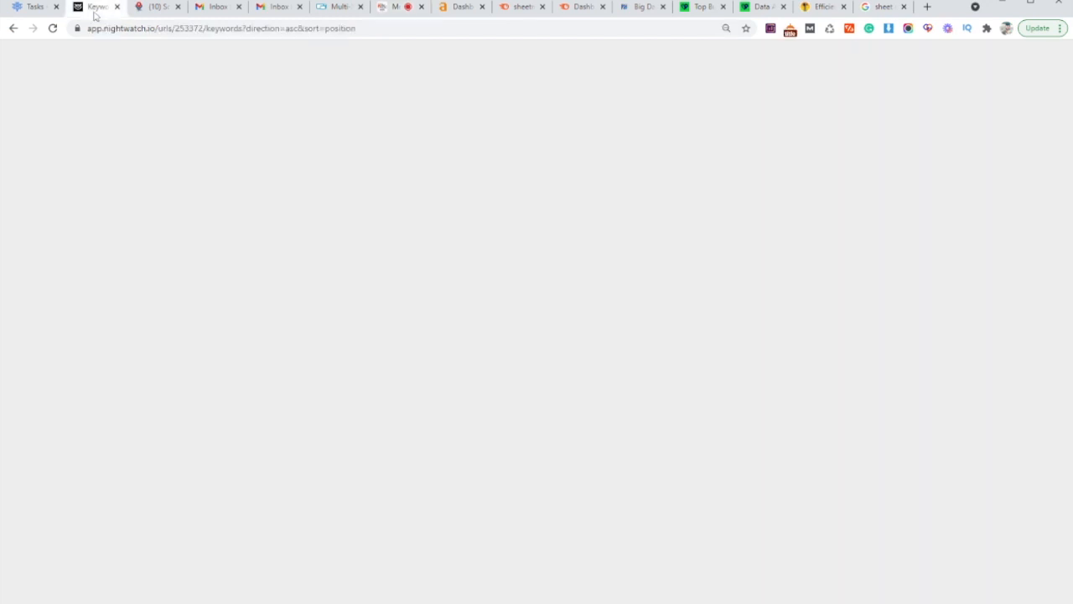
{"action": "scroll", "coordinate": [422, 292], "scroll_direction": "down", "scroll_amount": 3}
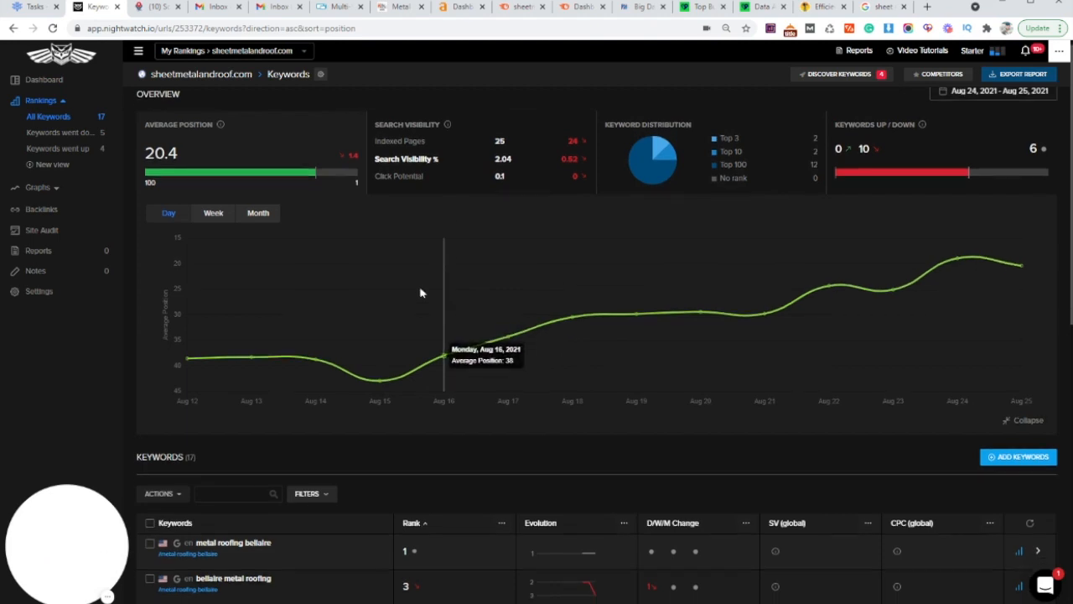
{"action": "scroll", "coordinate": [422, 293], "scroll_direction": "down", "scroll_amount": 1}
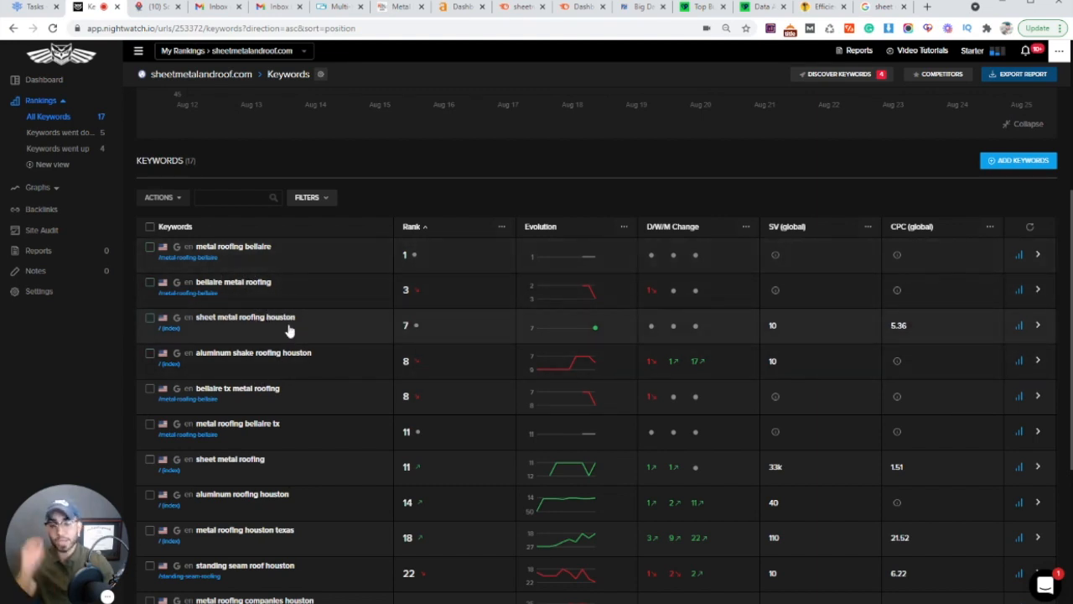
{"action": "scroll", "coordinate": [289, 327], "scroll_direction": "down", "scroll_amount": 2}
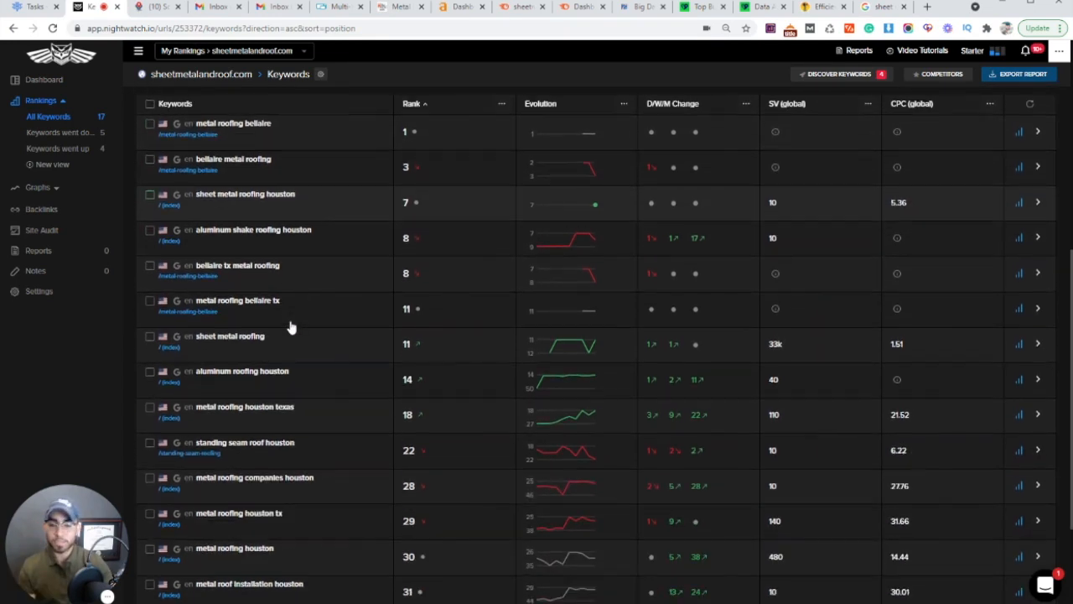
{"action": "scroll", "coordinate": [289, 325], "scroll_direction": "down", "scroll_amount": 1}
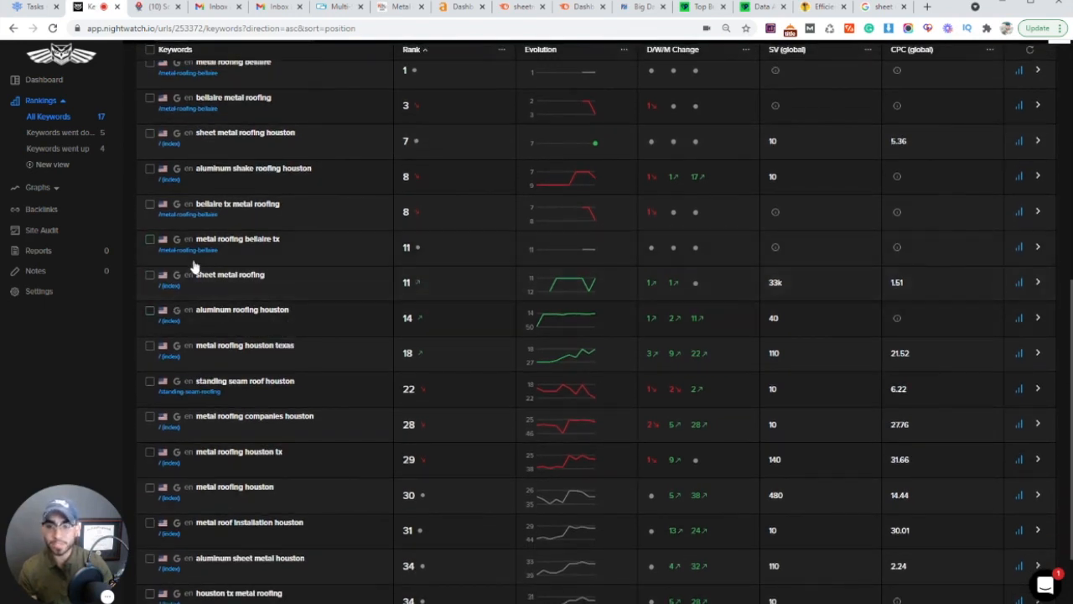
{"action": "scroll", "coordinate": [236, 302], "scroll_direction": "down", "scroll_amount": 1}
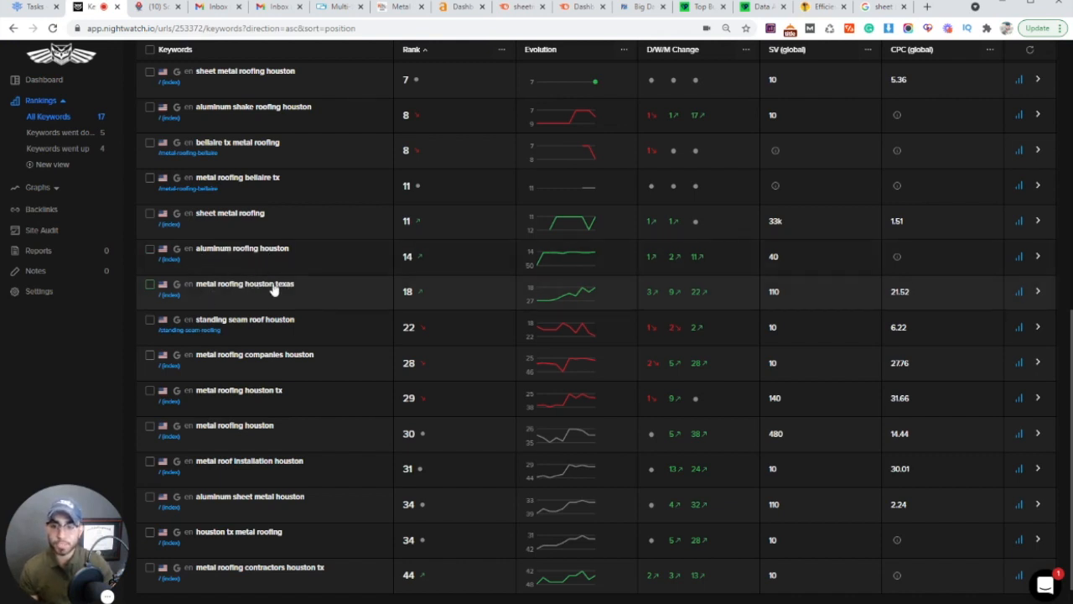
{"action": "scroll", "coordinate": [273, 289], "scroll_direction": "down", "scroll_amount": 1}
{"action": "scroll", "coordinate": [299, 335], "scroll_direction": "up", "scroll_amount": 3}
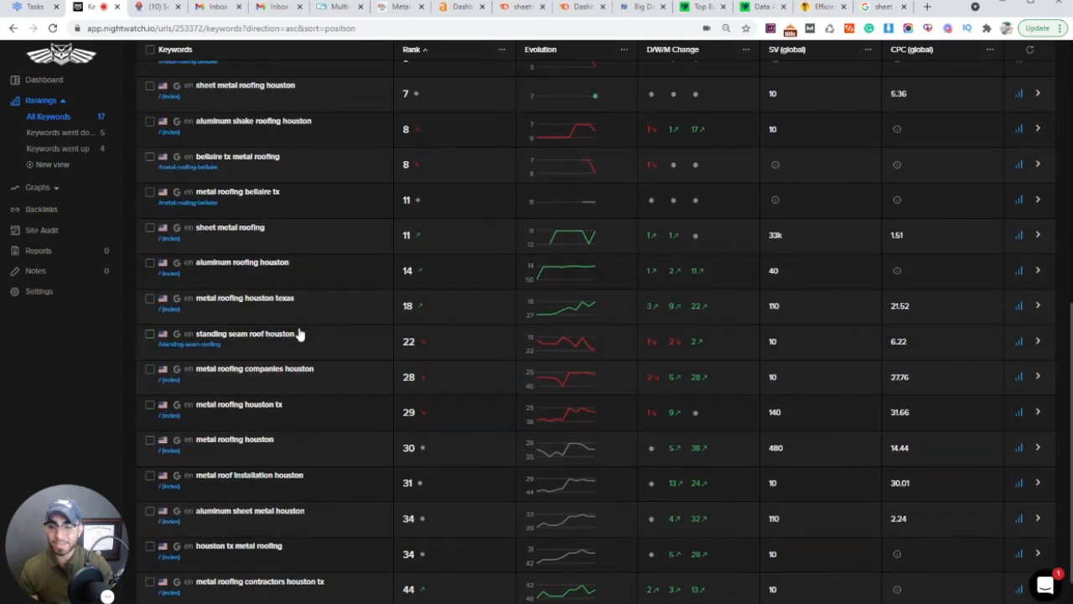
{"action": "scroll", "coordinate": [300, 335], "scroll_direction": "up", "scroll_amount": 1}
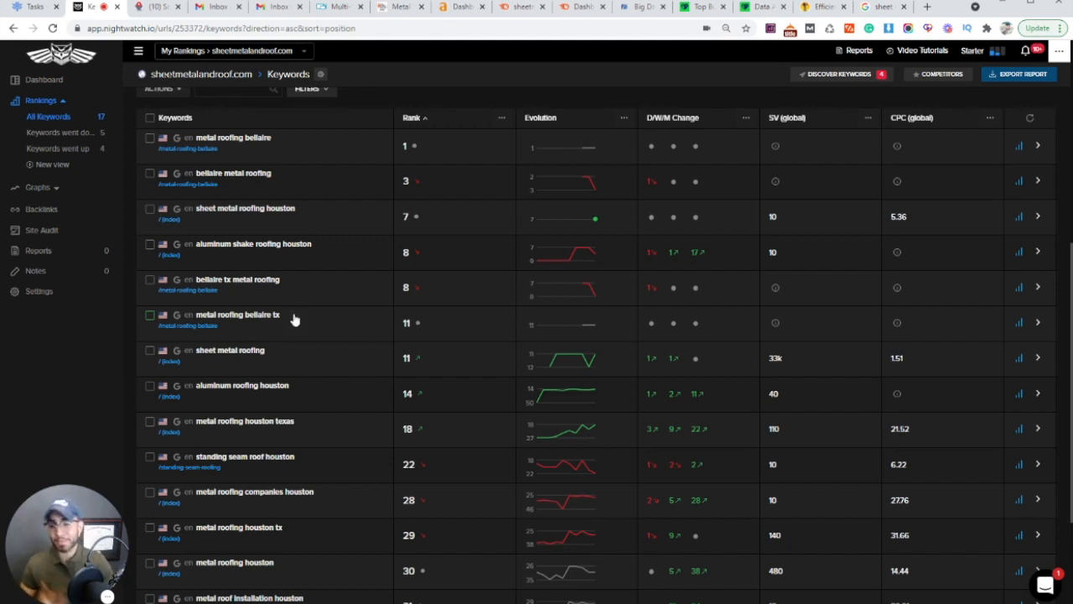
{"action": "scroll", "coordinate": [319, 347], "scroll_direction": "up", "scroll_amount": 2}
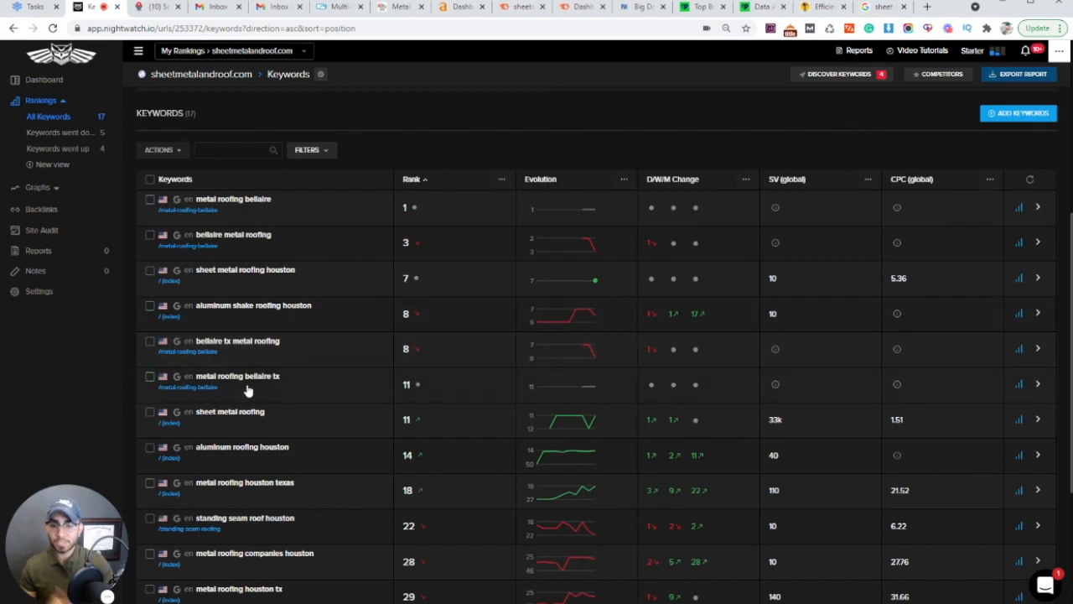
{"action": "scroll", "coordinate": [281, 400], "scroll_direction": "up", "scroll_amount": 3}
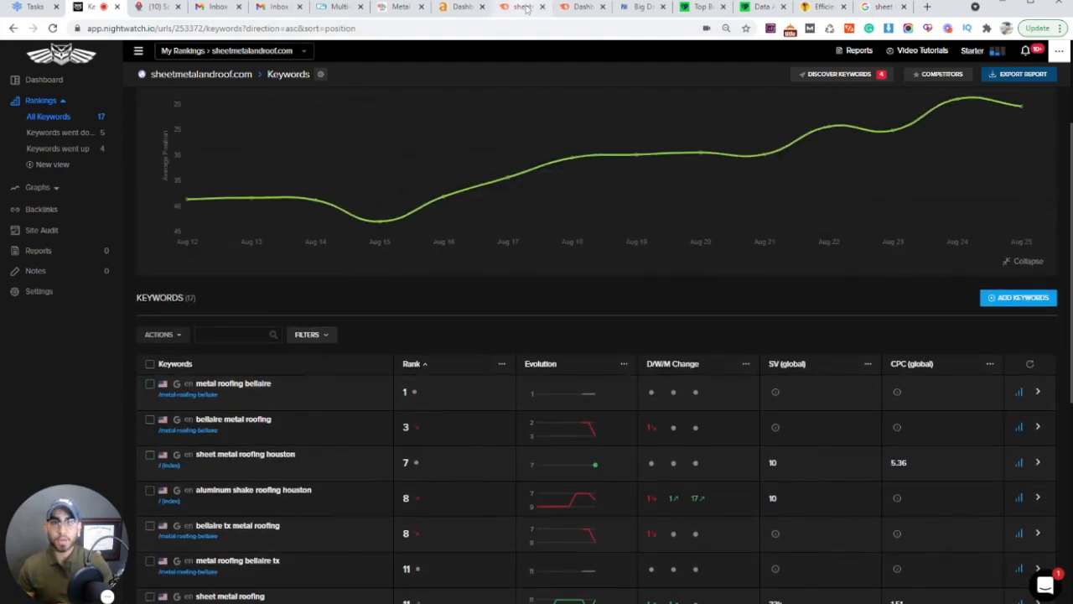
Step: Switch to Semrush and review the organic search positions listed for sheetmetalandroof.com
{"action": "left_click", "coordinate": [524, 8]}
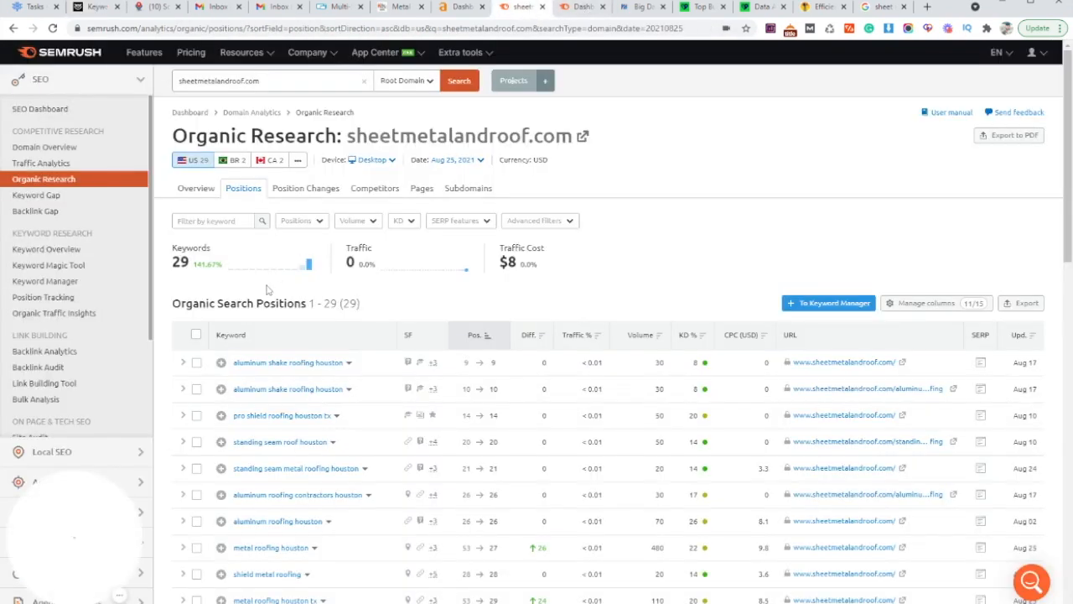
{"action": "scroll", "coordinate": [260, 317], "scroll_direction": "down", "scroll_amount": 2}
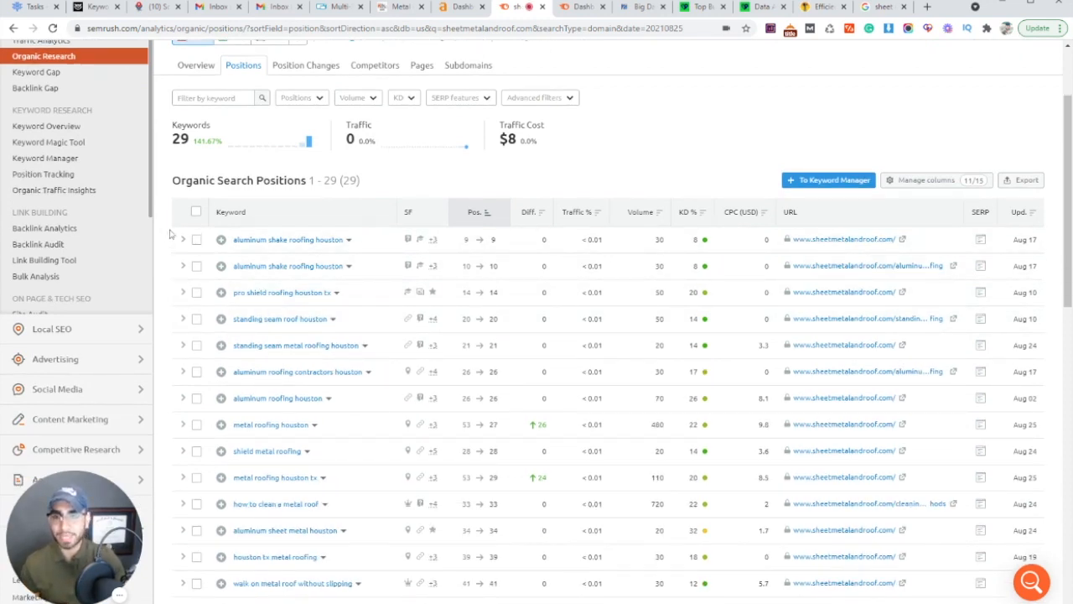
{"action": "scroll", "coordinate": [193, 235], "scroll_direction": "down", "scroll_amount": 1}
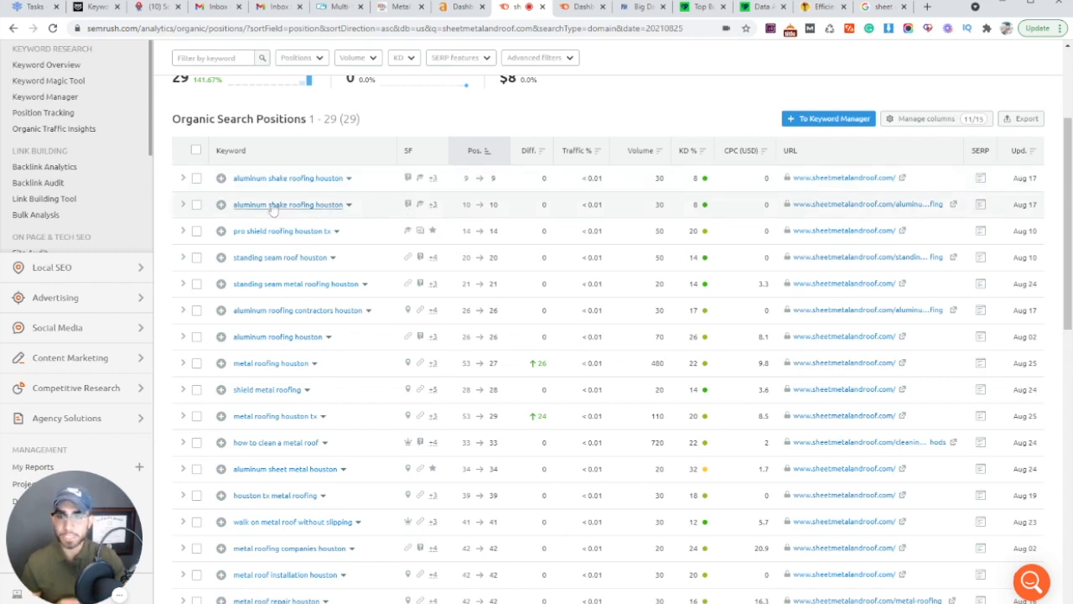
{"action": "scroll", "coordinate": [270, 206], "scroll_direction": "down", "scroll_amount": 1}
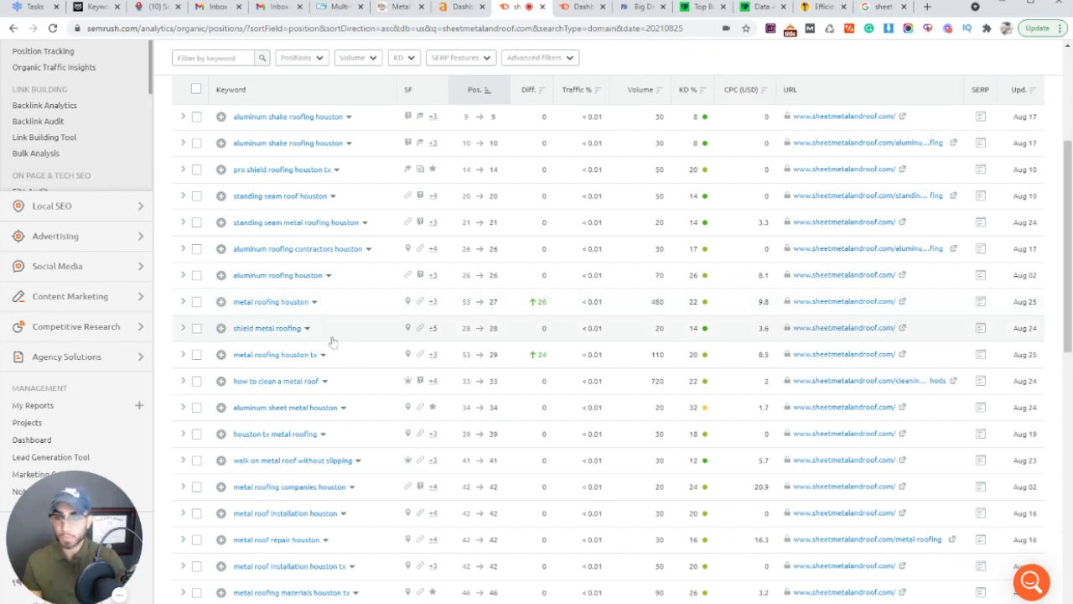
{"action": "scroll", "coordinate": [331, 352], "scroll_direction": "up", "scroll_amount": 1}
{"action": "scroll", "coordinate": [364, 374], "scroll_direction": "up", "scroll_amount": 3}
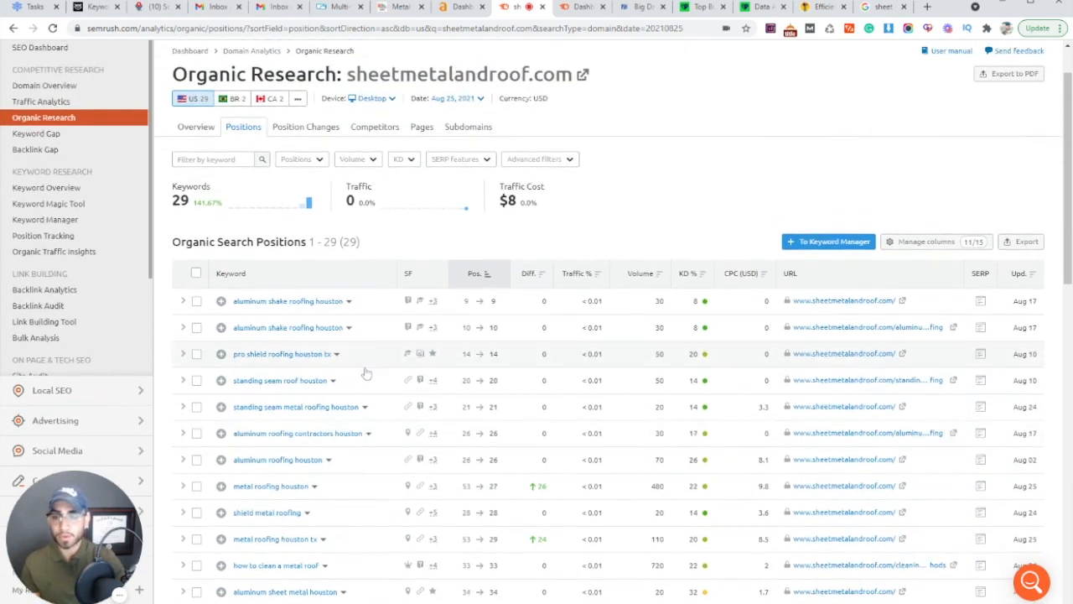
Step: Switch to Local Falcon and open the "sheet metal roofing" scan report for Shield Roofing and Sheet Metal in Scan Explorer
{"action": "left_click", "coordinate": [157, 6]}
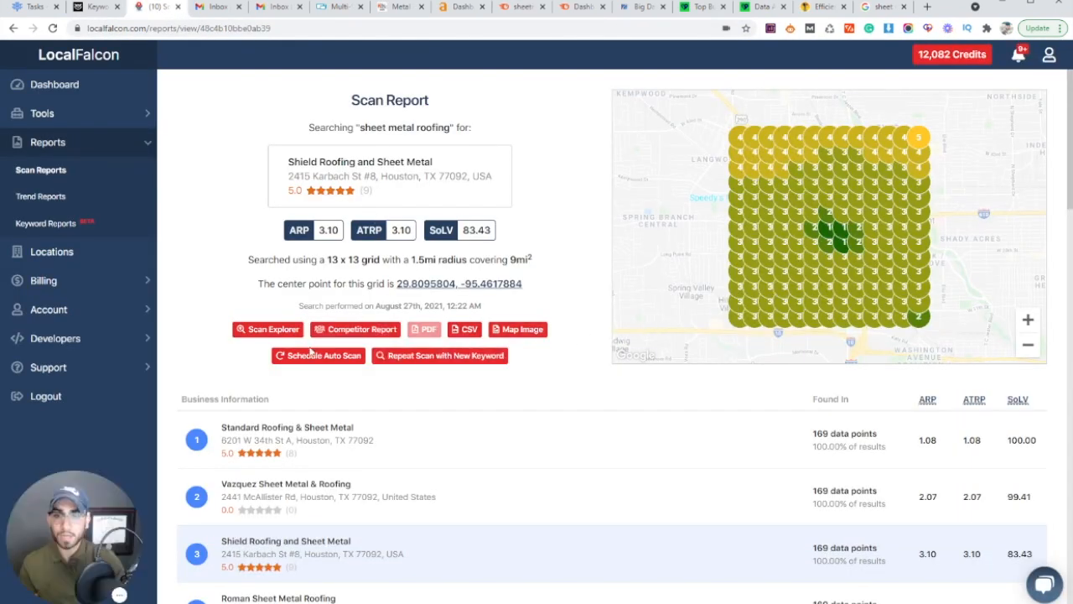
{"action": "left_click", "coordinate": [270, 329]}
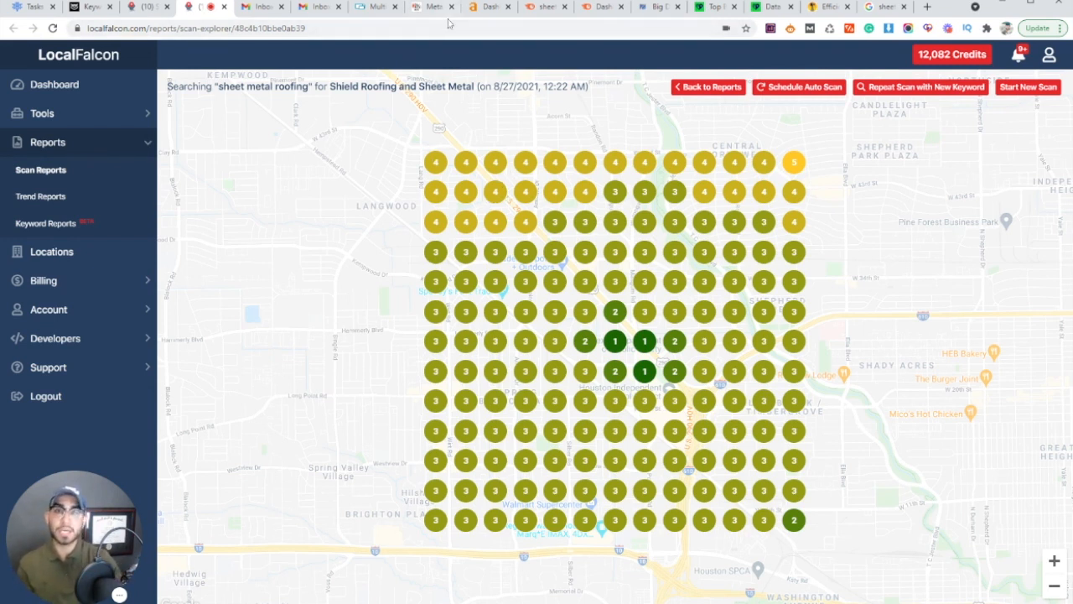
Step: Switch to the intMetric site builder and close the publishing confirmation and the page settings to show the home page
{"action": "left_click", "coordinate": [375, 9]}
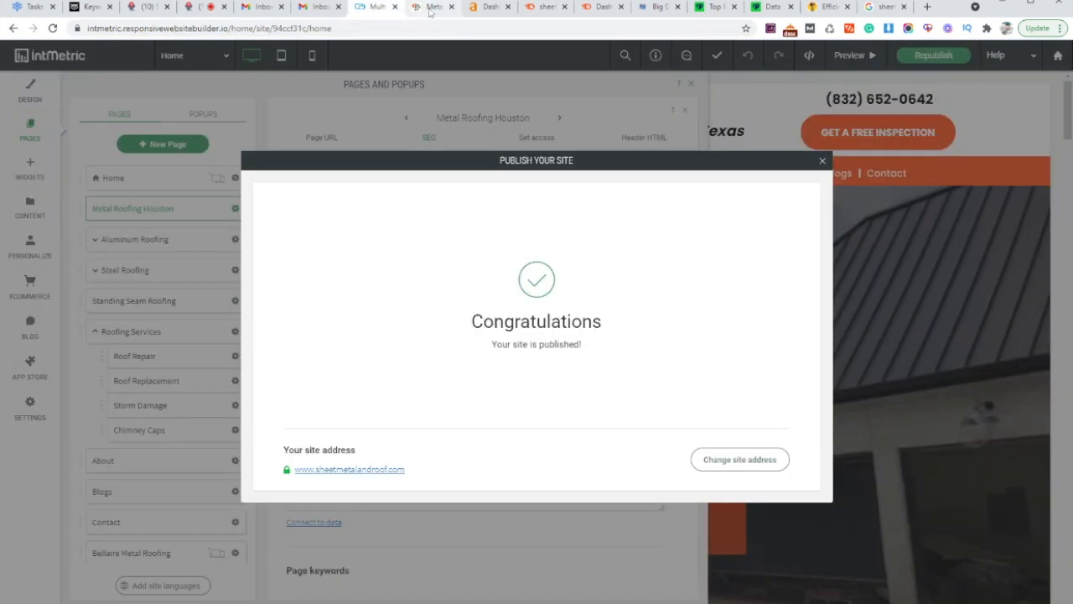
{"action": "left_click", "coordinate": [821, 160]}
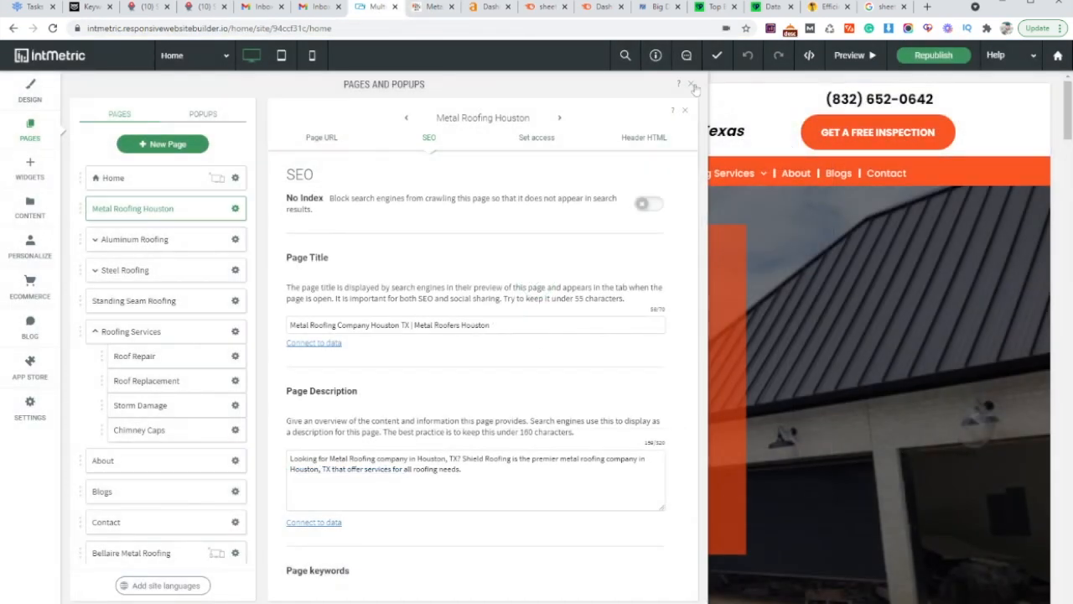
{"action": "left_click", "coordinate": [688, 84]}
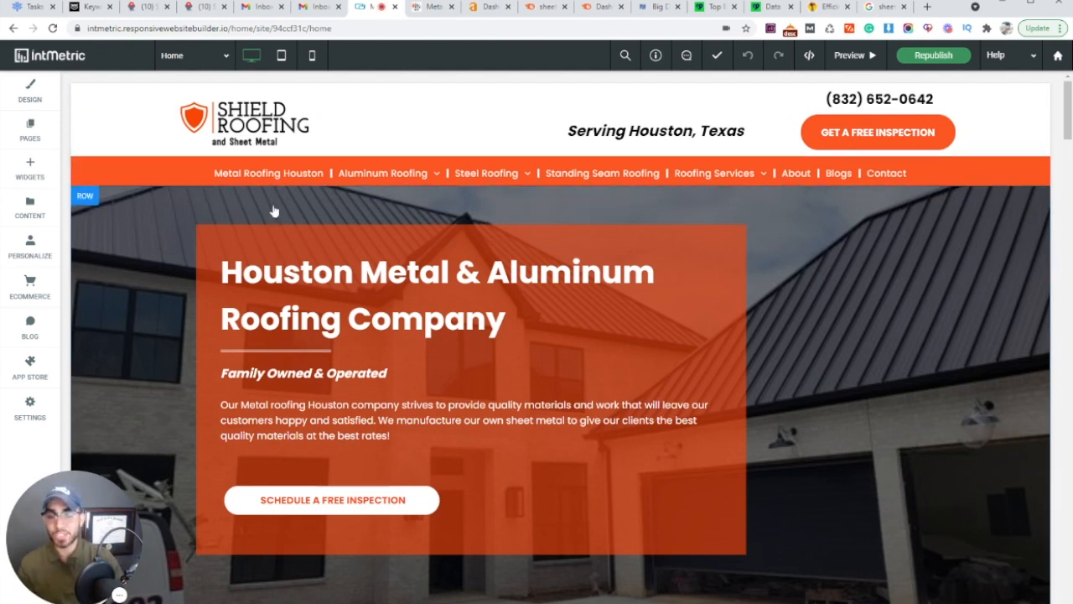
Step: Switch to the live sheetmetalandroof.com site and examine its navigation, including the Aluminum Roofing and Roofing Services submenus
{"action": "left_click", "coordinate": [417, 10]}
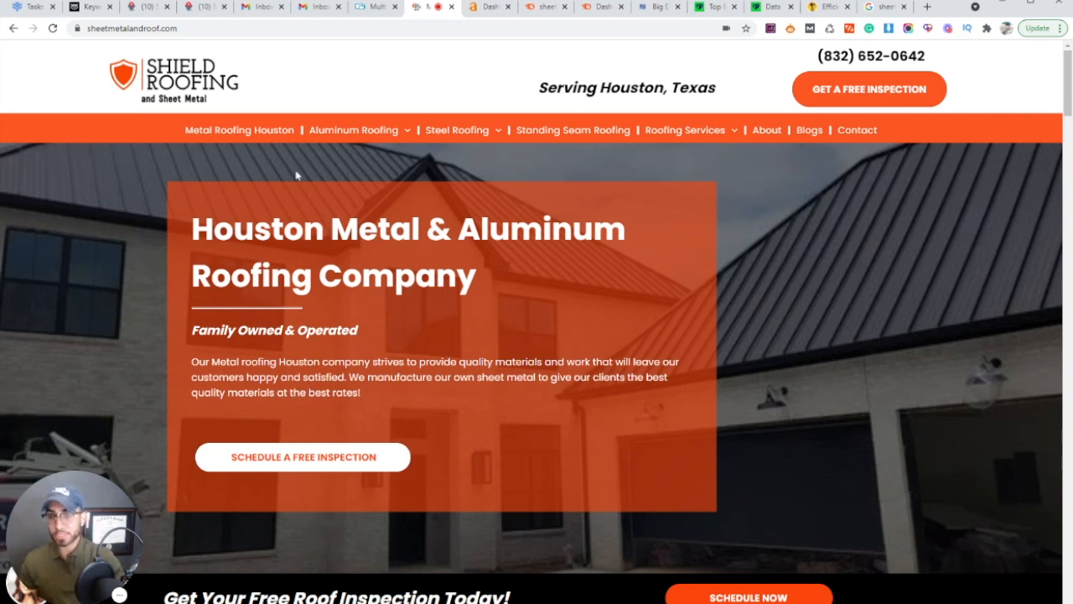
{"action": "mouse_move", "coordinate": [350, 136]}
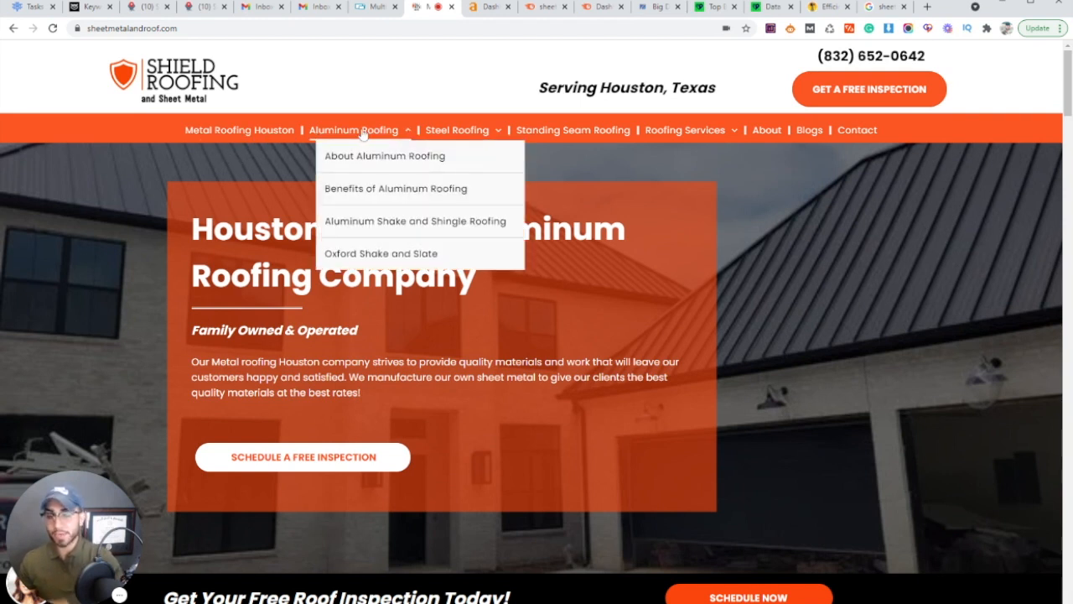
{"action": "mouse_move", "coordinate": [691, 135]}
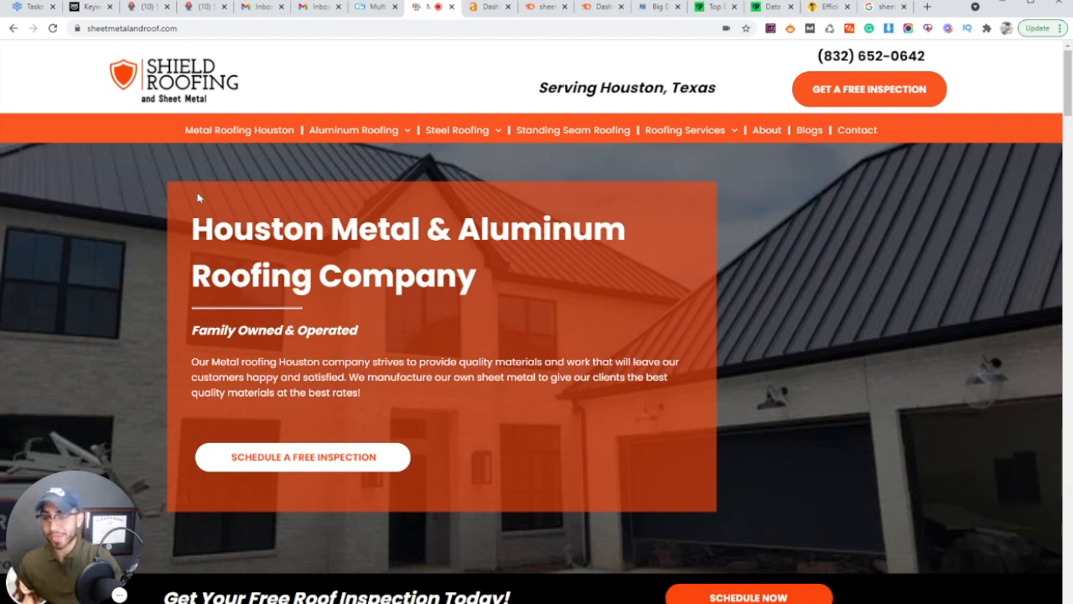
Step: Switch to the Google results for "sheet metal roofing houston" and review the map listings and organic competitors
{"action": "left_click", "coordinate": [885, 9]}
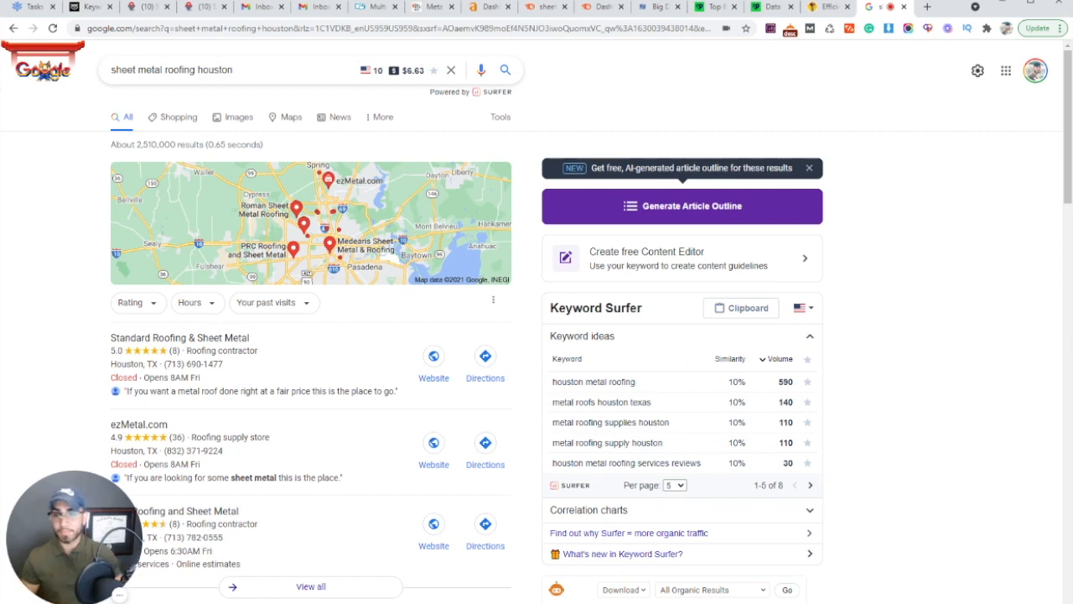
{"action": "scroll", "coordinate": [82, 253], "scroll_direction": "down", "scroll_amount": 2}
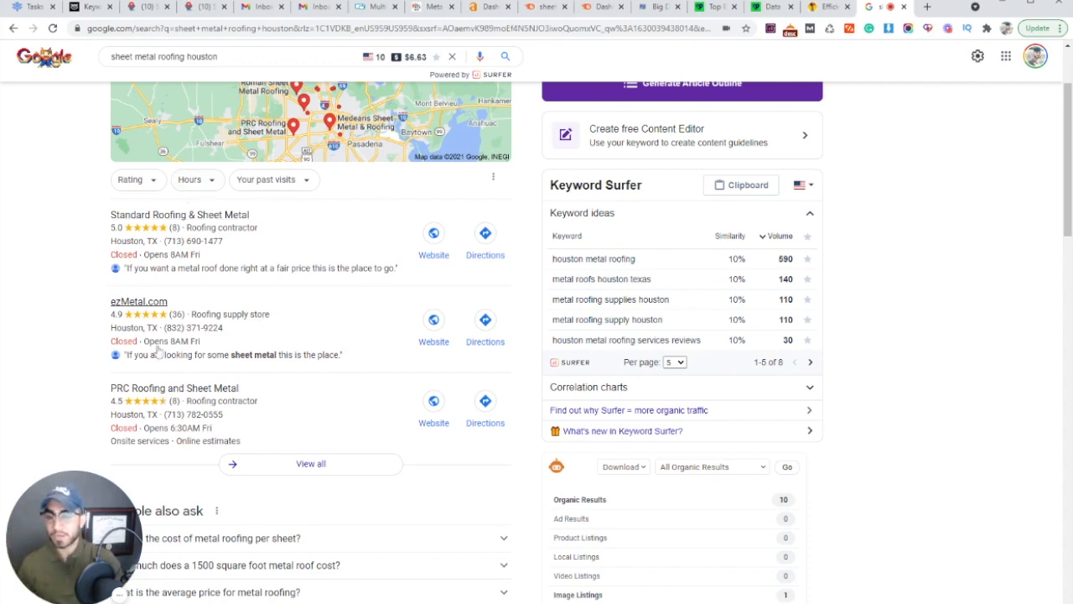
{"action": "scroll", "coordinate": [237, 303], "scroll_direction": "down", "scroll_amount": 7}
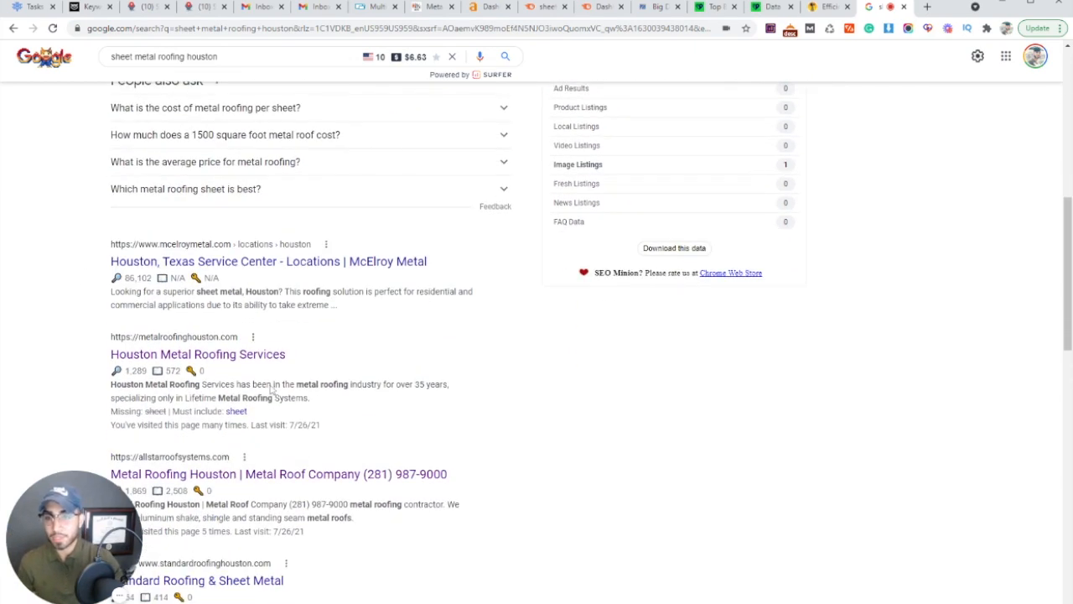
{"action": "scroll", "coordinate": [258, 392], "scroll_direction": "up", "scroll_amount": 4}
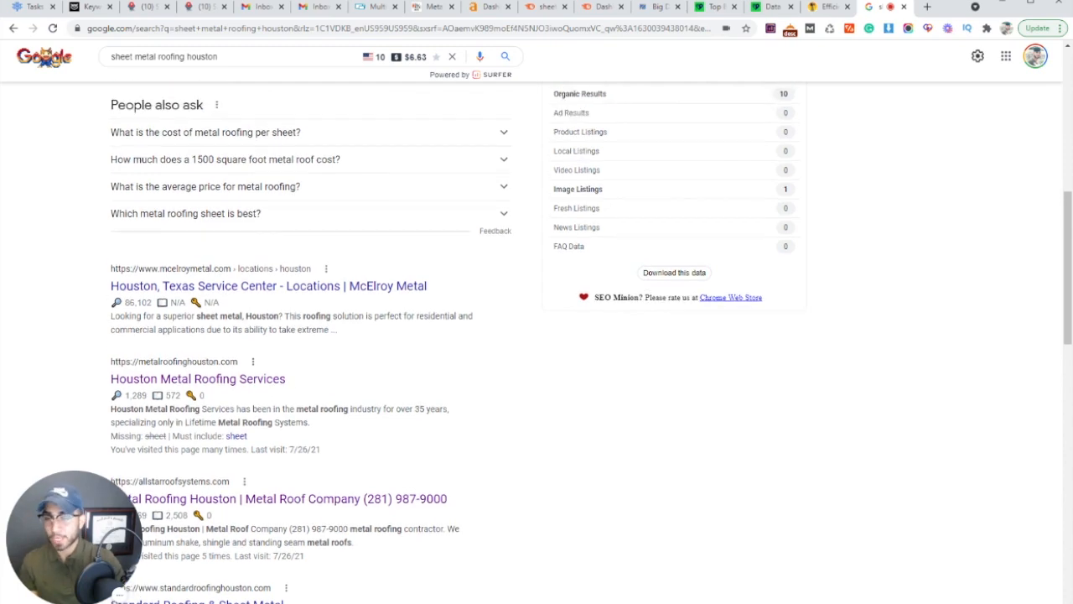
{"action": "scroll", "coordinate": [258, 393], "scroll_direction": "up", "scroll_amount": 2}
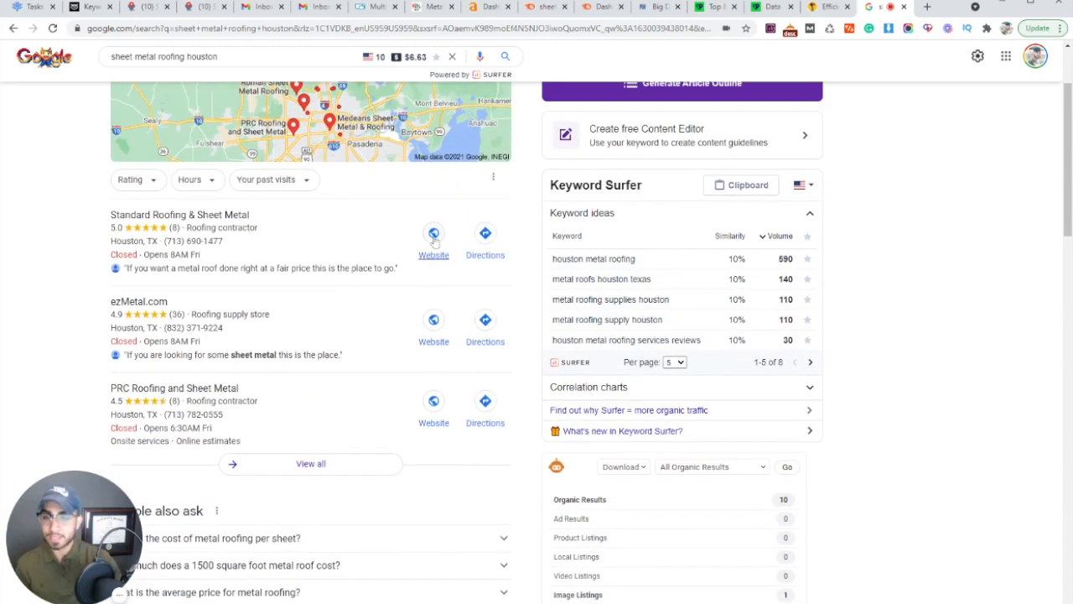
Step: Open the organic results for metalroofinghouston.com and allstarroofsystems.com in new tabs
{"action": "scroll", "coordinate": [433, 241], "scroll_direction": "down", "scroll_amount": 8}
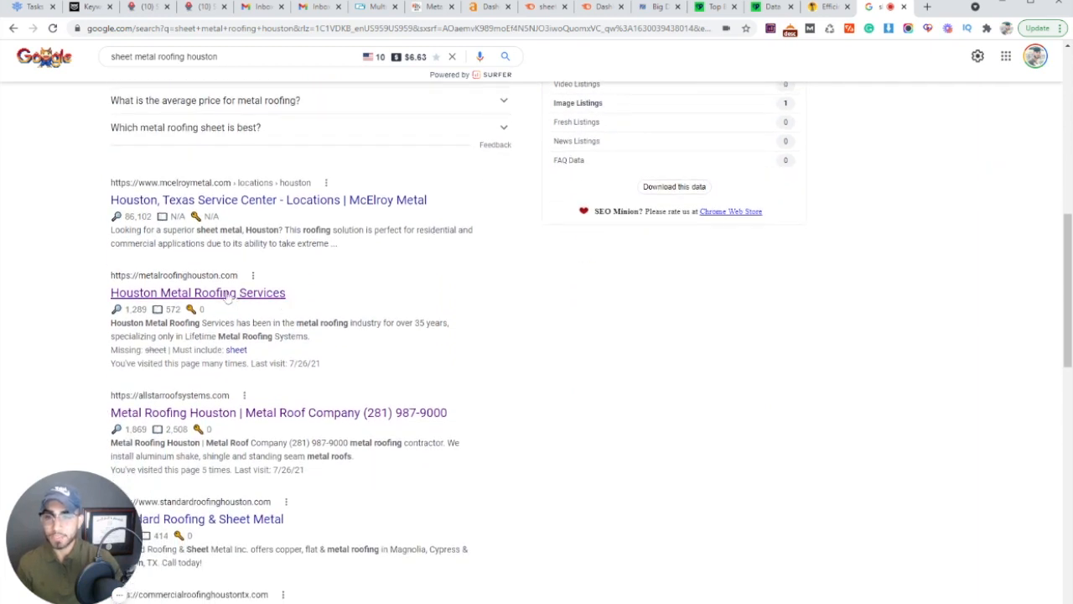
{"action": "middle_click", "coordinate": [226, 295]}
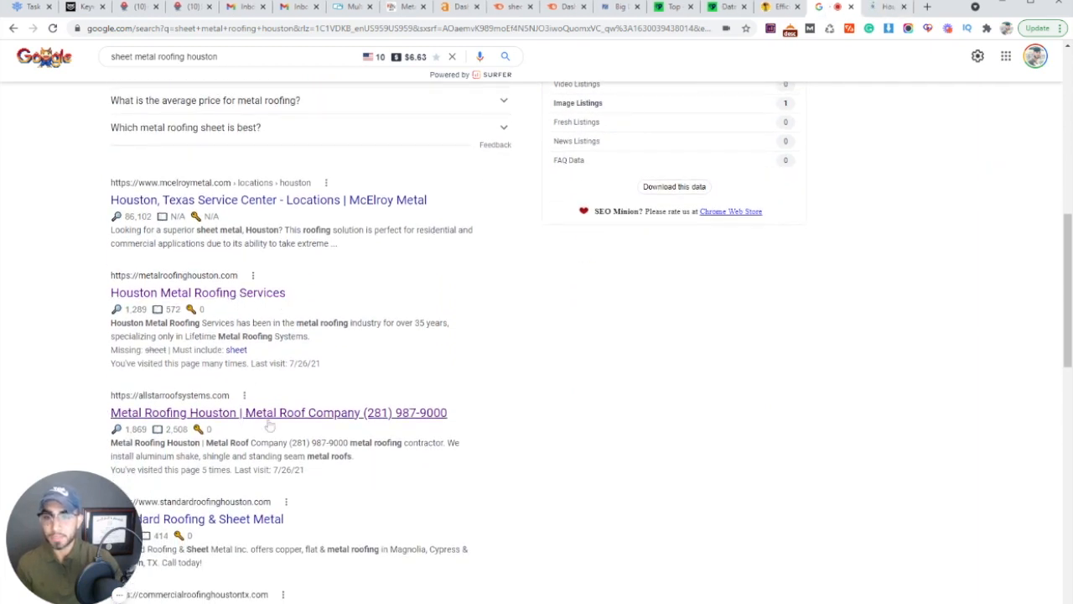
{"action": "middle_click", "coordinate": [241, 415]}
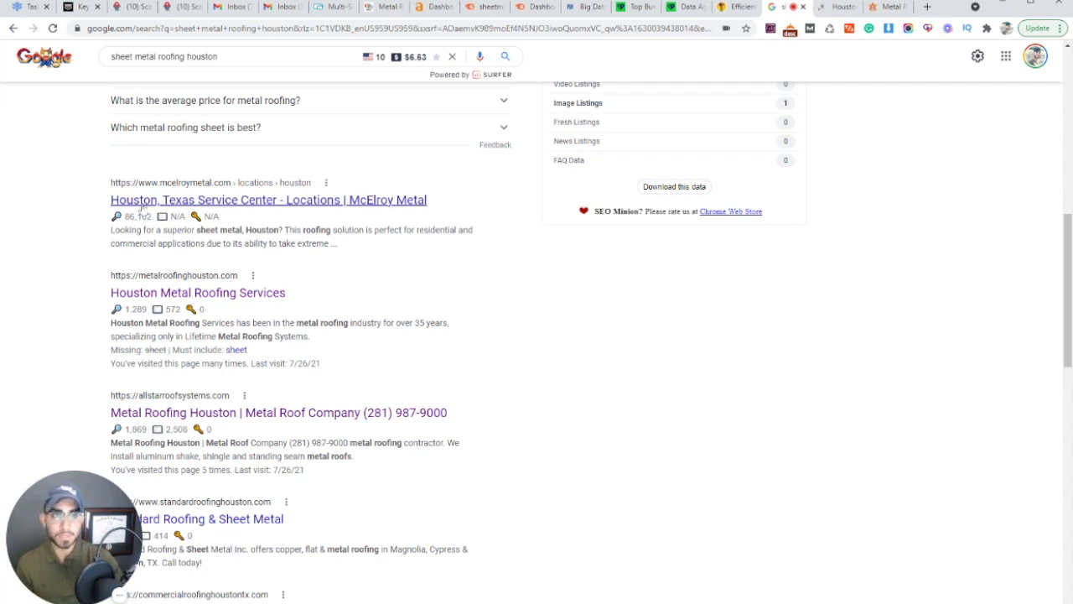
Step: View the Houston Metal Roofing Services site and examine its navigation structure, including the Aluminum Roofing, Steel Roofing and About submenus
{"action": "left_click", "coordinate": [841, 10]}
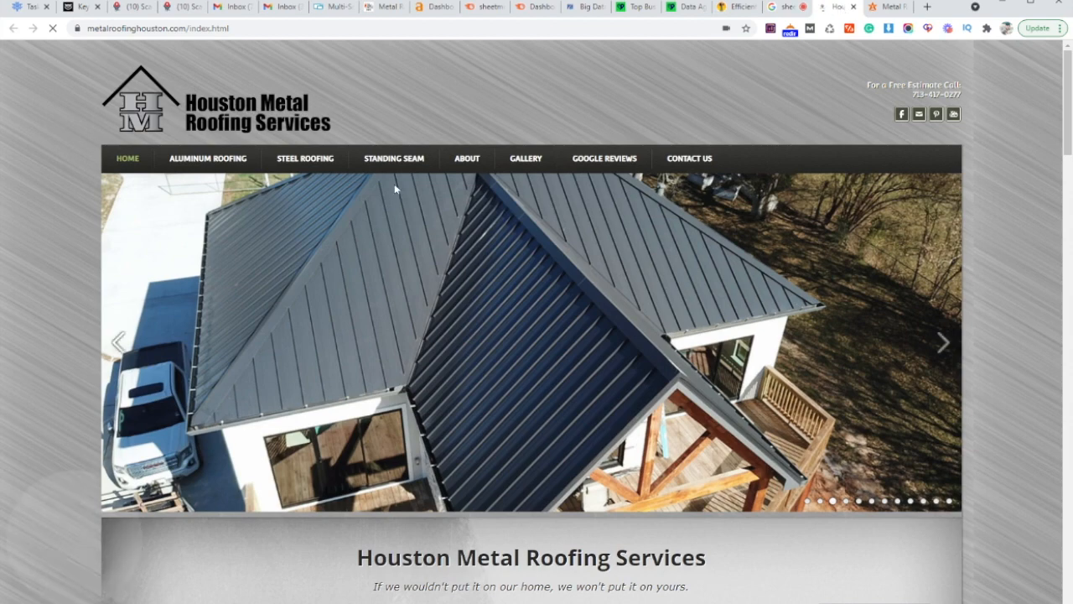
{"action": "mouse_move", "coordinate": [394, 157]}
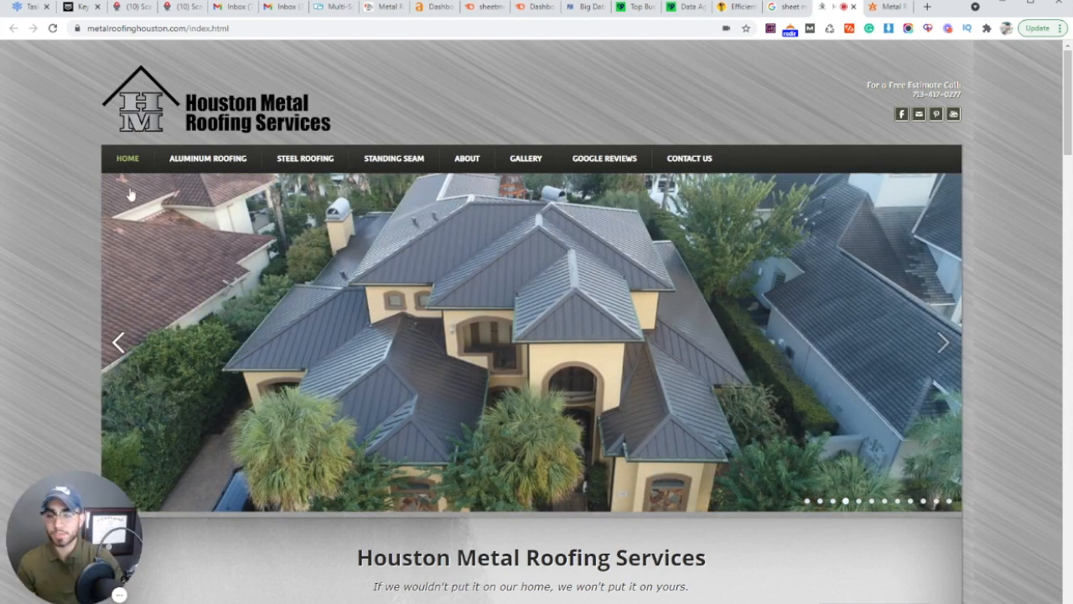
{"action": "mouse_move", "coordinate": [198, 164]}
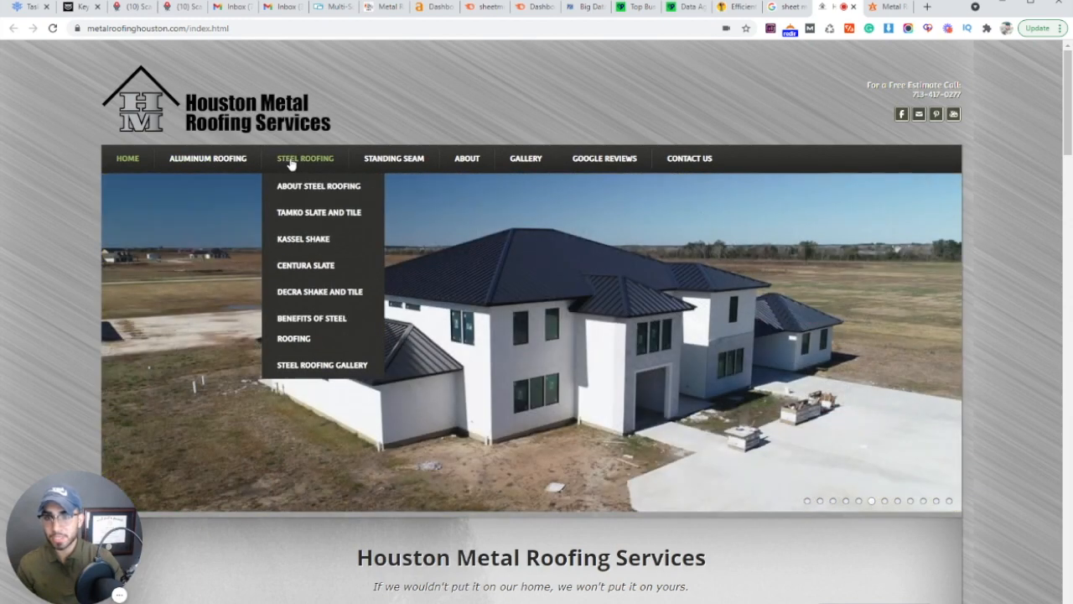
{"action": "mouse_move", "coordinate": [363, 163]}
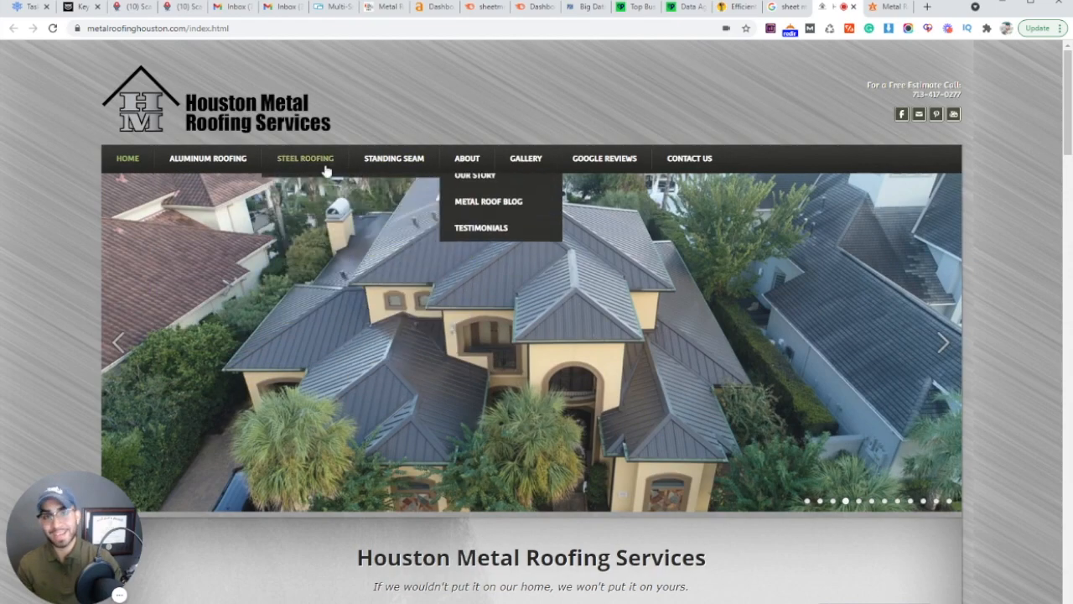
Step: Review the Houston Metal Roofing Services home page from its project videos and galleries through the blog section and footer, including its web address
{"action": "scroll", "coordinate": [529, 319], "scroll_direction": "down", "scroll_amount": 20}
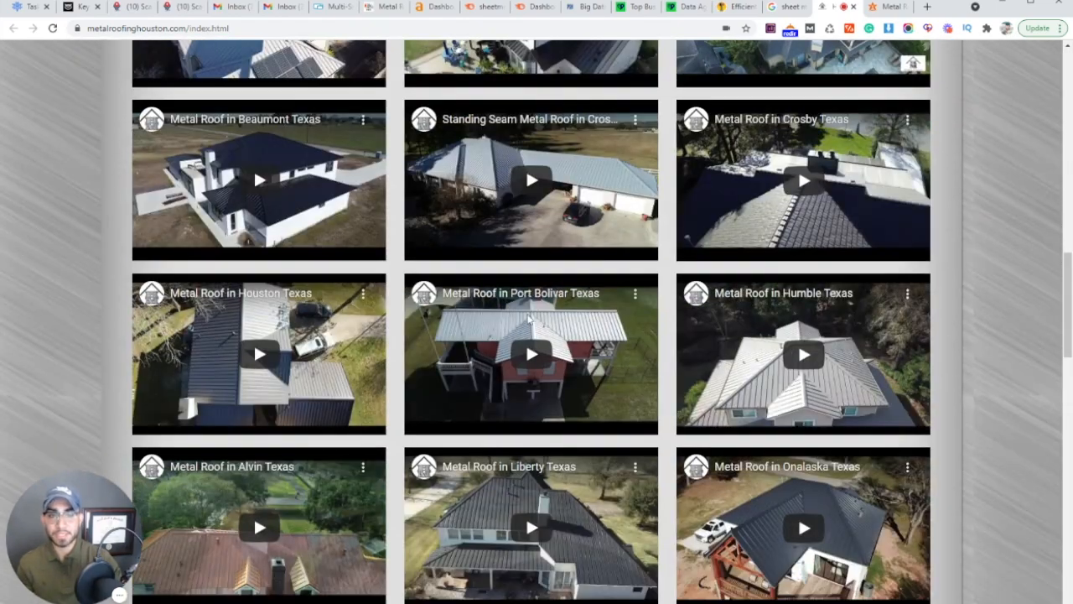
{"action": "scroll", "coordinate": [529, 319], "scroll_direction": "down", "scroll_amount": 8}
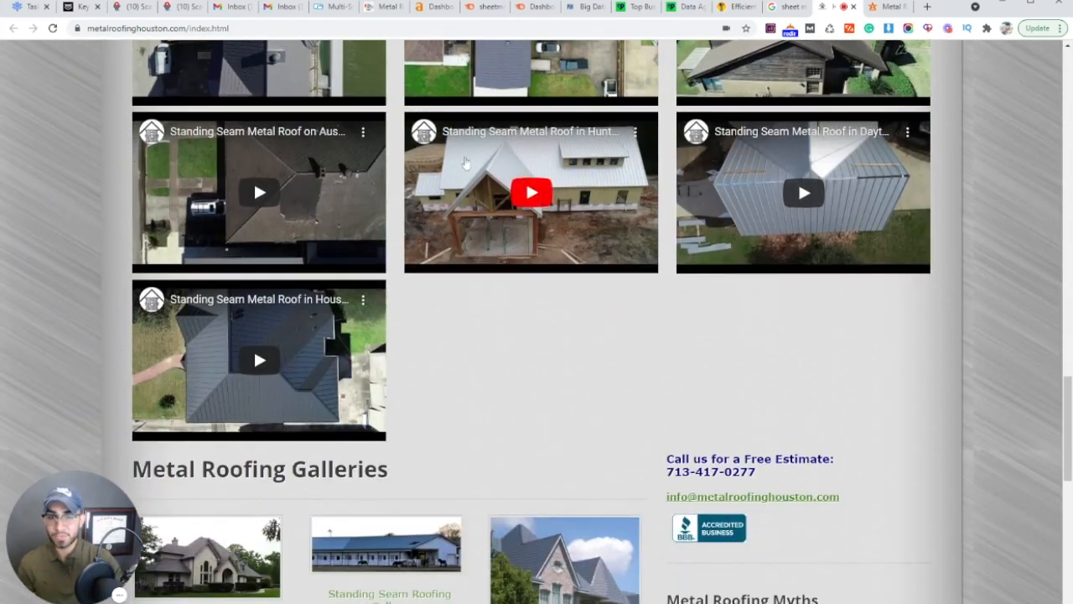
{"action": "scroll", "coordinate": [503, 298], "scroll_direction": "down", "scroll_amount": 8}
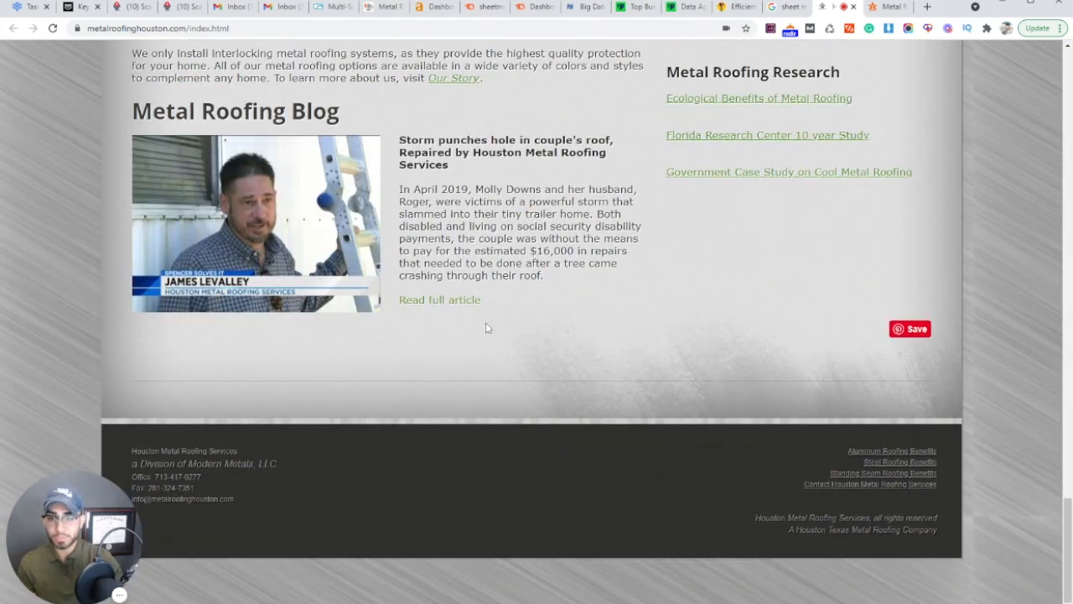
{"action": "scroll", "coordinate": [487, 327], "scroll_direction": "up", "scroll_amount": 20}
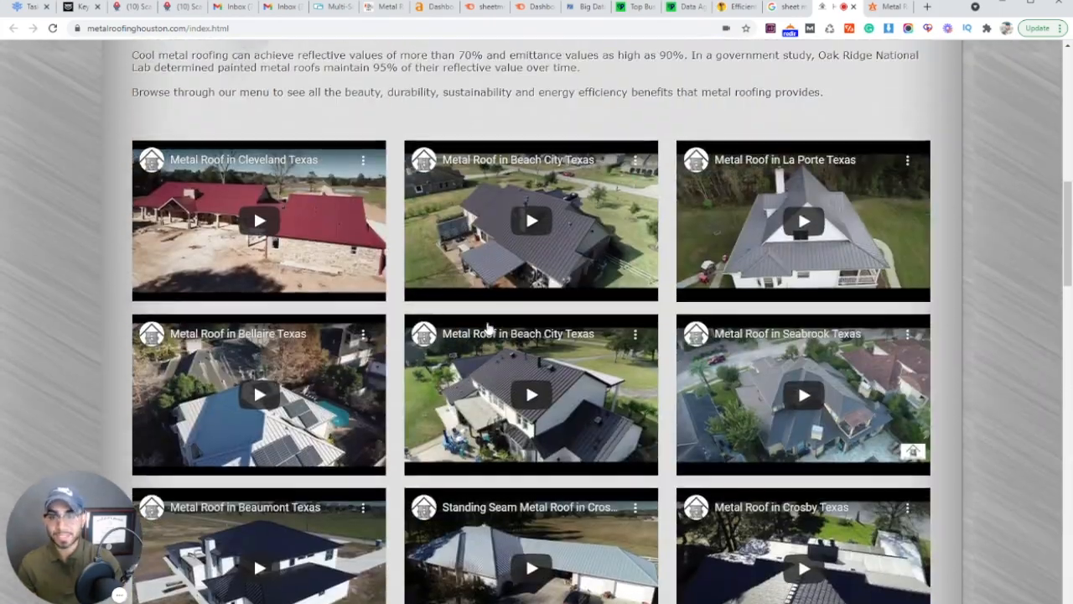
{"action": "scroll", "coordinate": [488, 327], "scroll_direction": "up", "scroll_amount": 5}
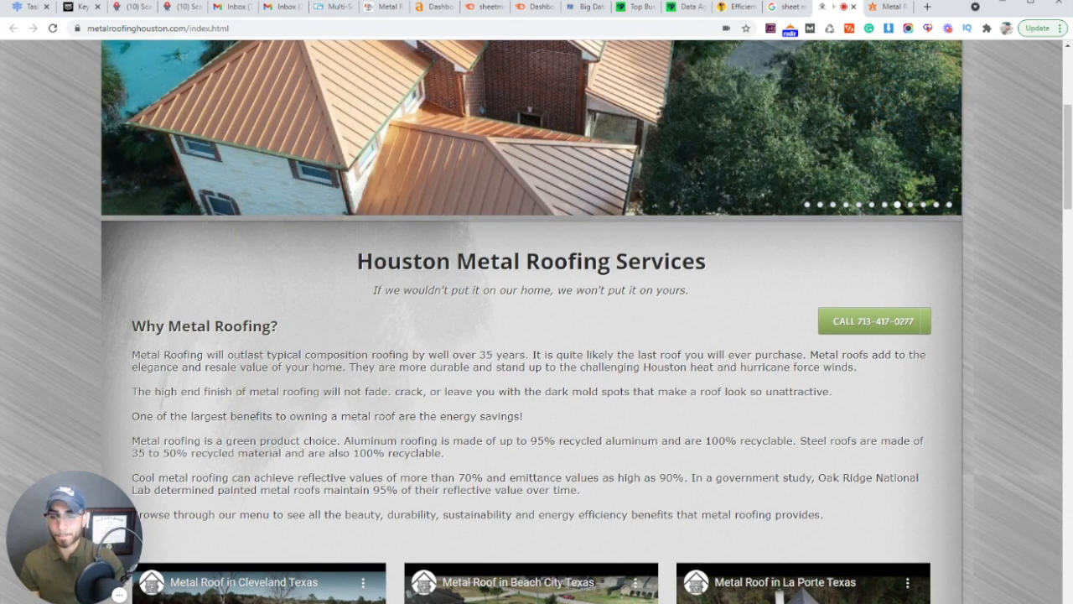
{"action": "scroll", "coordinate": [365, 369], "scroll_direction": "up", "scroll_amount": 2}
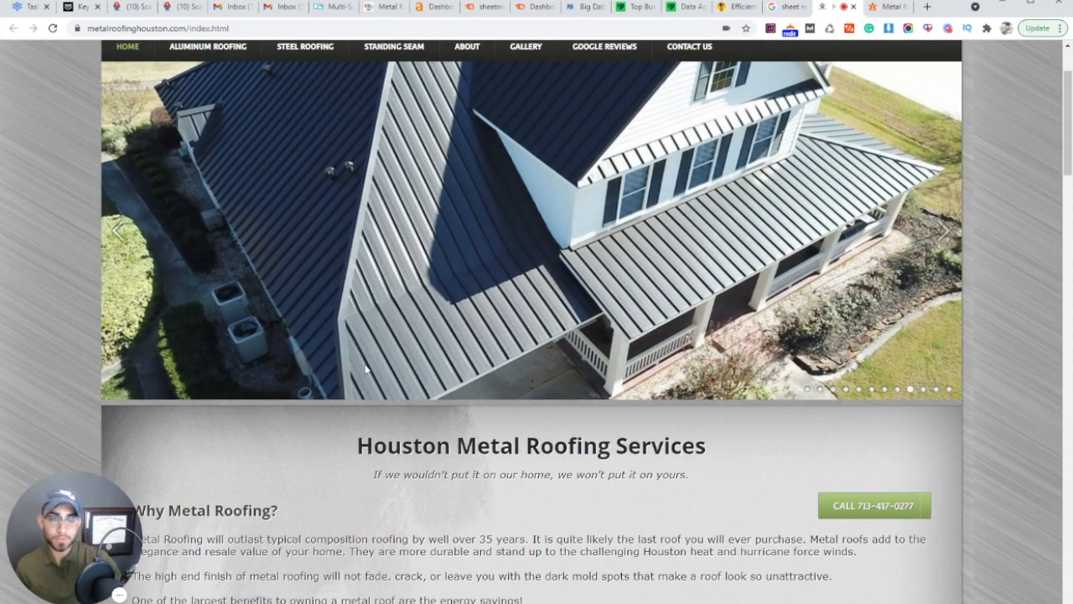
{"action": "scroll", "coordinate": [366, 369], "scroll_direction": "up", "scroll_amount": 1}
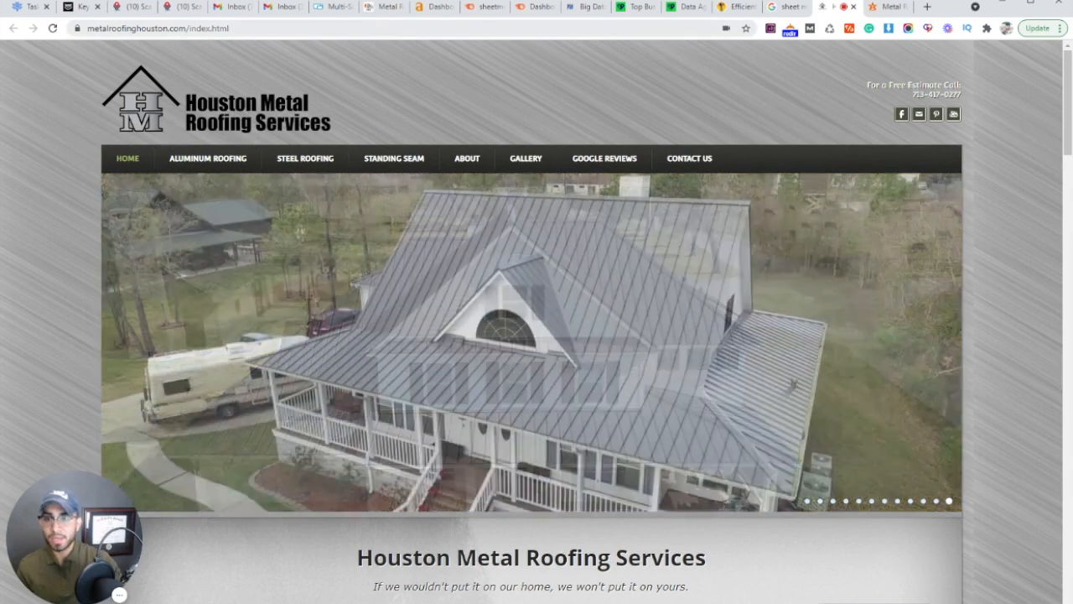
{"action": "left_click_drag", "start_coordinate": [87, 28], "coordinate": [256, 28]}
{"action": "left_click", "coordinate": [257, 27]}
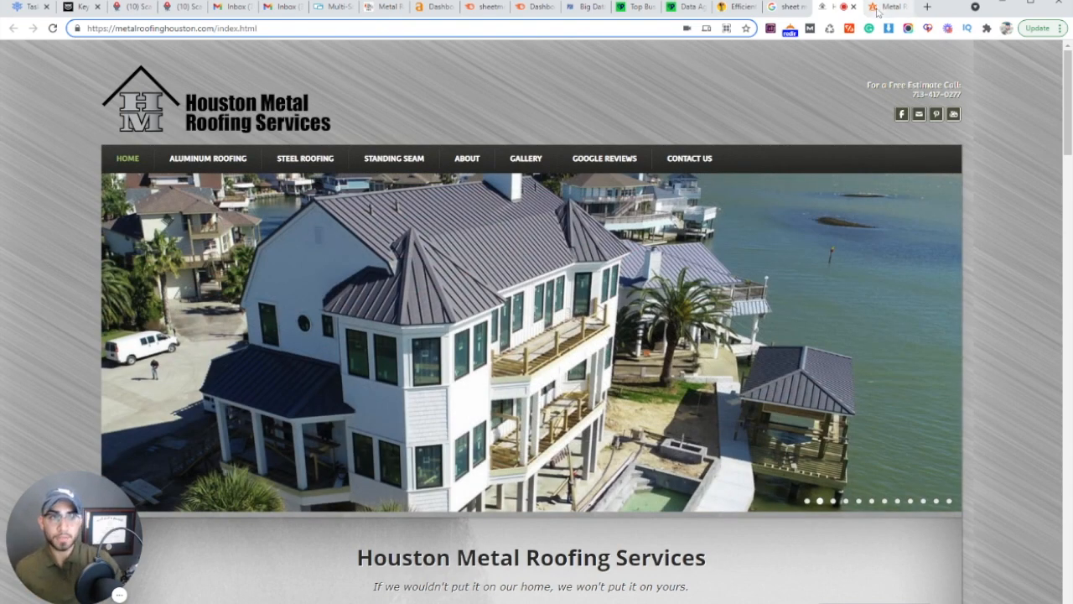
Step: Switch to the allstarroofsystems.com site and examine its navigation, including the Aluminum, Steel and Composition Shingle Roofing submenus
{"action": "left_click", "coordinate": [879, 9]}
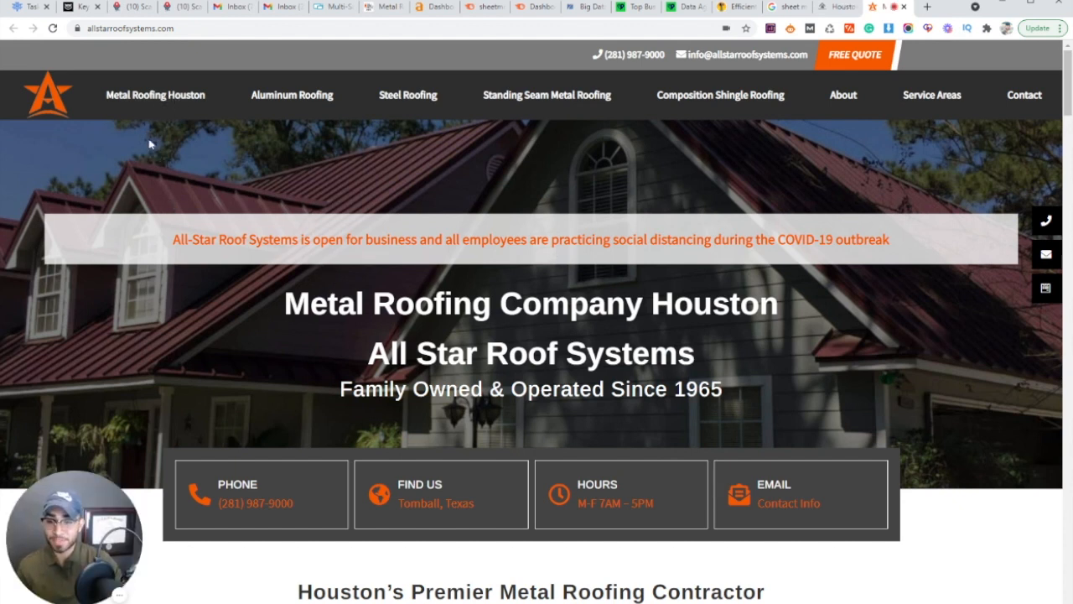
{"action": "mouse_move", "coordinate": [291, 98]}
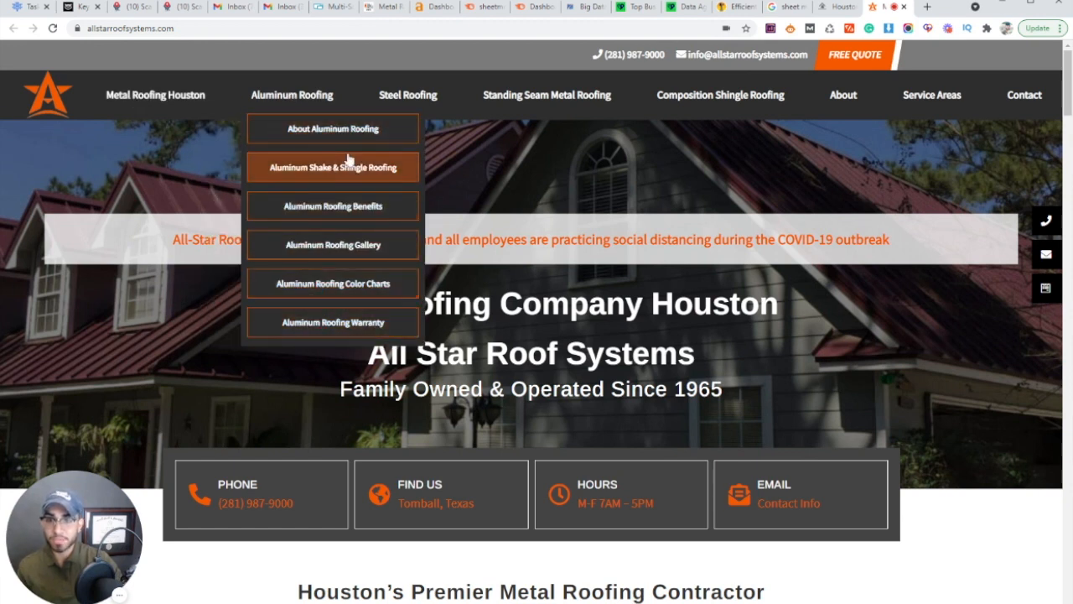
{"action": "mouse_move", "coordinate": [420, 96]}
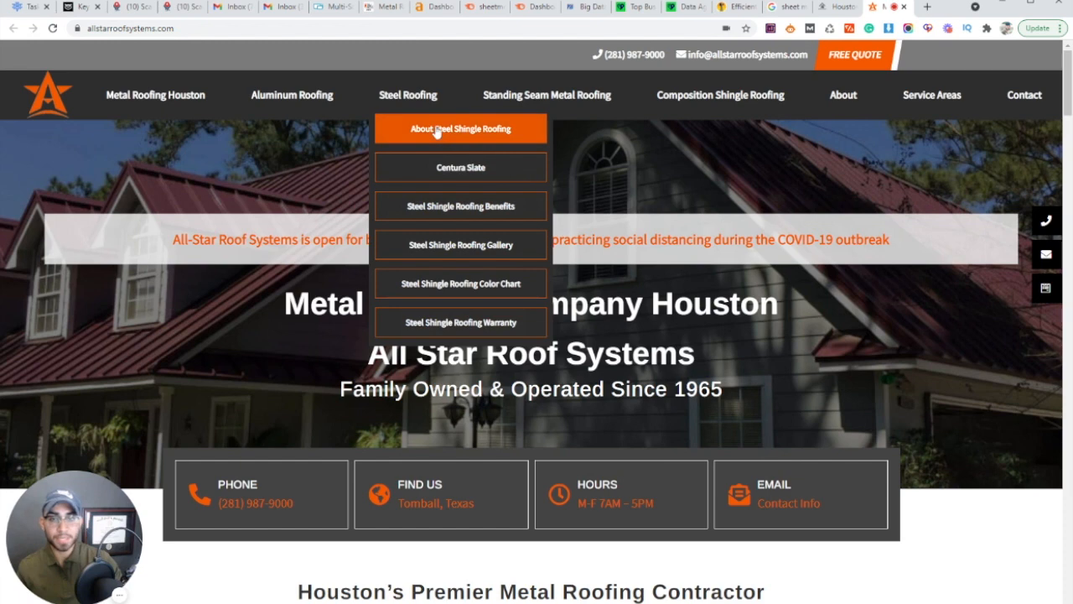
{"action": "mouse_move", "coordinate": [715, 101]}
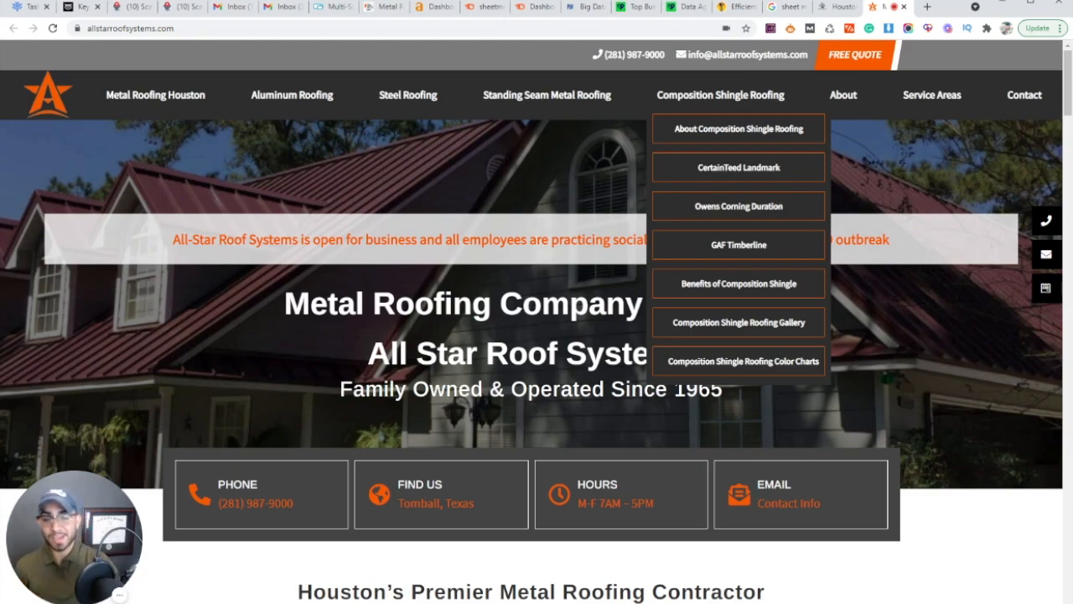
Step: Review the All Star Roof Systems home page content, from the introduction text through the partner logos to the footer
{"action": "scroll", "coordinate": [704, 355], "scroll_direction": "down", "scroll_amount": 5}
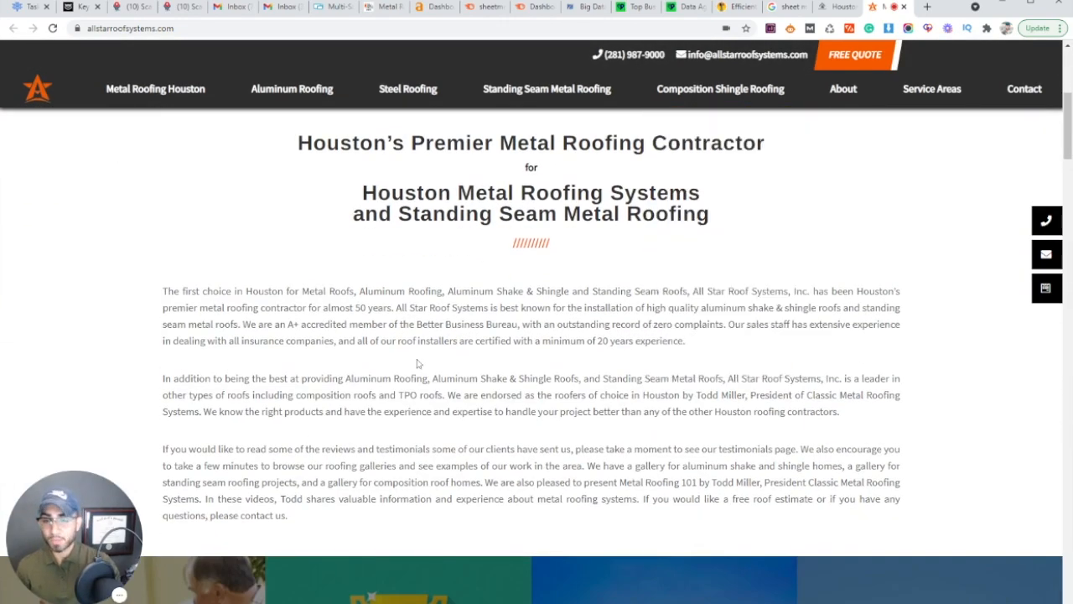
{"action": "scroll", "coordinate": [400, 369], "scroll_direction": "down", "scroll_amount": 10}
{"action": "scroll", "coordinate": [294, 305], "scroll_direction": "up", "scroll_amount": 1}
{"action": "scroll", "coordinate": [295, 305], "scroll_direction": "down", "scroll_amount": 10}
{"action": "scroll", "coordinate": [489, 347], "scroll_direction": "down", "scroll_amount": 4}
{"action": "scroll", "coordinate": [489, 347], "scroll_direction": "down", "scroll_amount": 13}
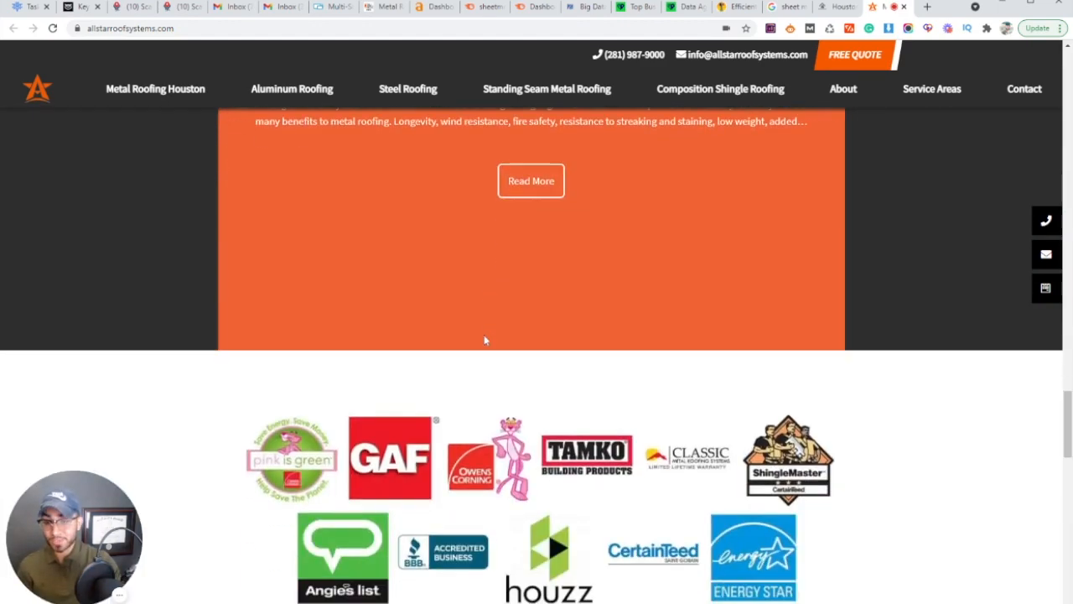
{"action": "scroll", "coordinate": [484, 340], "scroll_direction": "down", "scroll_amount": 15}
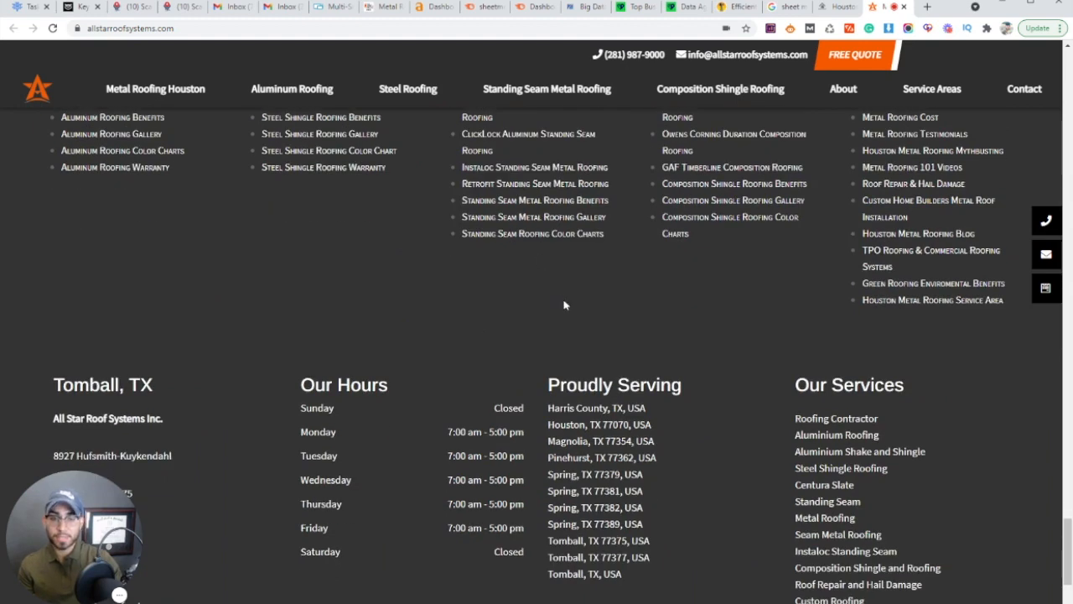
Step: Examine the footer's site map columns from Aluminum Shake to Composition Shingle, plus the listed service areas and services
{"action": "scroll", "coordinate": [579, 302], "scroll_direction": "up", "scroll_amount": 2}
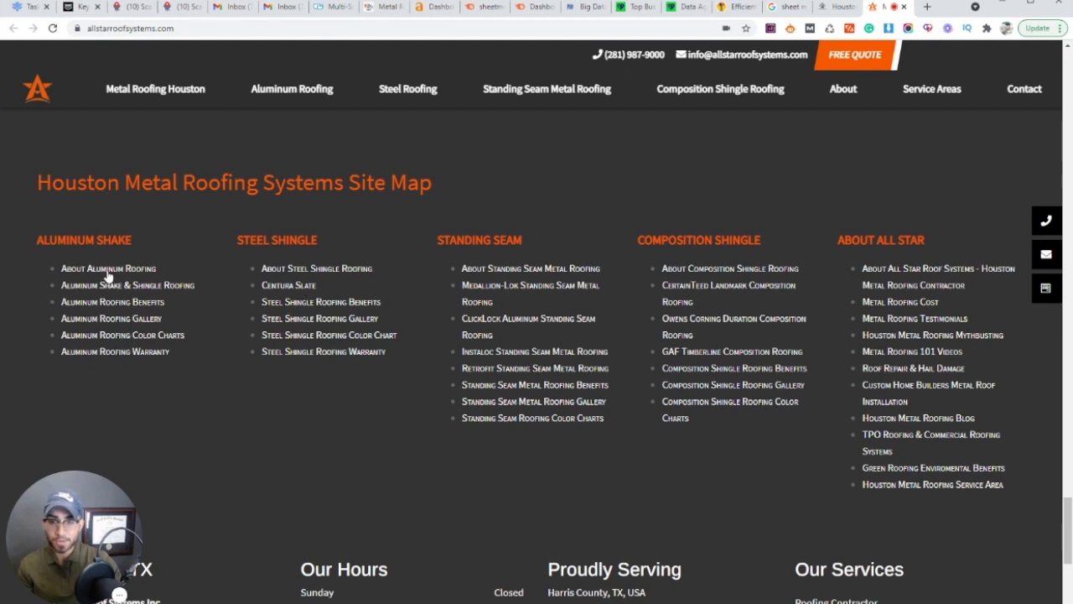
{"action": "left_click_drag", "start_coordinate": [36, 241], "coordinate": [763, 252]}
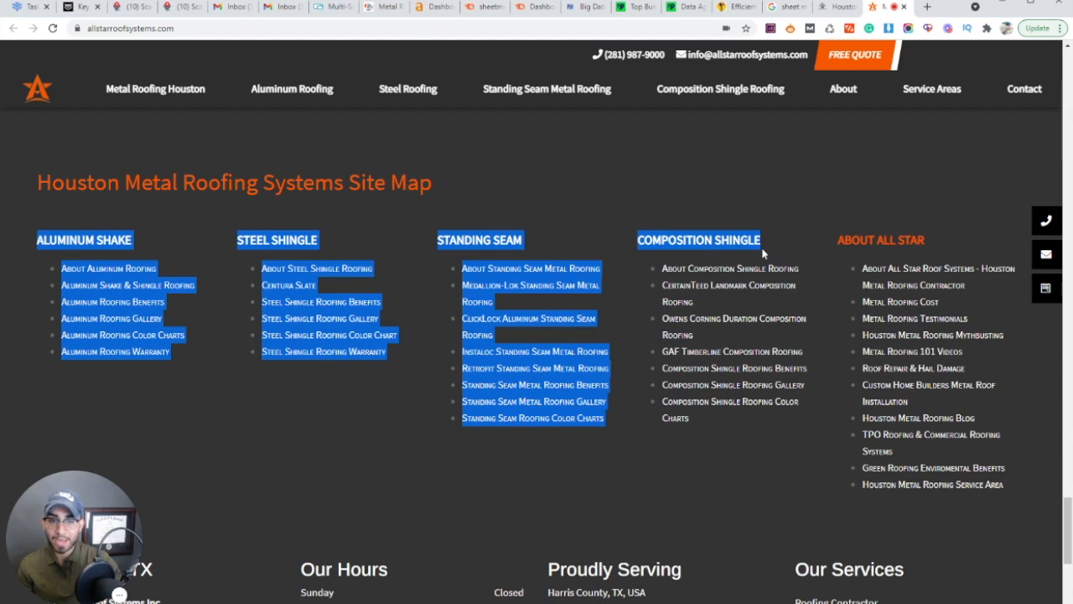
{"action": "left_click", "coordinate": [768, 242]}
{"action": "scroll", "coordinate": [197, 263], "scroll_direction": "down", "scroll_amount": 4}
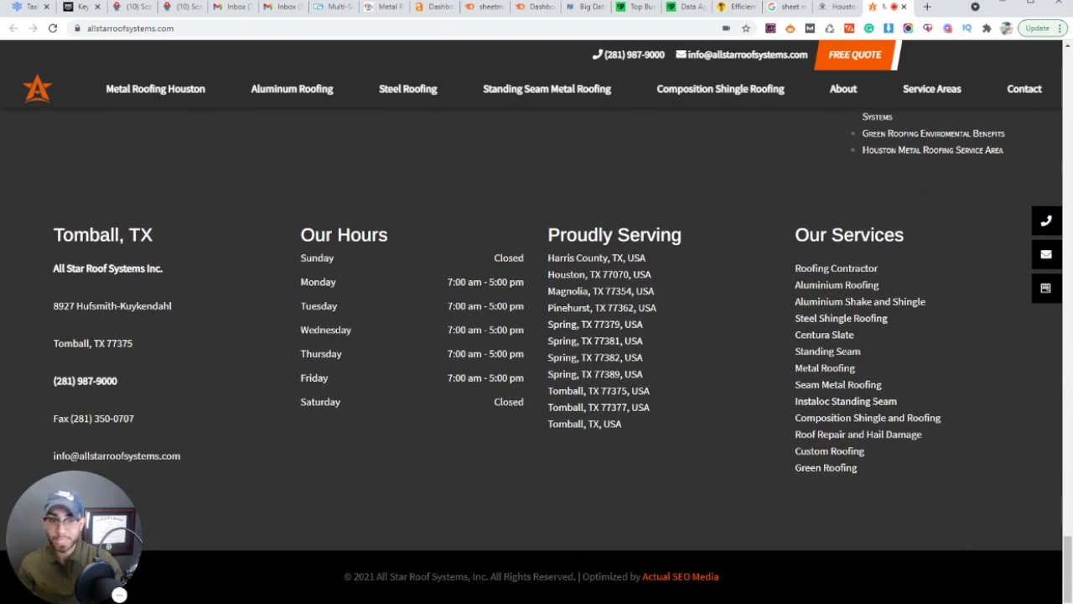
Step: Switch to the live sheetmetalandroof.com site and compare its navigation with that of All Star Roof Systems
{"action": "scroll", "coordinate": [692, 383], "scroll_direction": "up", "scroll_amount": 20}
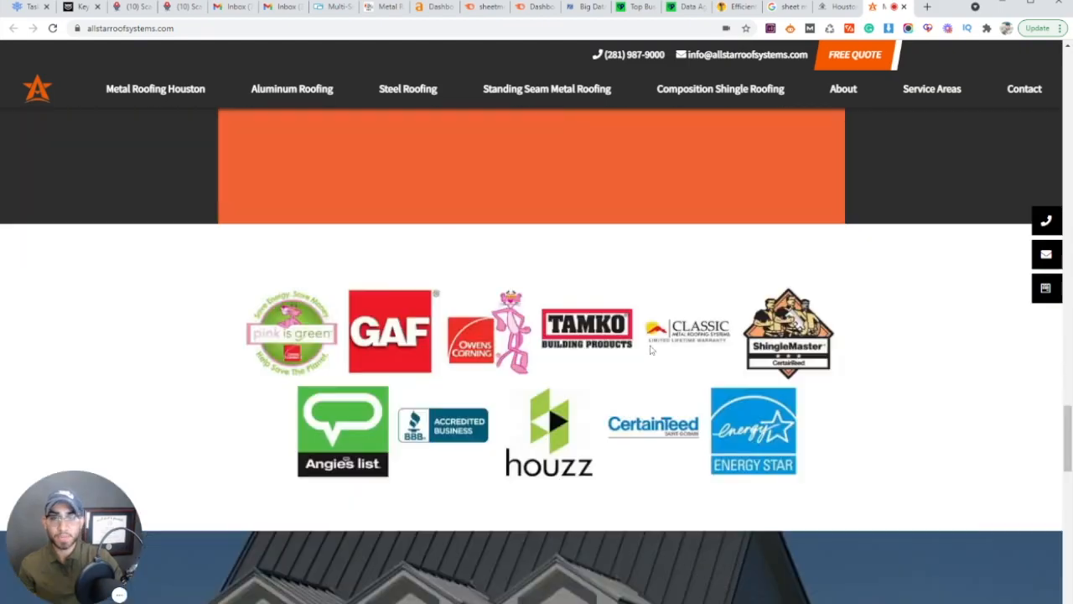
{"action": "scroll", "coordinate": [642, 344], "scroll_direction": "up", "scroll_amount": 15}
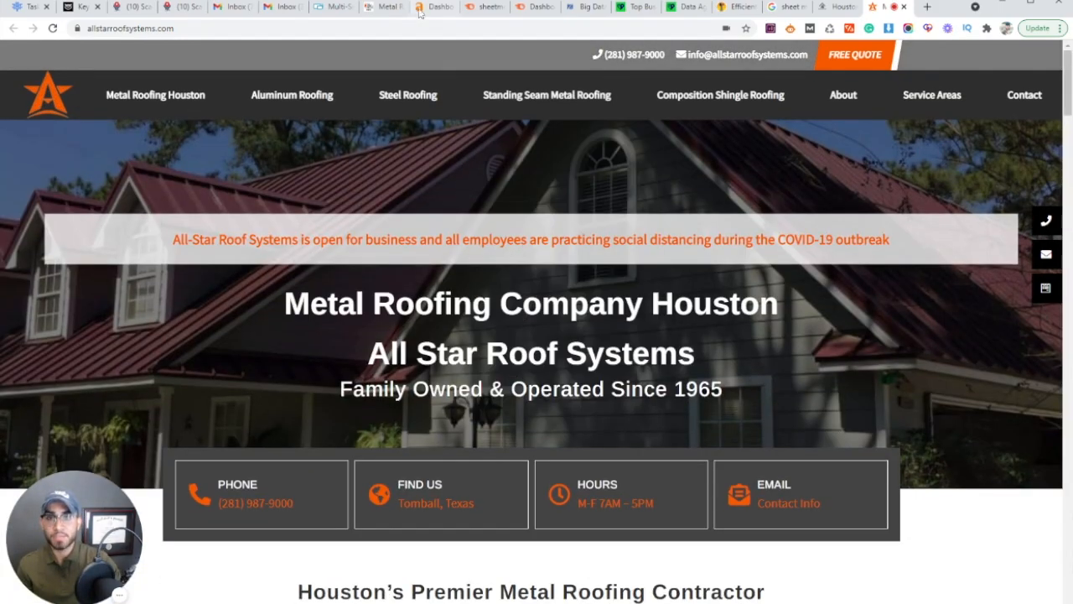
{"action": "left_click", "coordinate": [382, 7]}
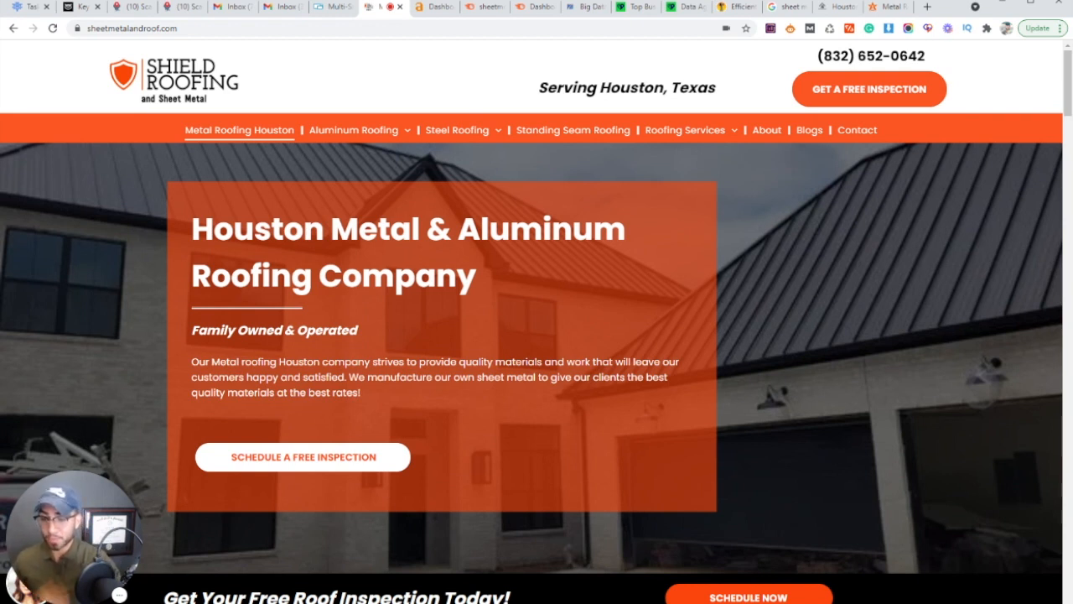
{"action": "mouse_move", "coordinate": [359, 133]}
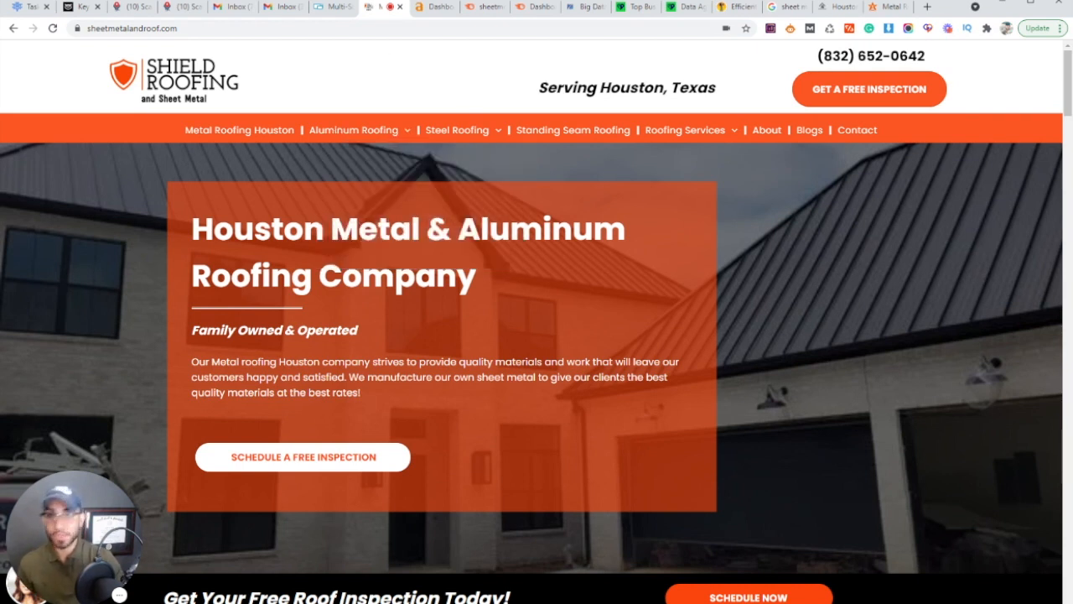
{"action": "left_click", "coordinate": [887, 8]}
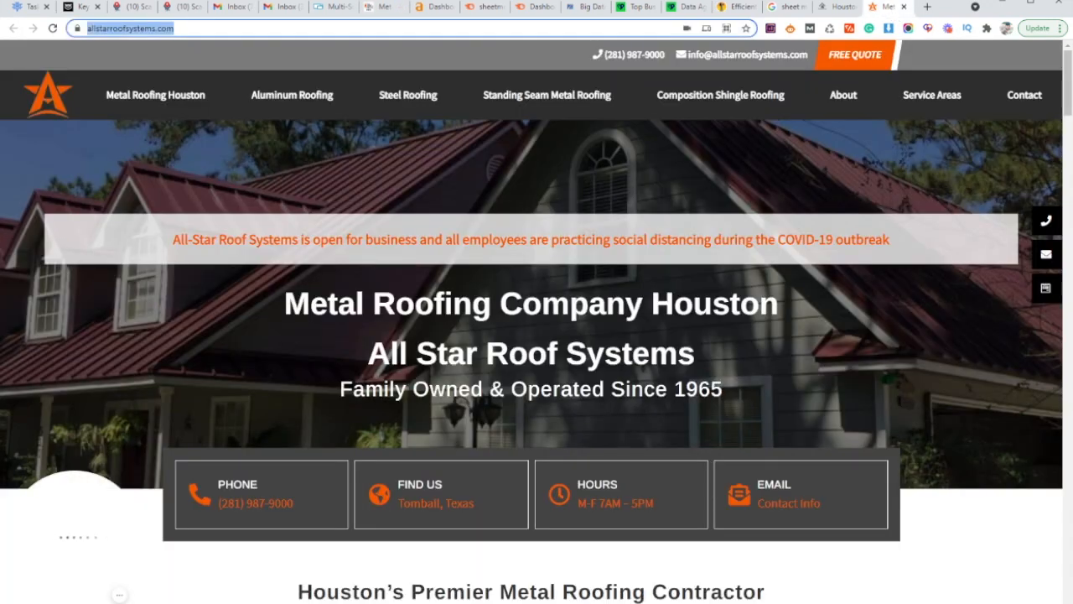
{"action": "left_click", "coordinate": [532, 8]}
{"action": "left_click", "coordinate": [252, 81]}
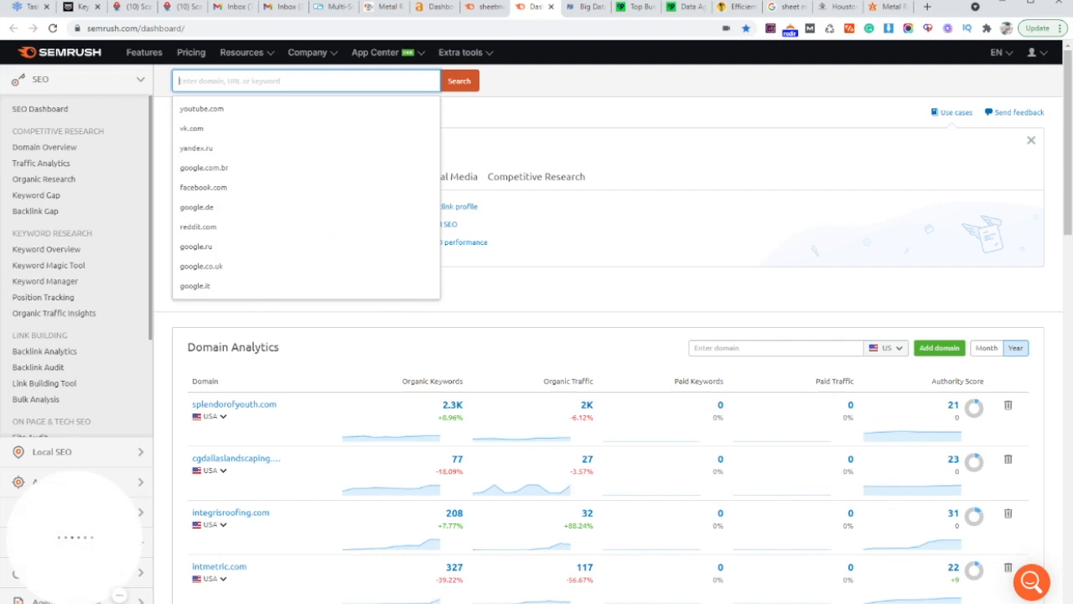
{"action": "type", "text": "https://allstarroofsystems.com/"}
{"action": "left_click", "coordinate": [459, 80]}
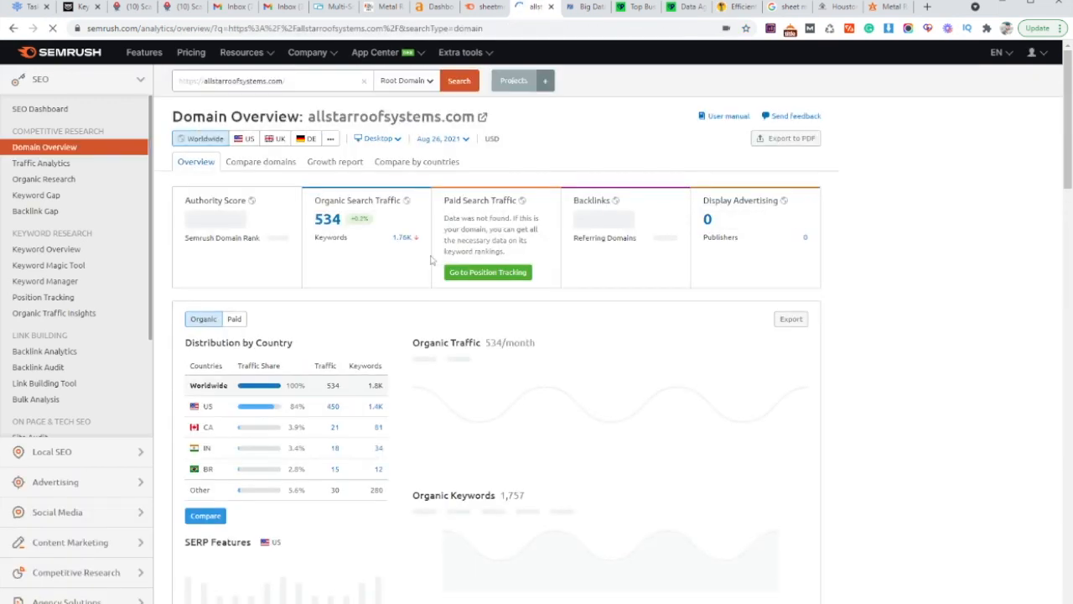
Step: Open the full list of top organic keywords for allstarroofsystems.com and review its highest-ranking search positions
{"action": "scroll", "coordinate": [353, 275], "scroll_direction": "down", "scroll_amount": 6}
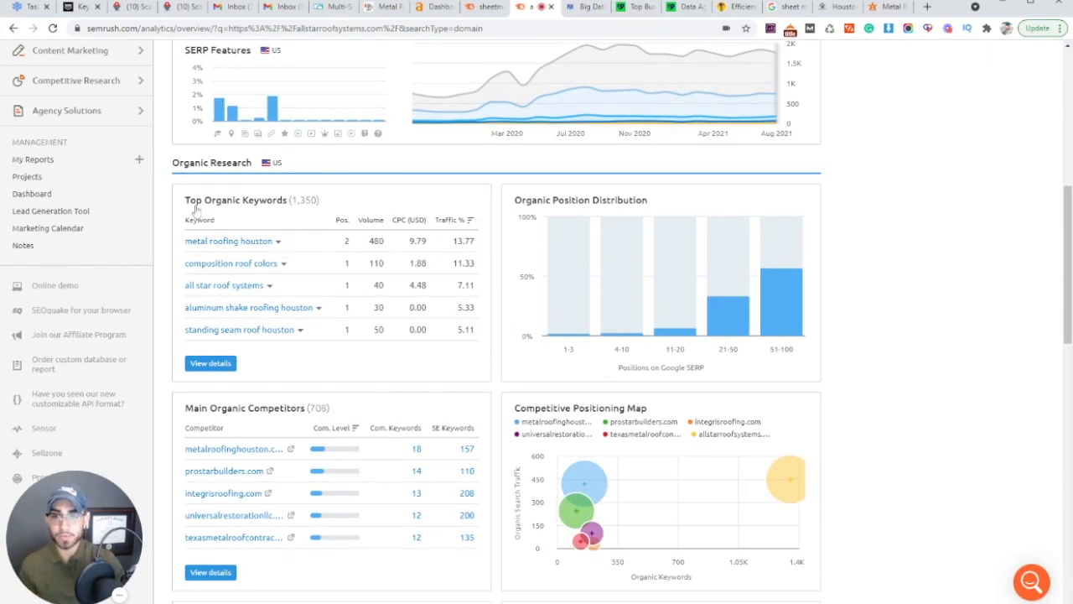
{"action": "left_click", "coordinate": [212, 366]}
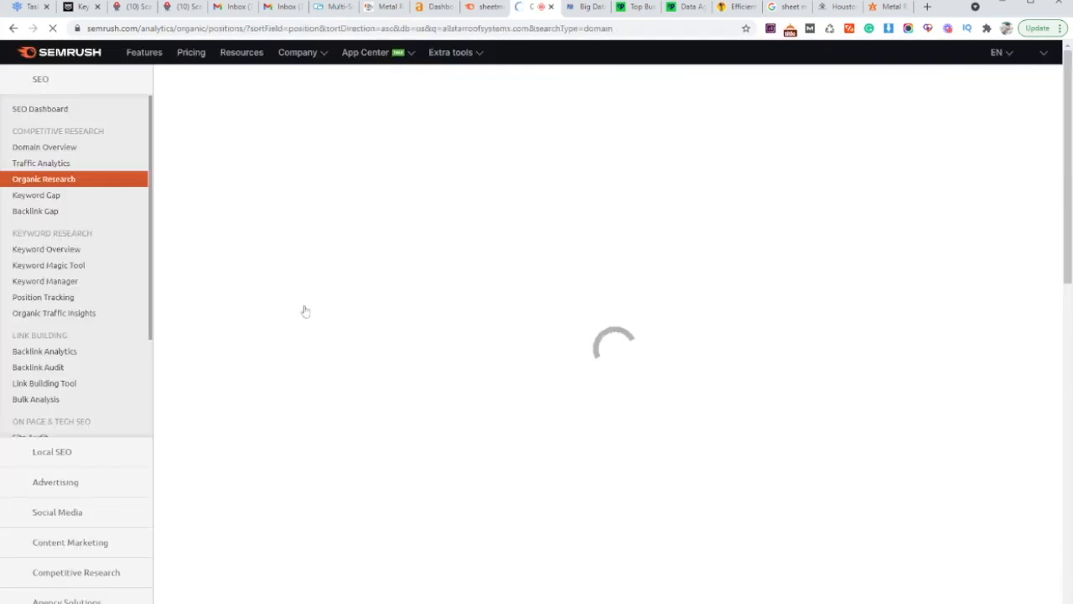
{"action": "scroll", "coordinate": [436, 276], "scroll_direction": "down", "scroll_amount": 2}
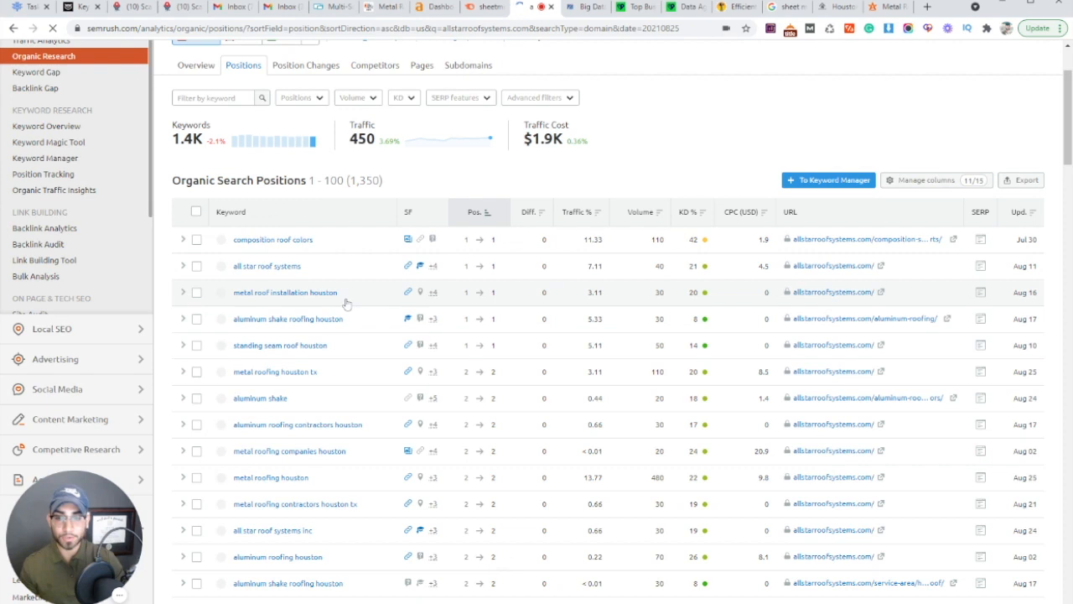
{"action": "scroll", "coordinate": [346, 303], "scroll_direction": "down", "scroll_amount": 1}
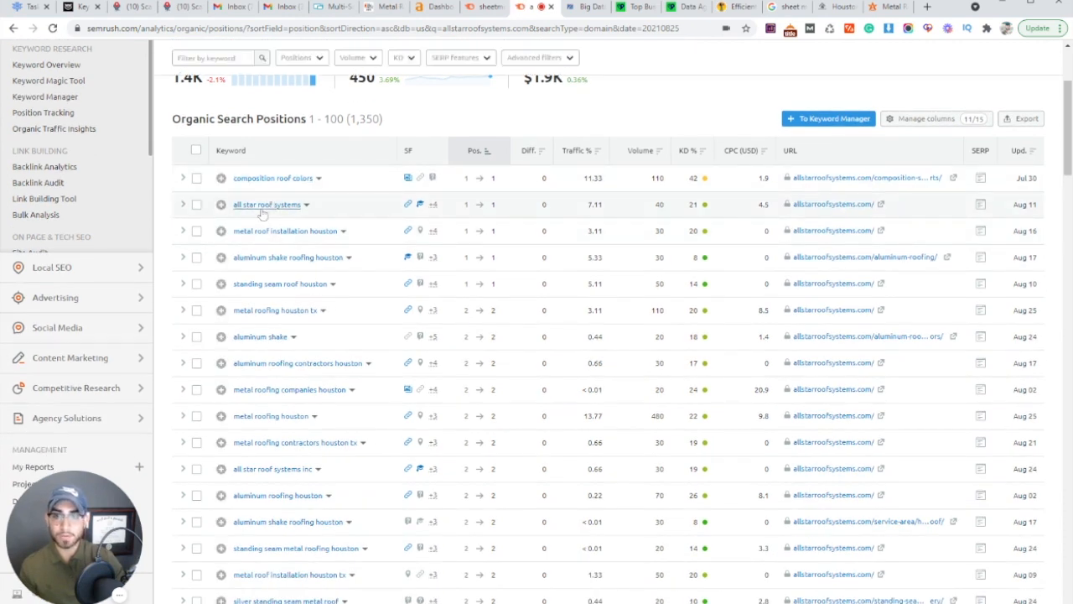
{"action": "scroll", "coordinate": [263, 213], "scroll_direction": "down", "scroll_amount": 1}
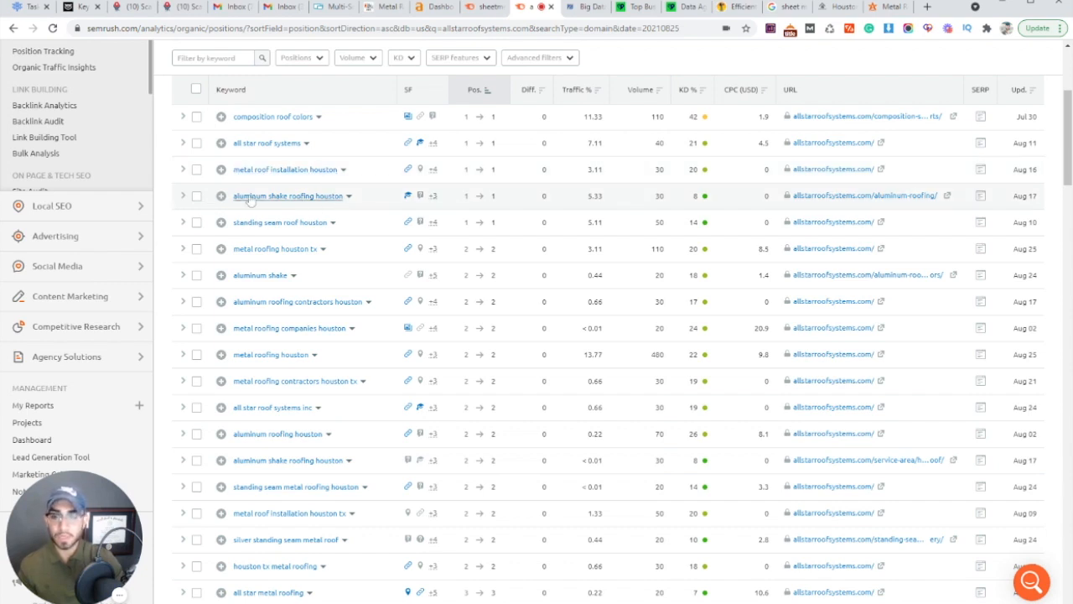
Step: Check the monthly ranked URLs for the keyword "aluminum shake roofing houston", close the details, and review the keywords further down the list
{"action": "left_click_drag", "start_coordinate": [245, 197], "coordinate": [350, 201]}
{"action": "left_click", "coordinate": [352, 201]}
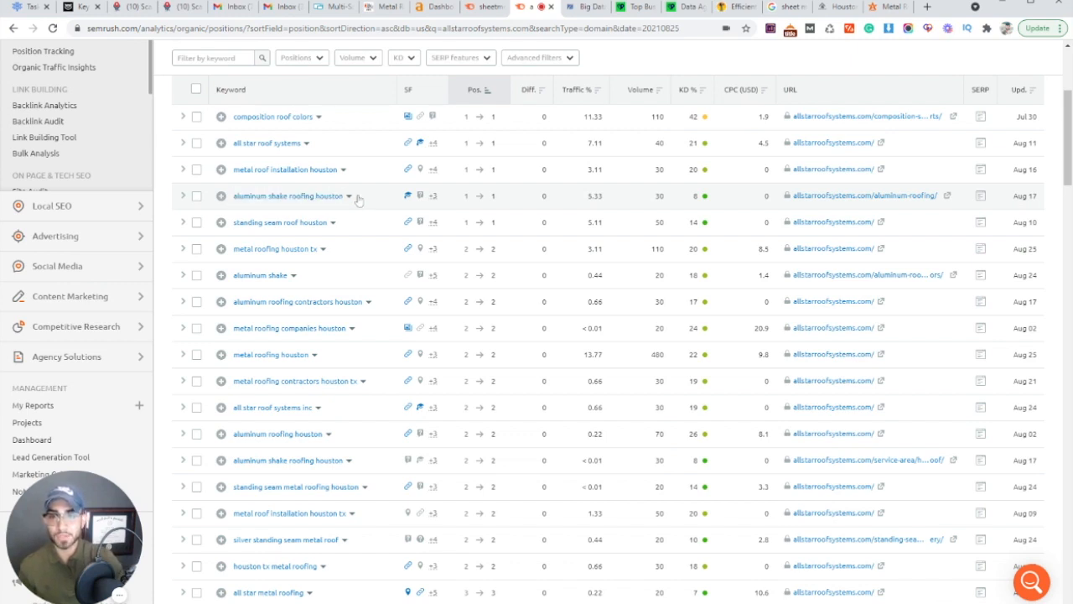
{"action": "left_click", "coordinate": [947, 200]}
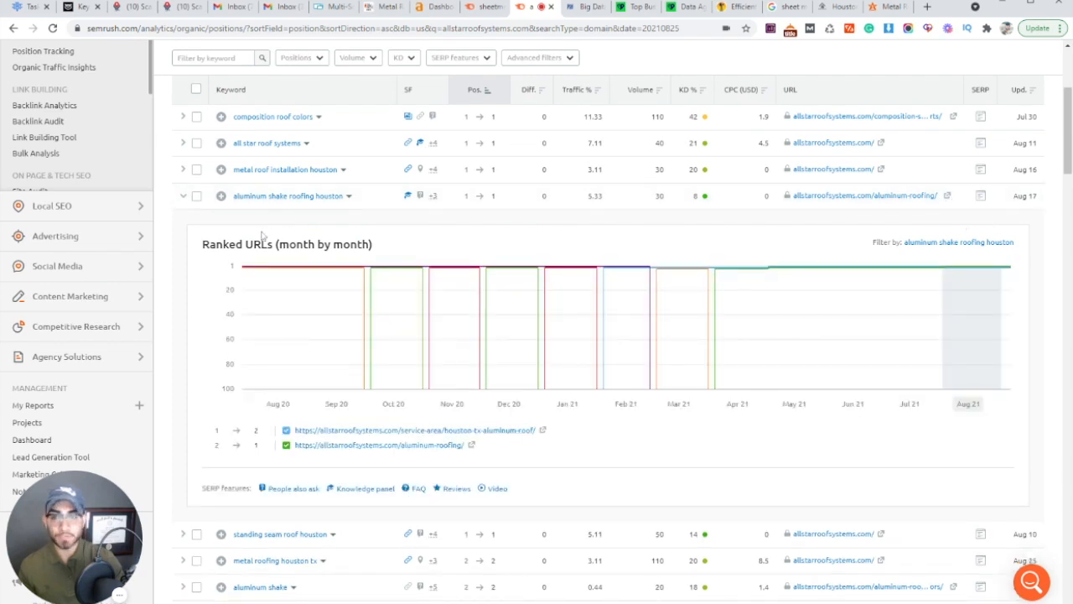
{"action": "left_click", "coordinate": [182, 198]}
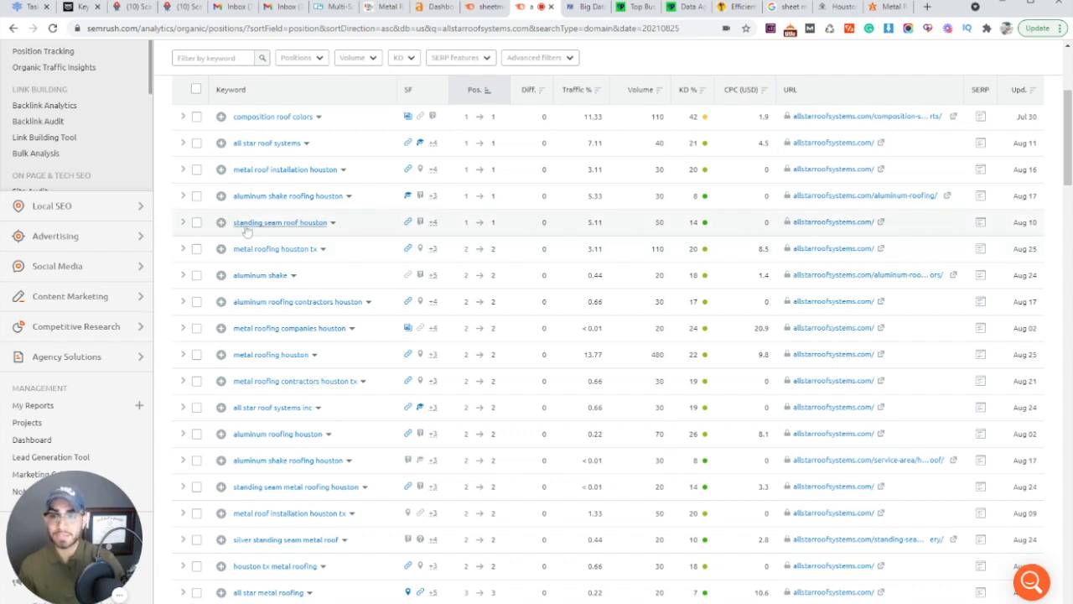
{"action": "scroll", "coordinate": [327, 233], "scroll_direction": "down", "scroll_amount": 1}
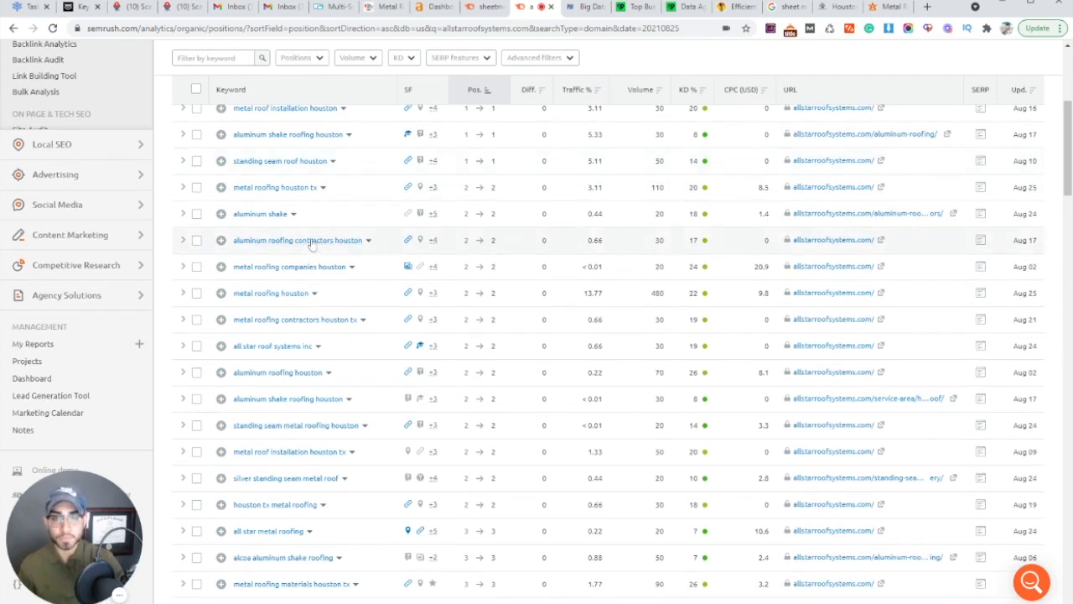
{"action": "scroll", "coordinate": [302, 345], "scroll_direction": "down", "scroll_amount": 1}
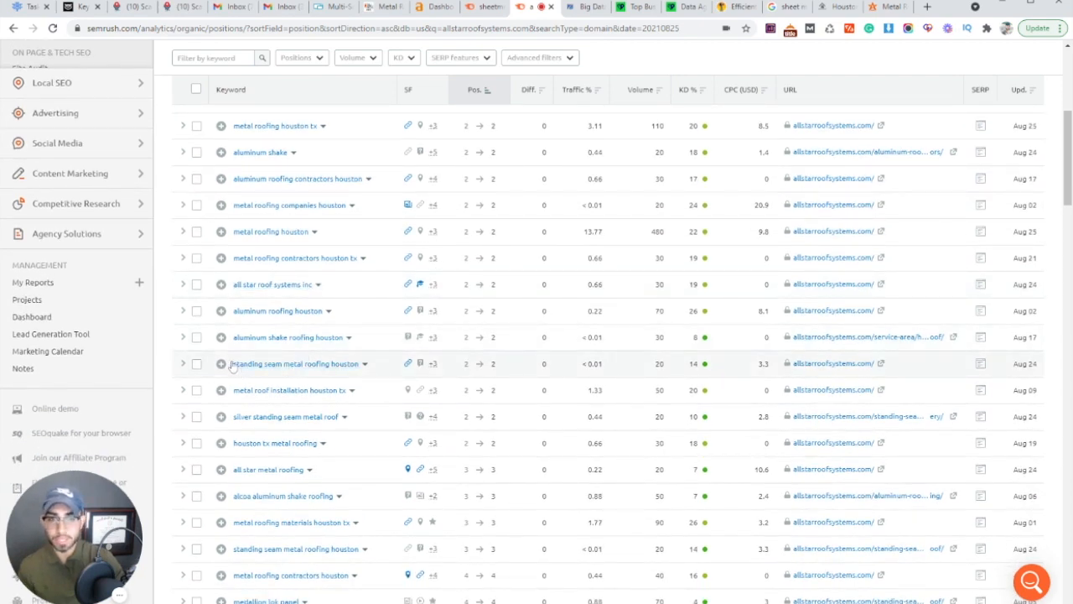
Step: Review the keyword "standing seam metal roofing houston" and the neighbouring position 2 keywords in the organic rankings
{"action": "left_click_drag", "start_coordinate": [235, 366], "coordinate": [358, 364]}
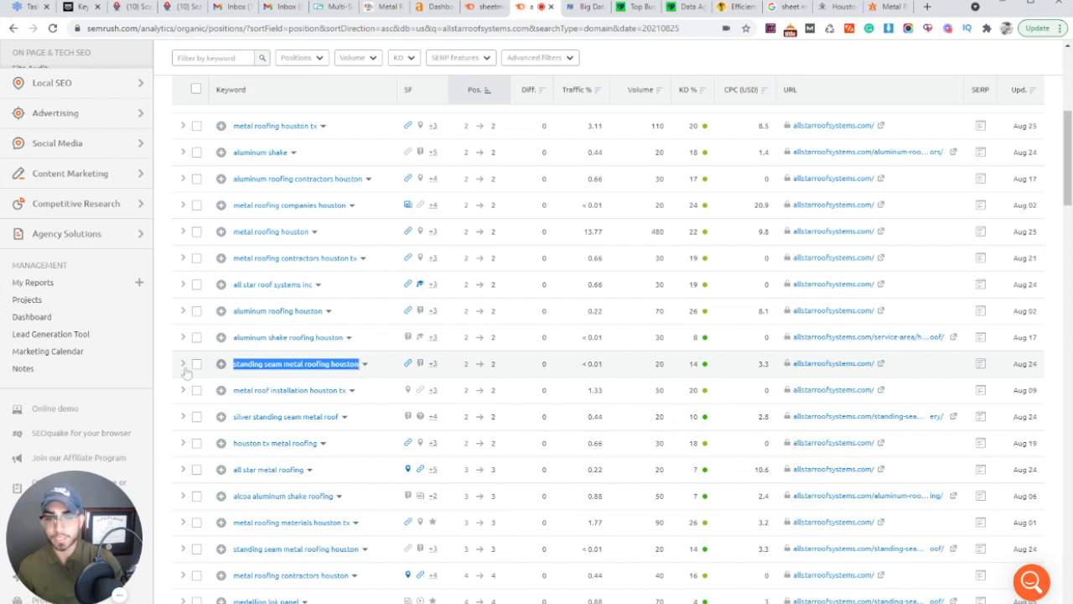
{"action": "left_click", "coordinate": [245, 370]}
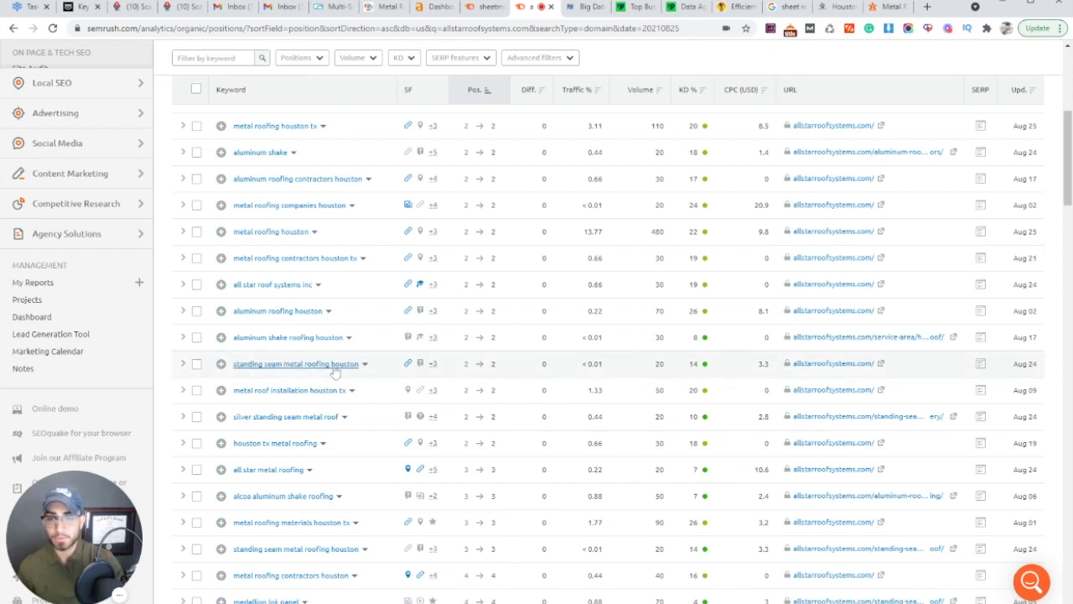
{"action": "scroll", "coordinate": [290, 402], "scroll_direction": "down", "scroll_amount": 1}
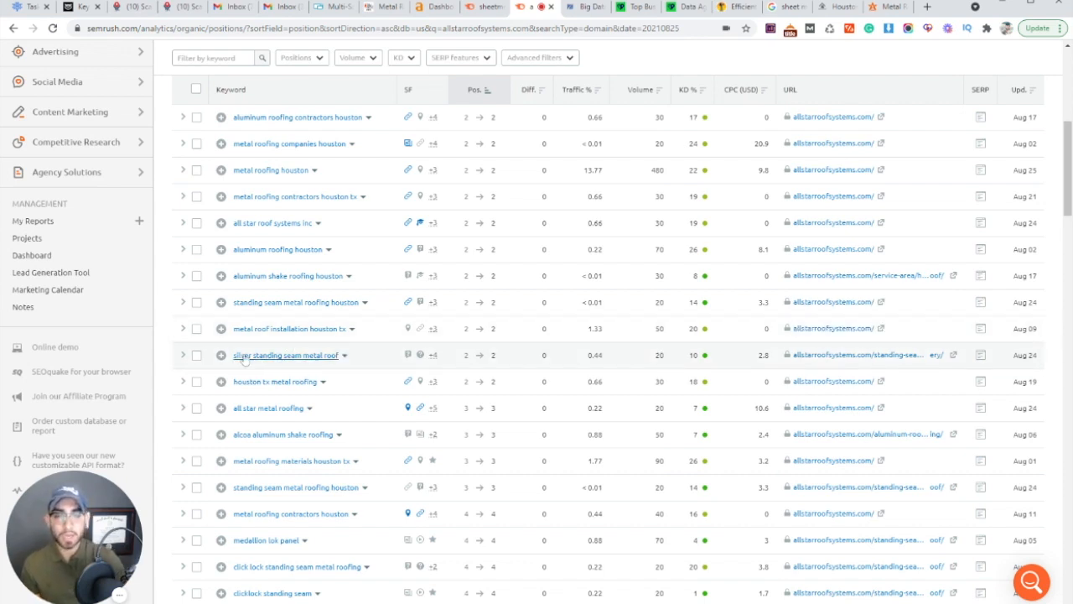
{"action": "scroll", "coordinate": [267, 373], "scroll_direction": "up", "scroll_amount": 4}
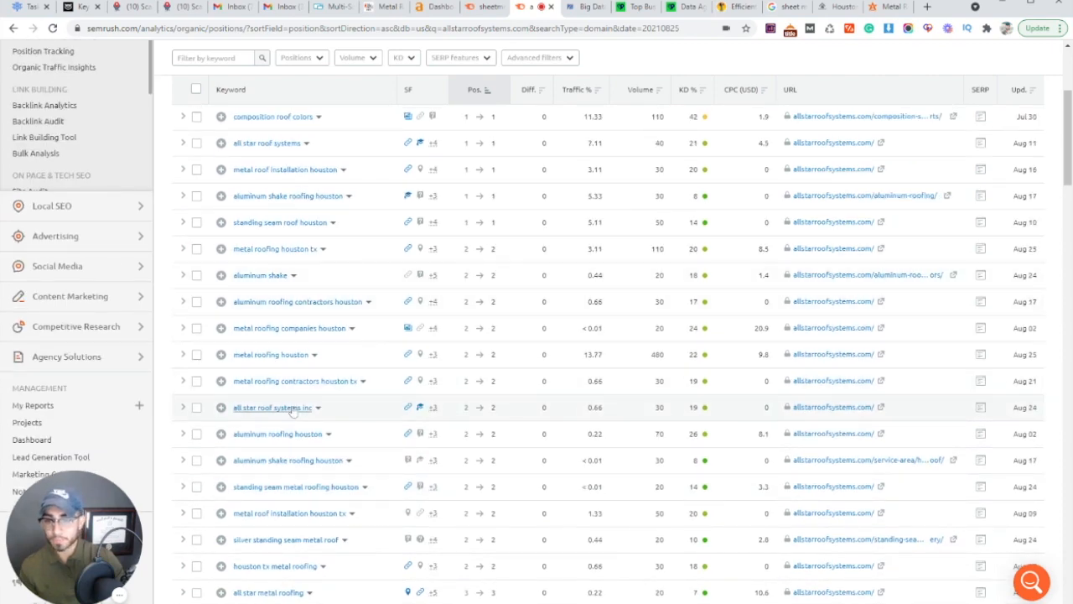
Step: Sort the organic search positions for allstarroofsystems.com by keyword difficulty, from lowest to highest
{"action": "scroll", "coordinate": [294, 409], "scroll_direction": "up", "scroll_amount": 5}
{"action": "scroll", "coordinate": [705, 310], "scroll_direction": "down", "scroll_amount": 4}
{"action": "left_click", "coordinate": [685, 152]}
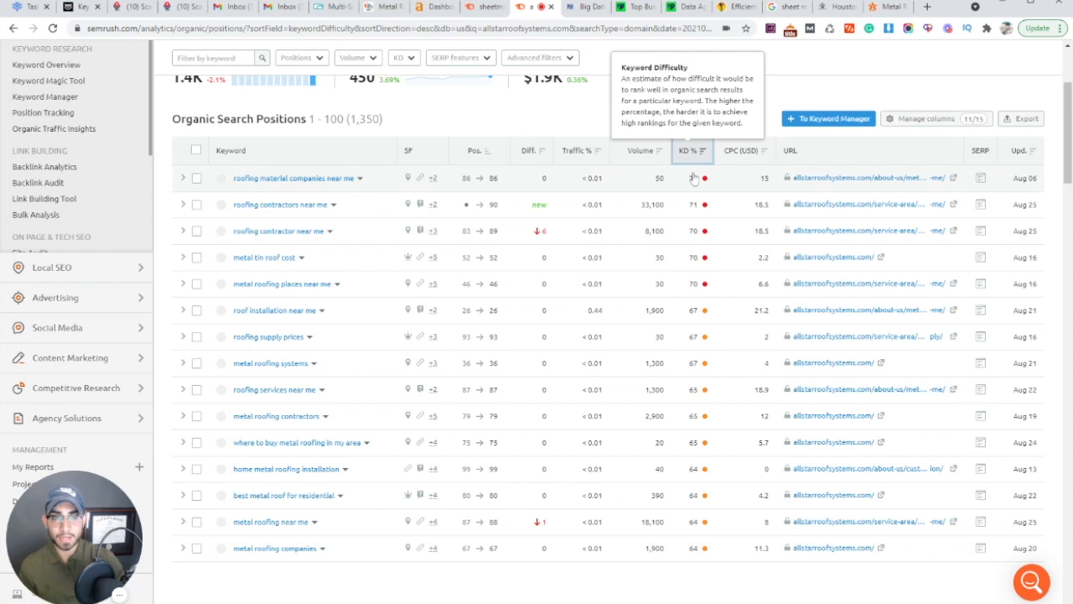
{"action": "left_click", "coordinate": [694, 155]}
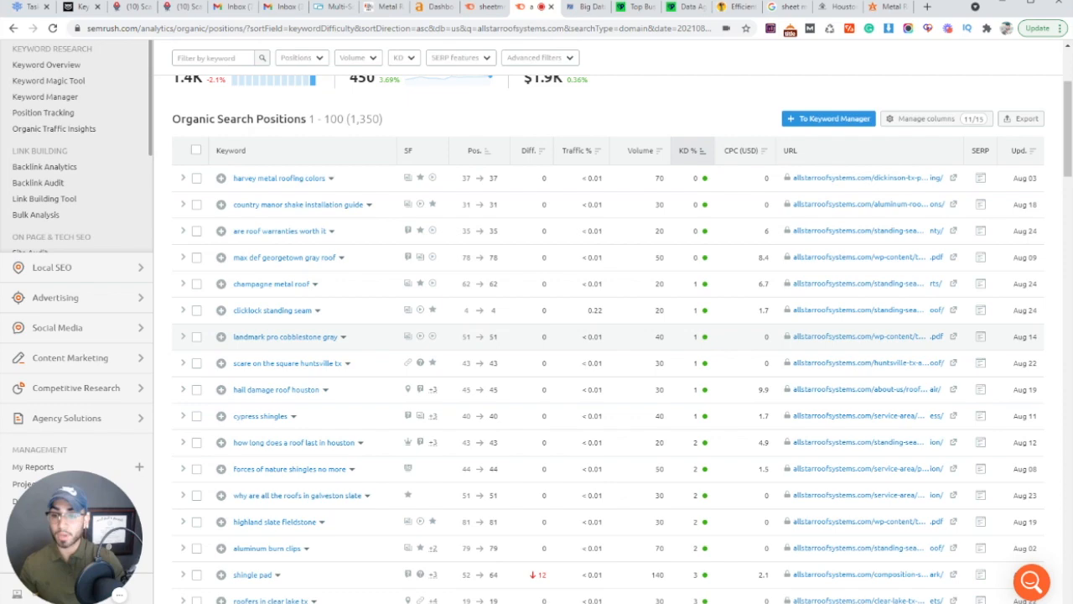
Step: Examine the lowest-difficulty keywords, checking the difficulty rating for "how long does a roof last in houston" and reading on to "aluminum shake roofing houston"
{"action": "scroll", "coordinate": [302, 331], "scroll_direction": "down", "scroll_amount": 2}
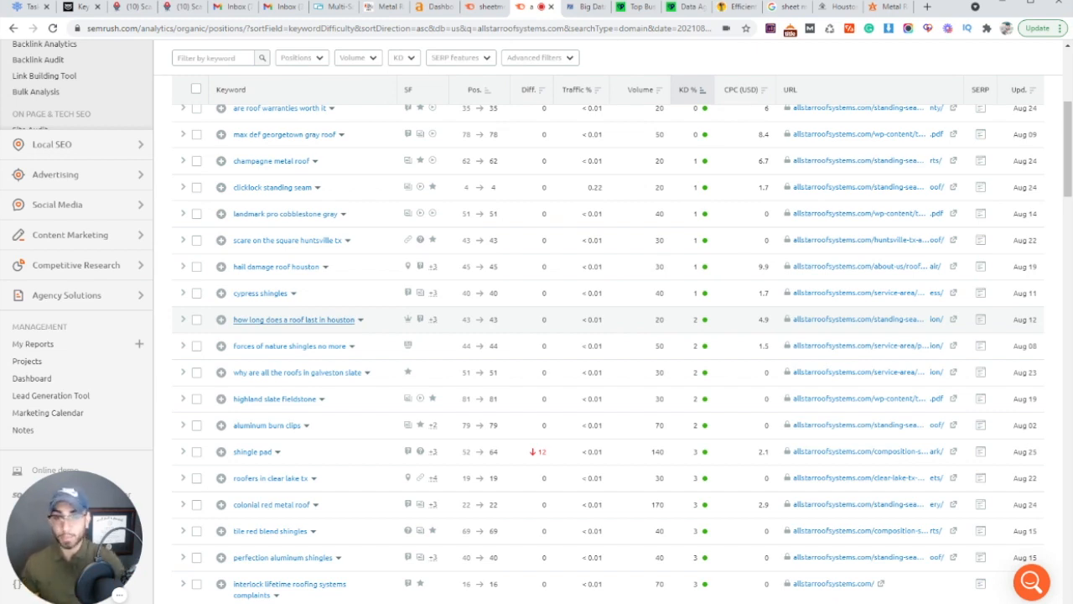
{"action": "mouse_move", "coordinate": [702, 330]}
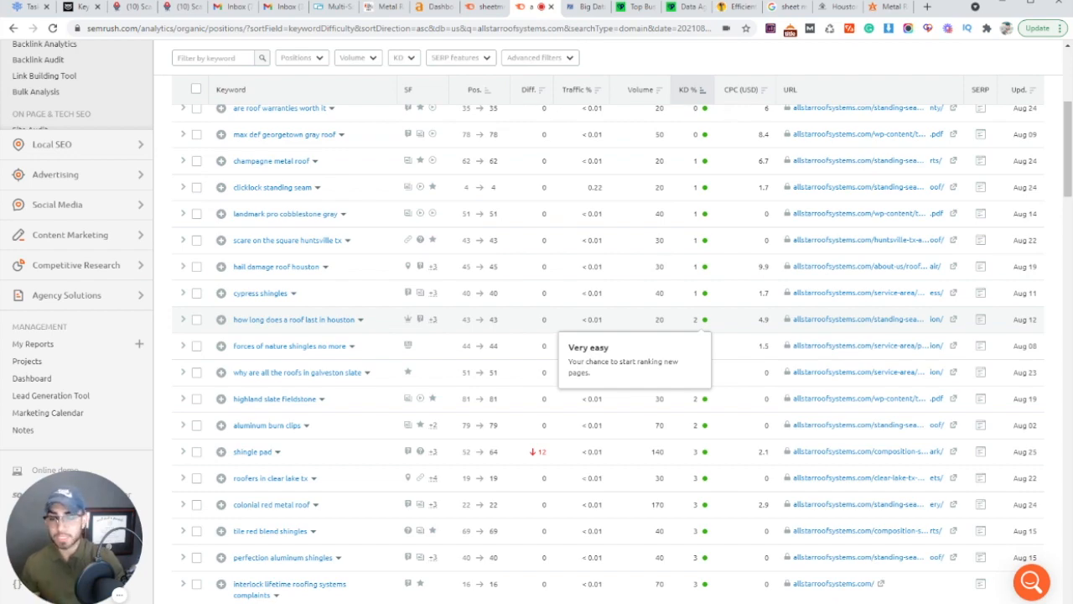
{"action": "scroll", "coordinate": [378, 330], "scroll_direction": "down", "scroll_amount": 4}
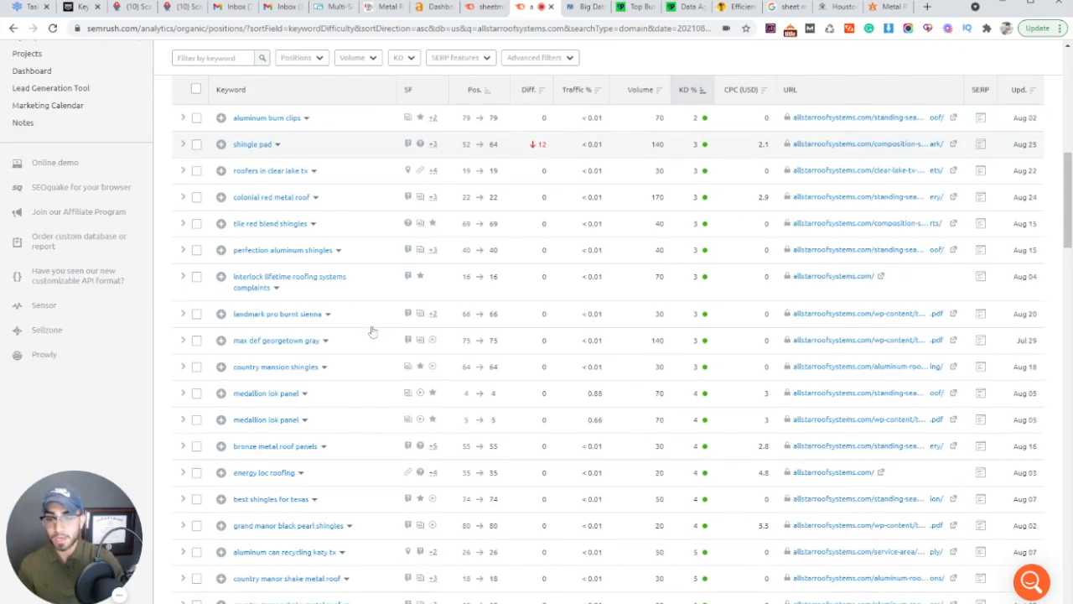
{"action": "scroll", "coordinate": [373, 332], "scroll_direction": "down", "scroll_amount": 3}
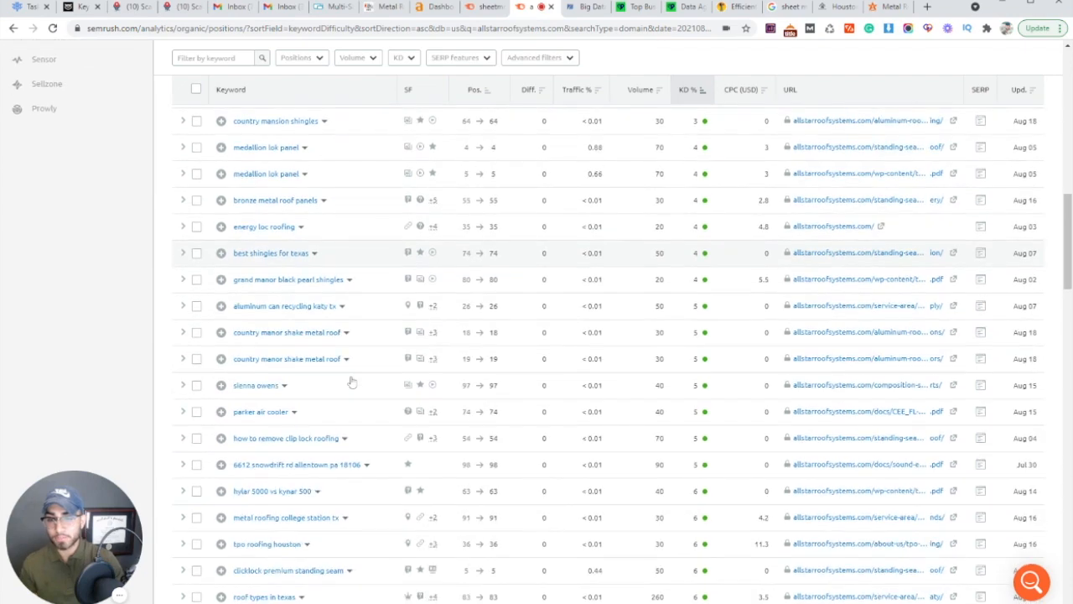
{"action": "scroll", "coordinate": [352, 383], "scroll_direction": "down", "scroll_amount": 4}
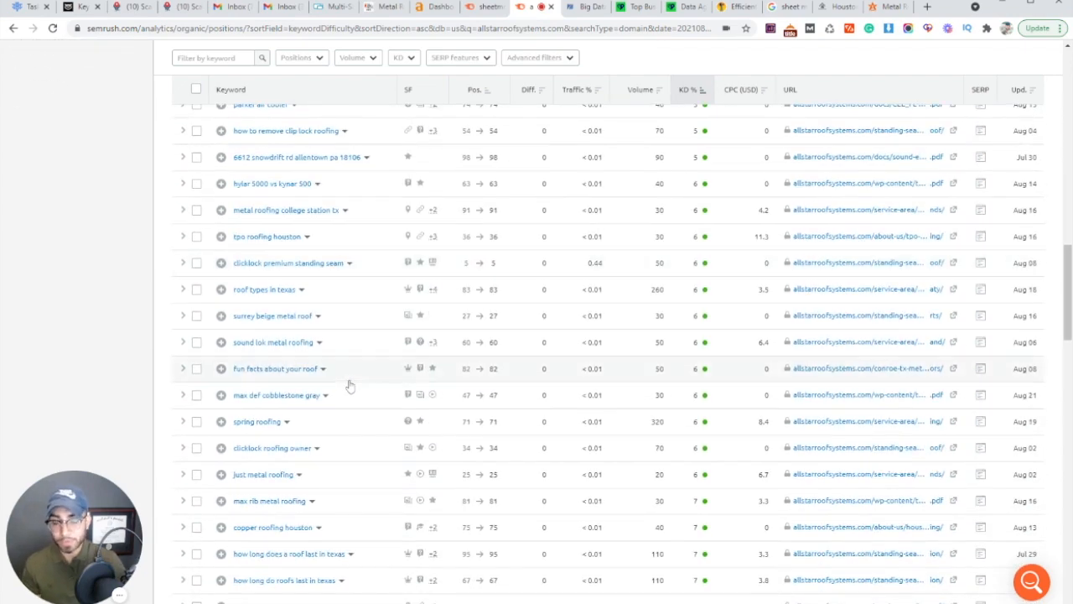
{"action": "scroll", "coordinate": [349, 385], "scroll_direction": "down", "scroll_amount": 3}
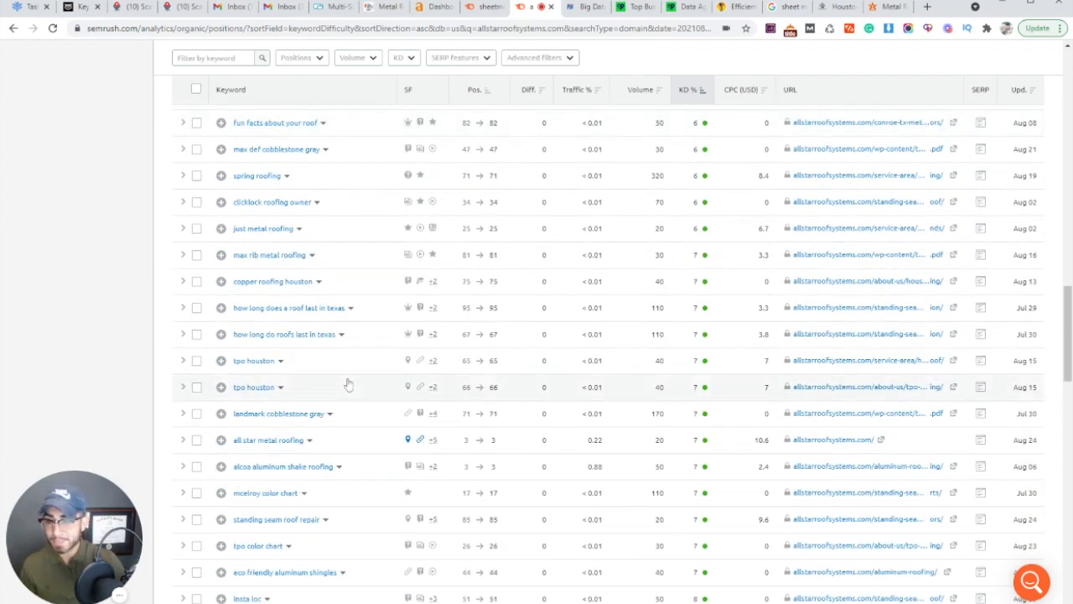
{"action": "scroll", "coordinate": [348, 384], "scroll_direction": "down", "scroll_amount": 5}
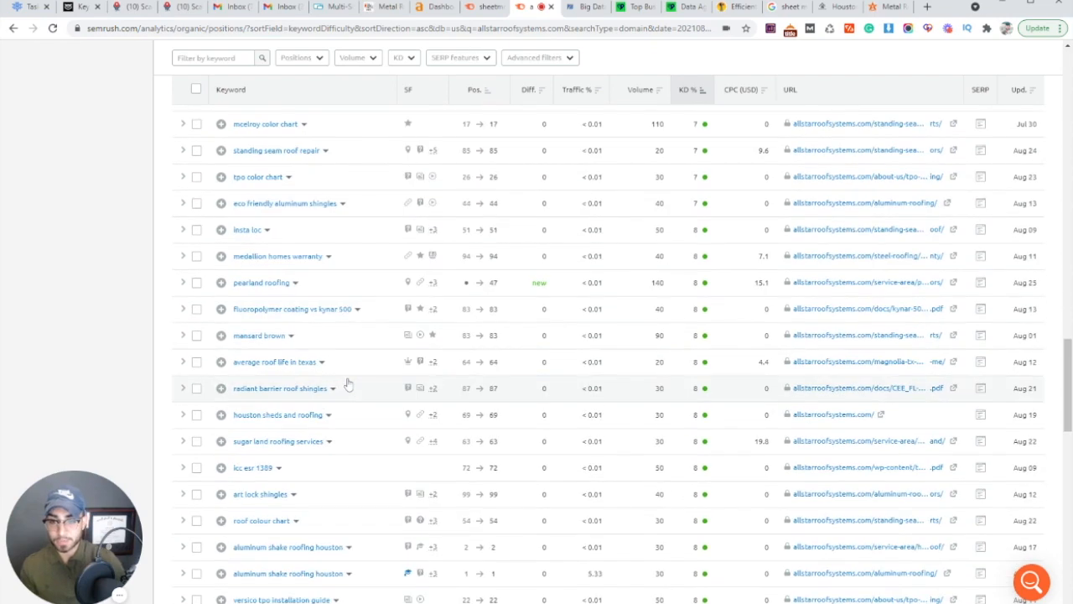
{"action": "scroll", "coordinate": [348, 384], "scroll_direction": "down", "scroll_amount": 2}
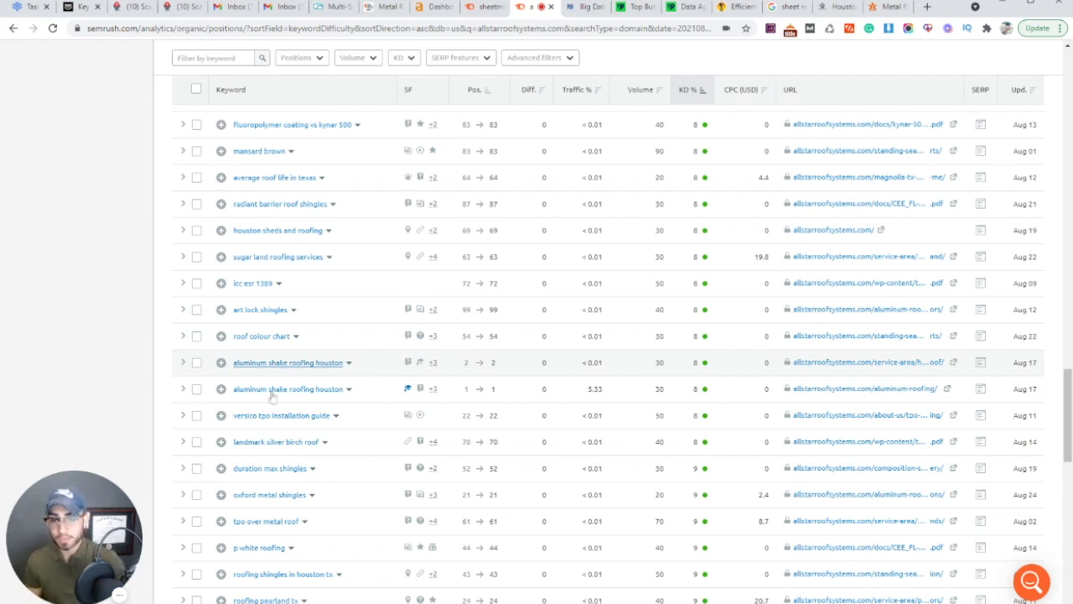
Step: Look back over the low-difficulty keywords and their ranking pages, returning to the Organic Research summary for the domain
{"action": "scroll", "coordinate": [277, 403], "scroll_direction": "up", "scroll_amount": 1}
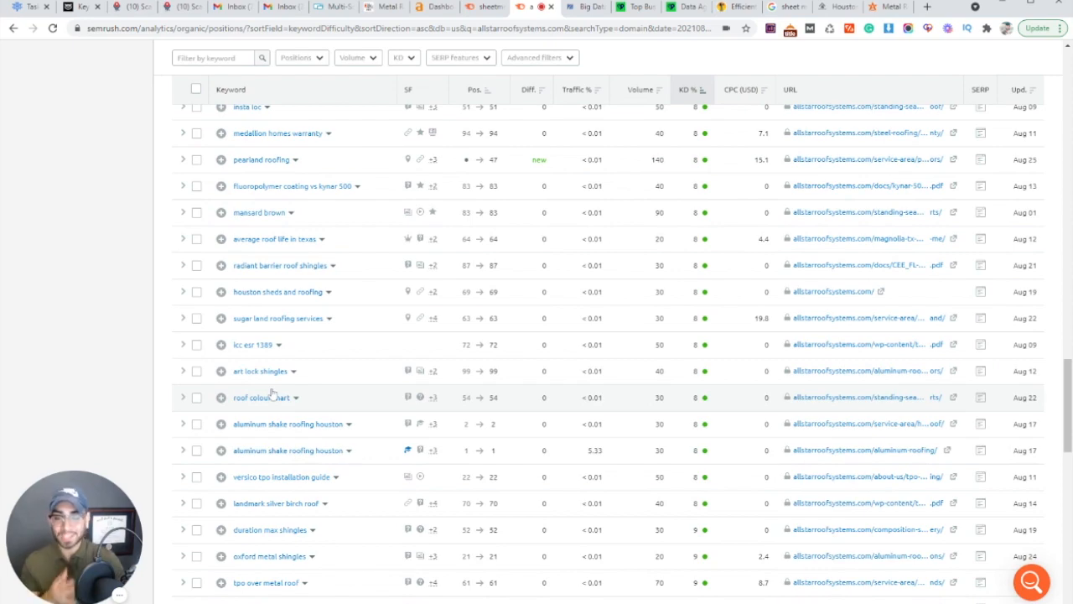
{"action": "scroll", "coordinate": [277, 402], "scroll_direction": "up", "scroll_amount": 10}
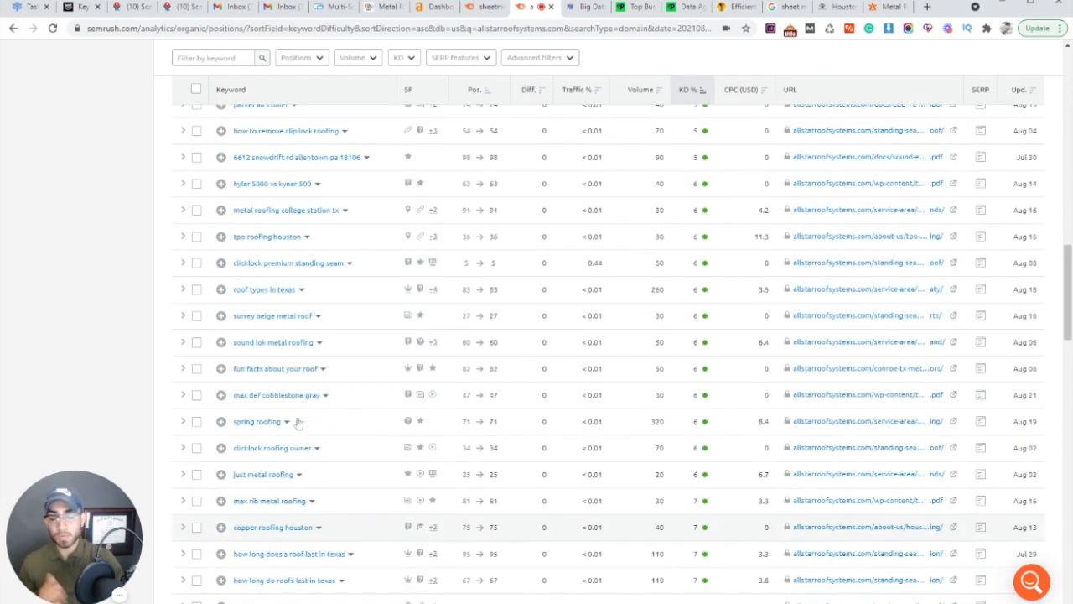
{"action": "scroll", "coordinate": [304, 424], "scroll_direction": "up", "scroll_amount": 4}
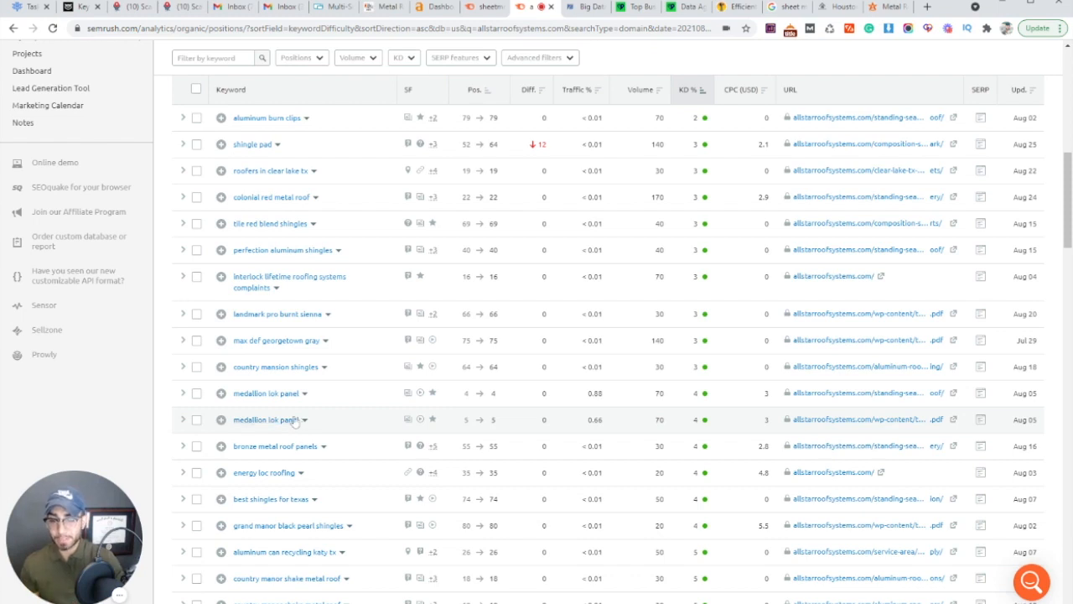
{"action": "scroll", "coordinate": [295, 422], "scroll_direction": "down", "scroll_amount": 3}
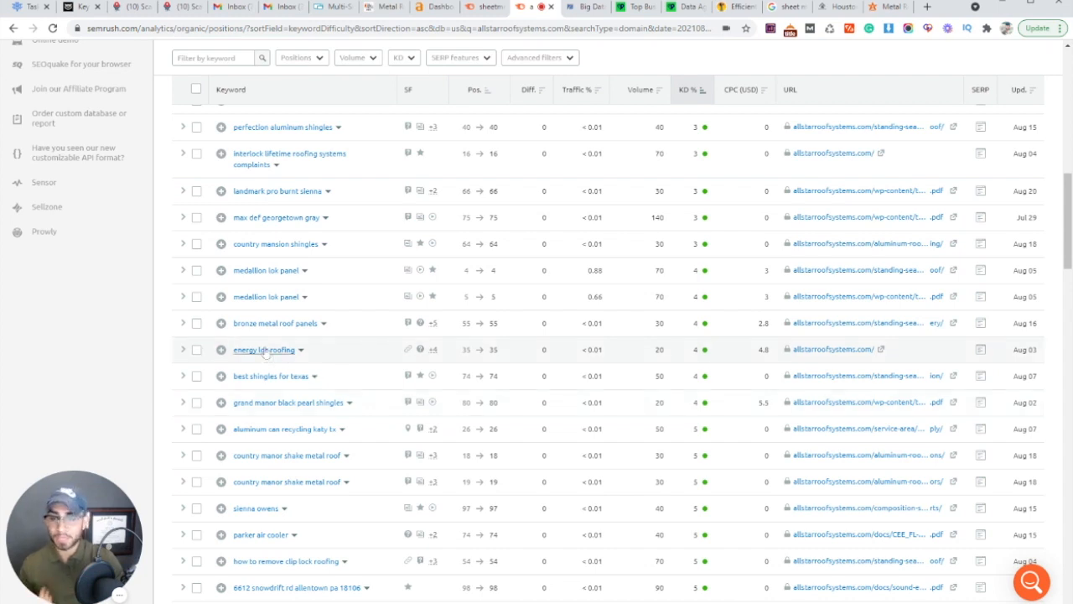
{"action": "scroll", "coordinate": [288, 373], "scroll_direction": "up", "scroll_amount": 3}
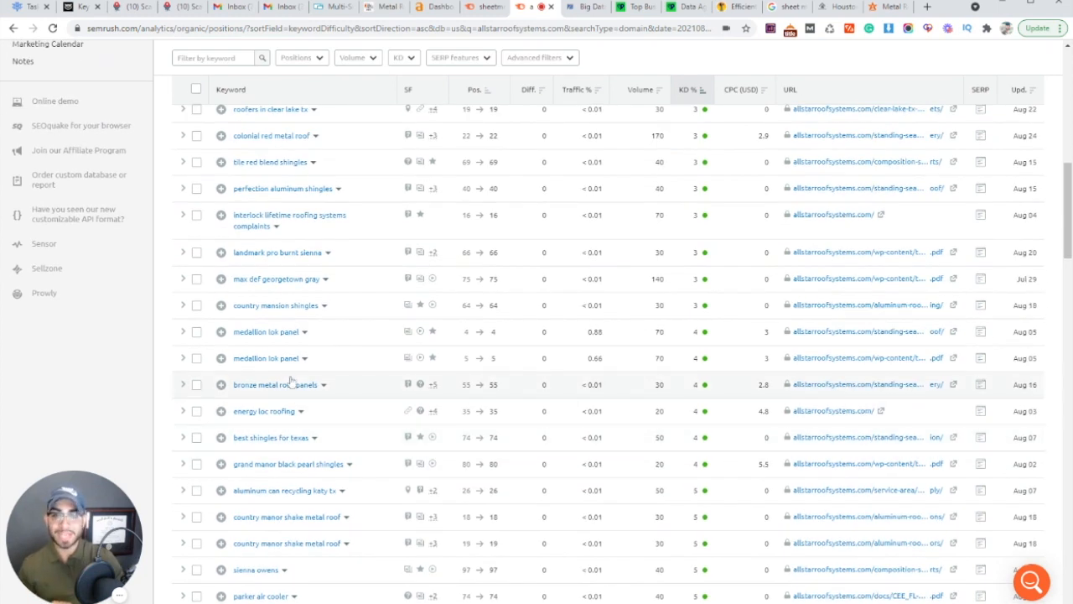
{"action": "scroll", "coordinate": [839, 382], "scroll_direction": "up", "scroll_amount": 3}
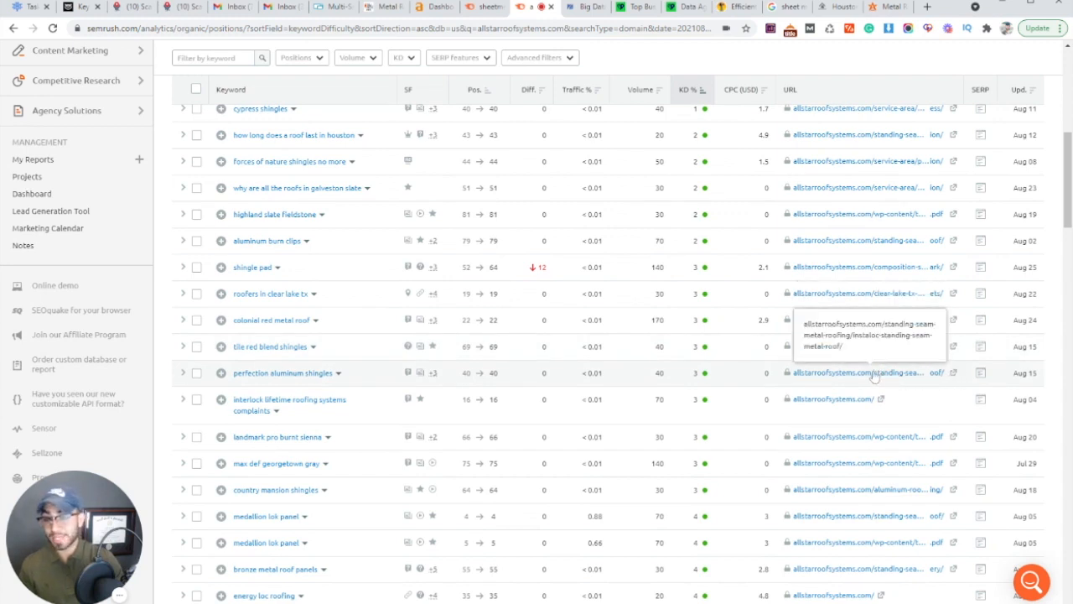
{"action": "scroll", "coordinate": [721, 394], "scroll_direction": "up", "scroll_amount": 6}
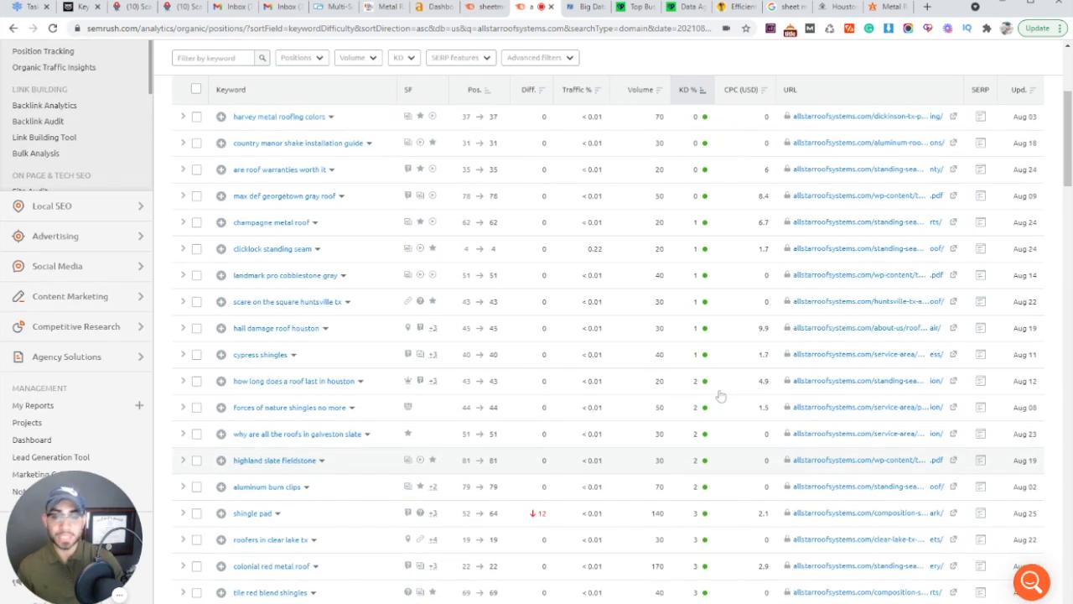
{"action": "scroll", "coordinate": [721, 394], "scroll_direction": "up", "scroll_amount": 1}
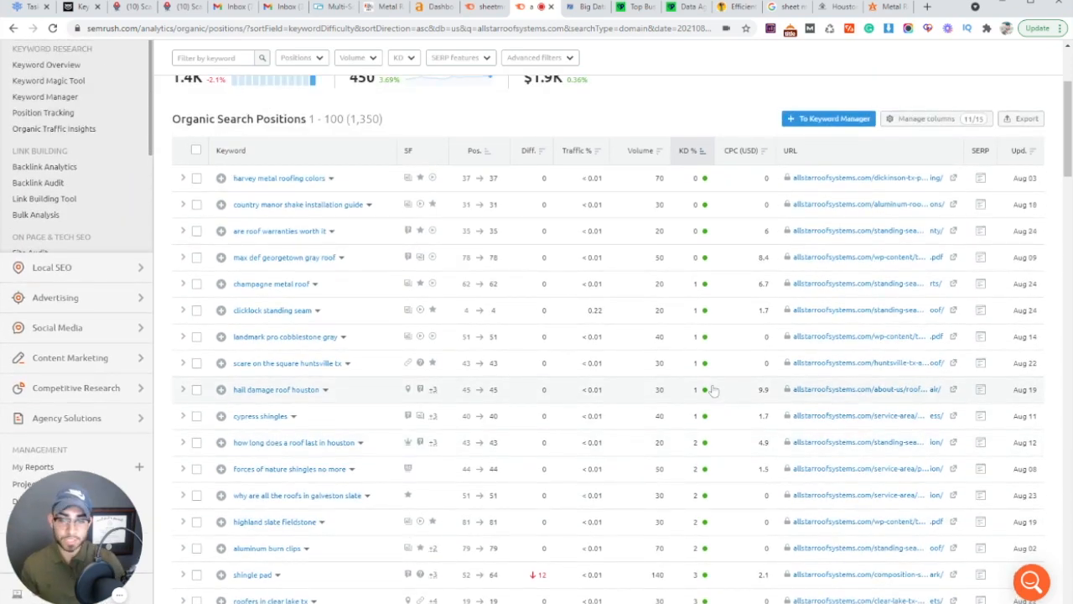
{"action": "scroll", "coordinate": [710, 390], "scroll_direction": "up", "scroll_amount": 2}
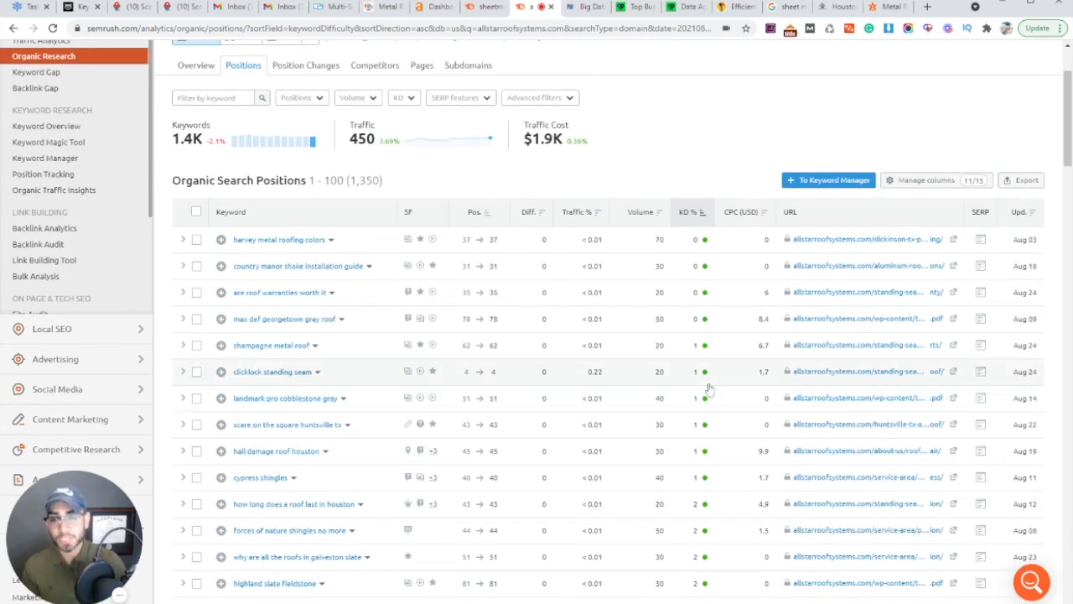
{"action": "scroll", "coordinate": [707, 270], "scroll_direction": "up", "scroll_amount": 3}
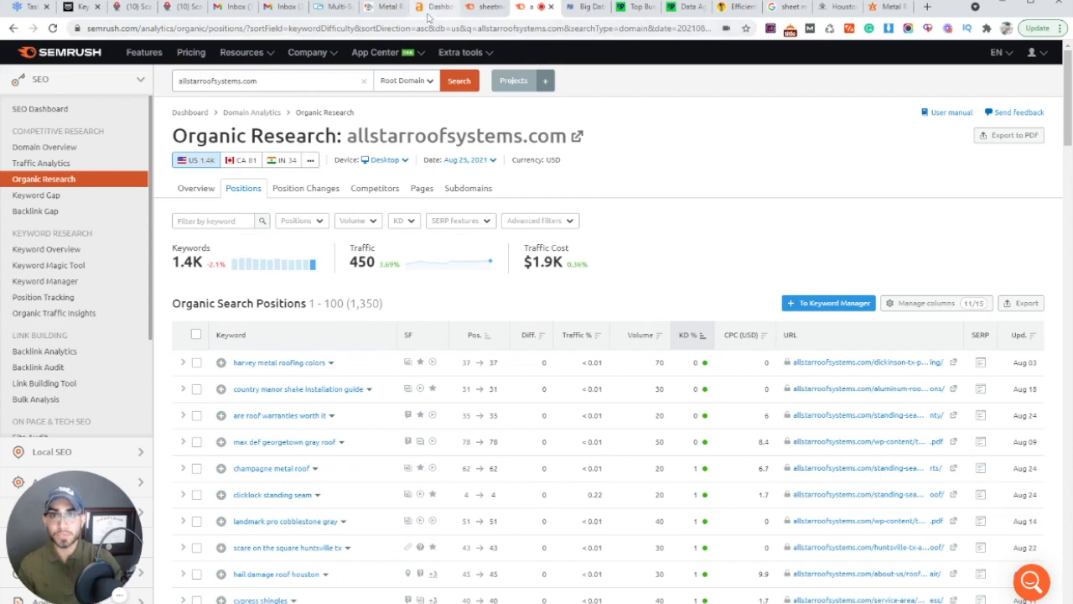
Step: Switch to the live sheetmetalandroof.com site and examine the wording of its main hero heading
{"action": "left_click", "coordinate": [382, 7]}
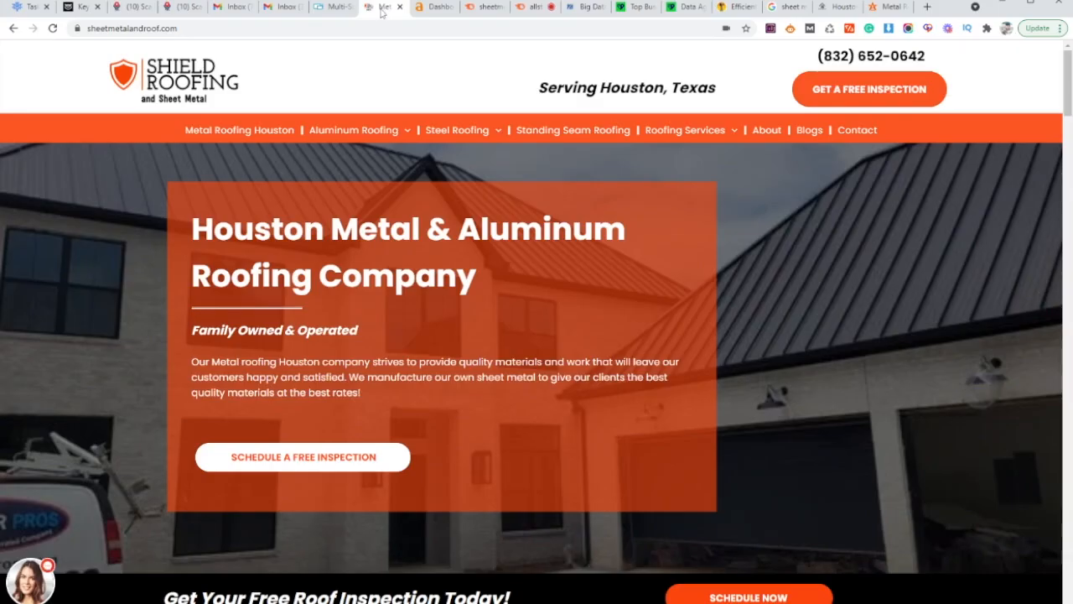
{"action": "left_click_drag", "start_coordinate": [193, 228], "coordinate": [574, 277]}
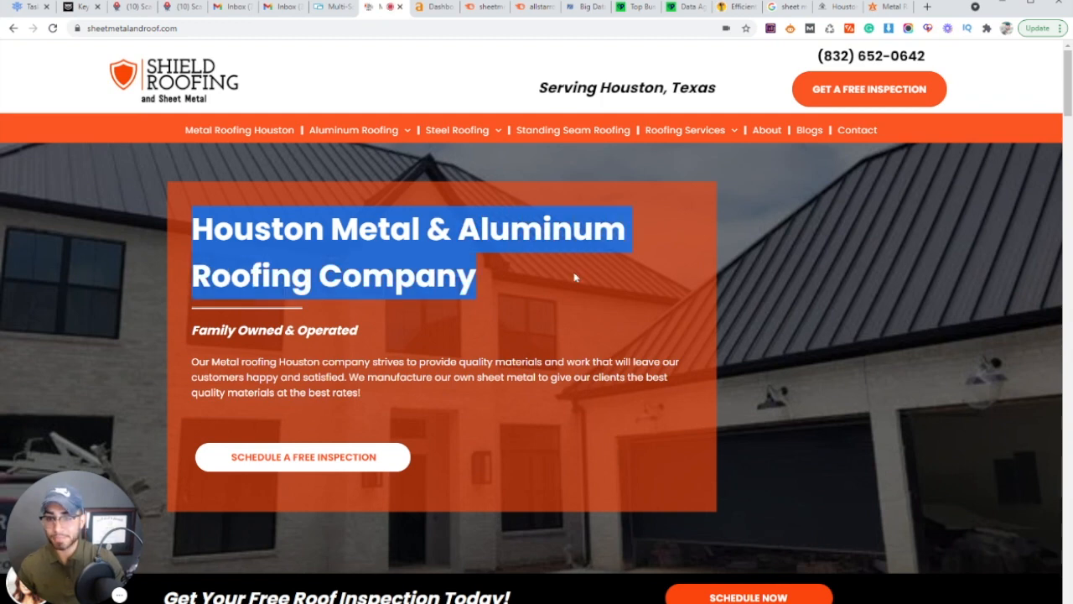
{"action": "left_click", "coordinate": [533, 289]}
Step: Switch to the IntMetric website editor and check the heading style of "Houston Metal & Aluminum Roofing Company", then close the text editing
{"action": "left_click", "coordinate": [334, 7]}
{"action": "left_click", "coordinate": [382, 267]}
{"action": "double_click", "coordinate": [285, 273]}
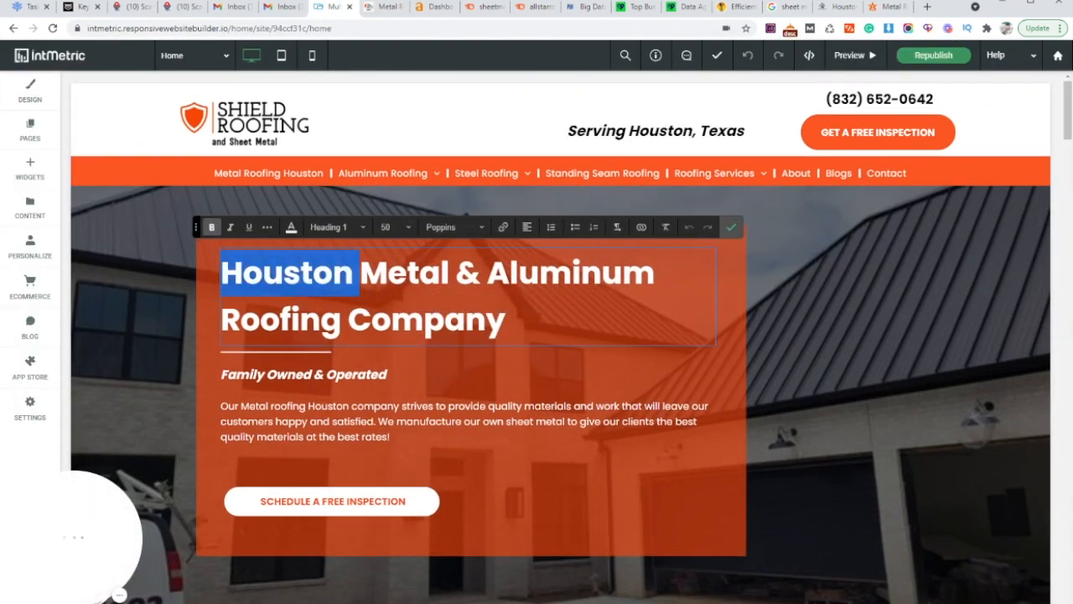
{"action": "left_click_drag", "start_coordinate": [220, 272], "coordinate": [505, 322]}
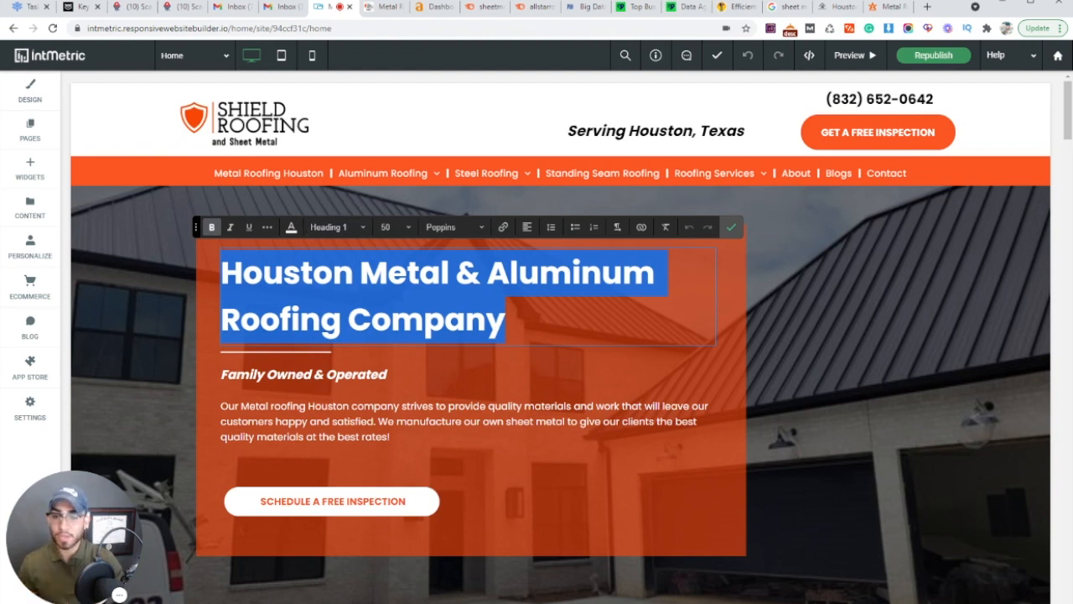
{"action": "left_click", "coordinate": [506, 320]}
{"action": "left_click", "coordinate": [731, 227]}
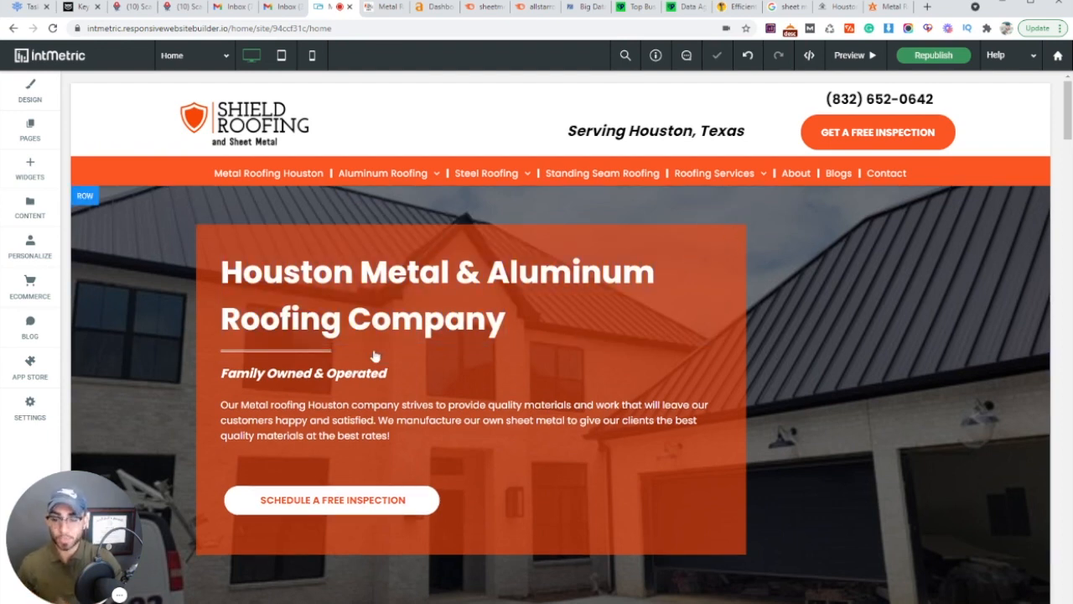
Step: Check the heading style of "Our Premier Metal Roofing Services in Houston" further down the home page, and leave text editing
{"action": "scroll", "coordinate": [457, 377], "scroll_direction": "down", "scroll_amount": 2}
{"action": "scroll", "coordinate": [457, 378], "scroll_direction": "down", "scroll_amount": 4}
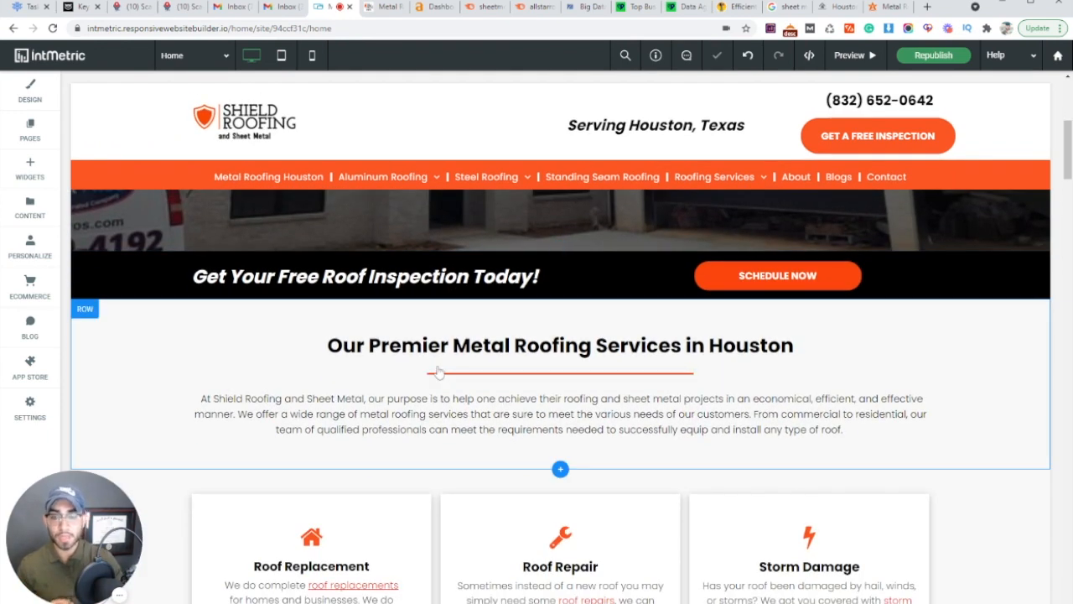
{"action": "scroll", "coordinate": [442, 379], "scroll_direction": "up", "scroll_amount": 1}
{"action": "scroll", "coordinate": [442, 379], "scroll_direction": "up", "scroll_amount": 4}
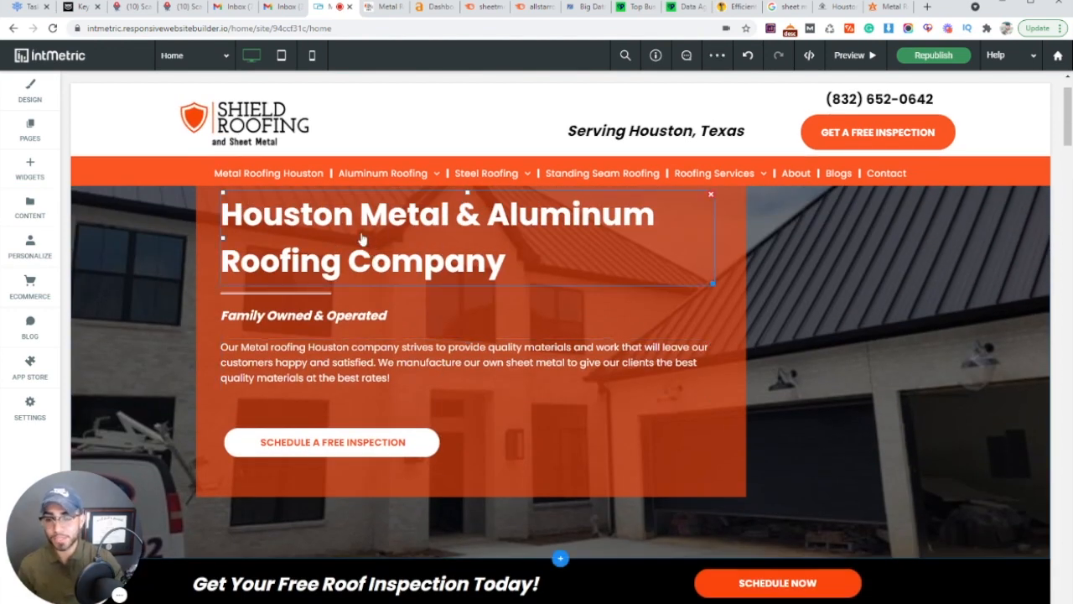
{"action": "scroll", "coordinate": [417, 278], "scroll_direction": "down", "scroll_amount": 6}
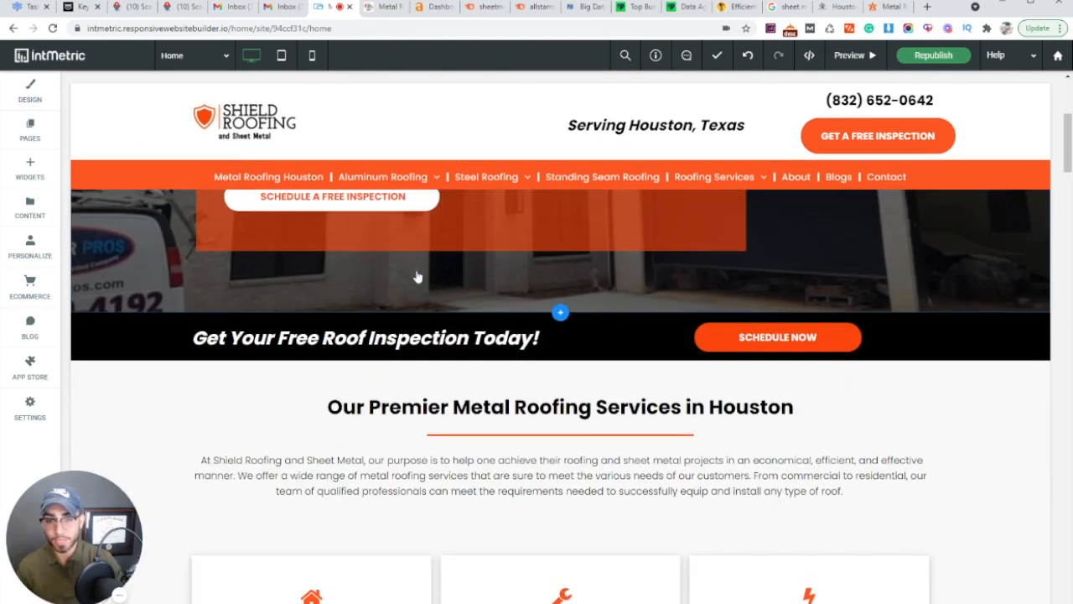
{"action": "left_click", "coordinate": [515, 290]}
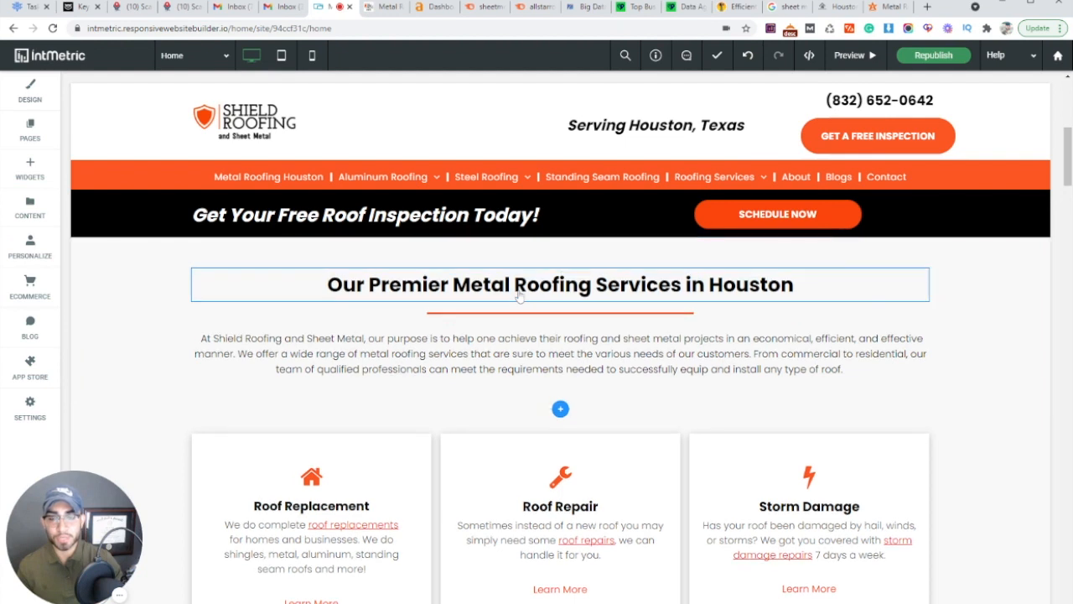
{"action": "triple_click", "coordinate": [515, 289]}
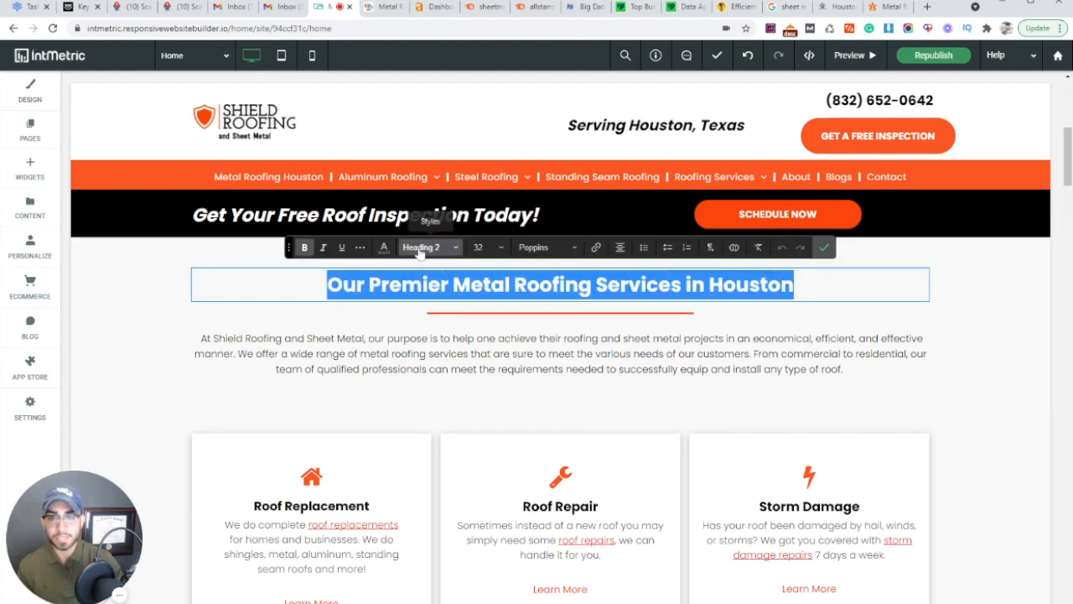
{"action": "left_click", "coordinate": [824, 247]}
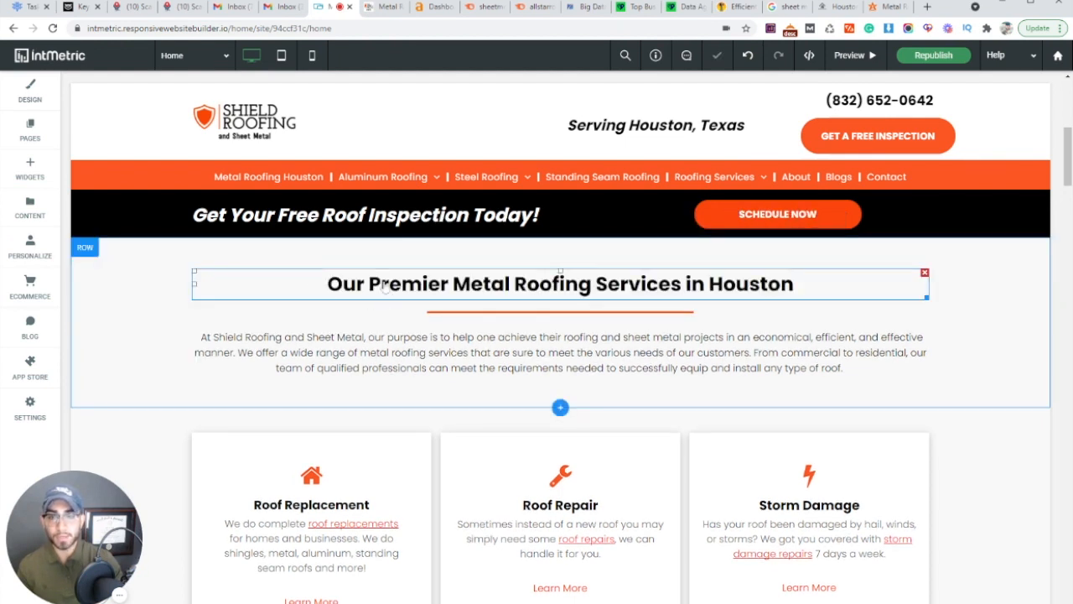
Step: Compare the hero heading with the premier services and "Houston Roof Repair & Metal Roofing Experts" headings further down the home page
{"action": "scroll", "coordinate": [369, 268], "scroll_direction": "up", "scroll_amount": 5}
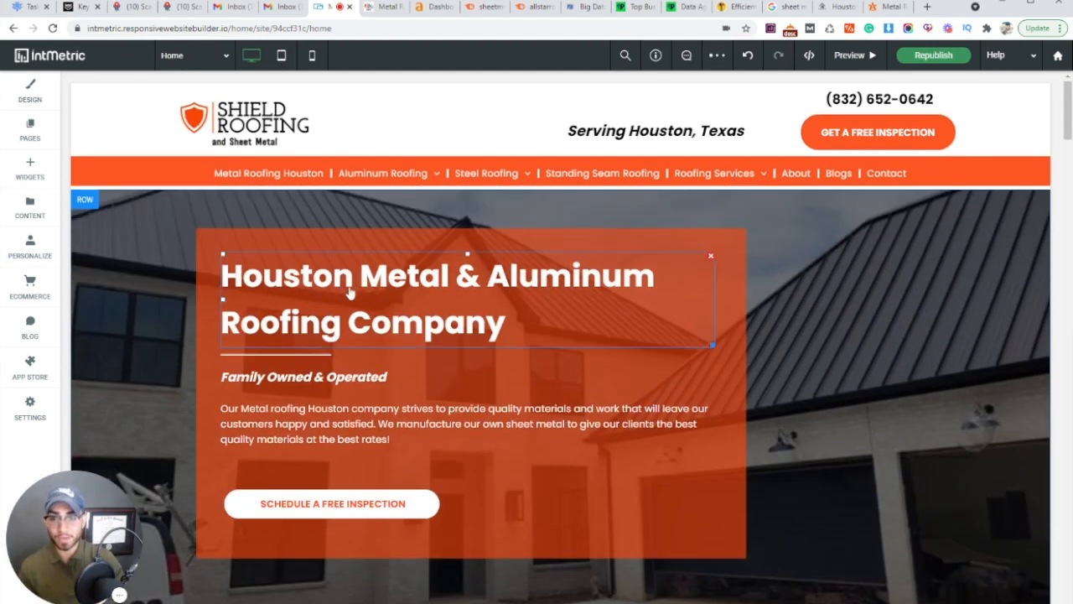
{"action": "scroll", "coordinate": [349, 293], "scroll_direction": "down", "scroll_amount": 7}
{"action": "scroll", "coordinate": [401, 245], "scroll_direction": "up", "scroll_amount": 1}
{"action": "left_click", "coordinate": [398, 294]}
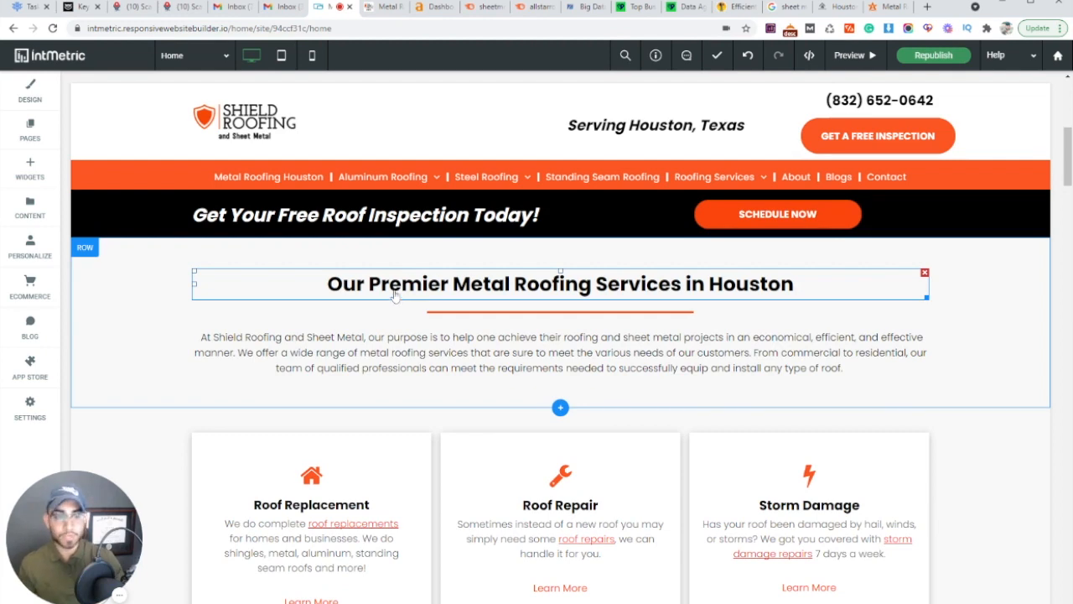
{"action": "scroll", "coordinate": [386, 293], "scroll_direction": "down", "scroll_amount": 5}
{"action": "left_click", "coordinate": [333, 369]}
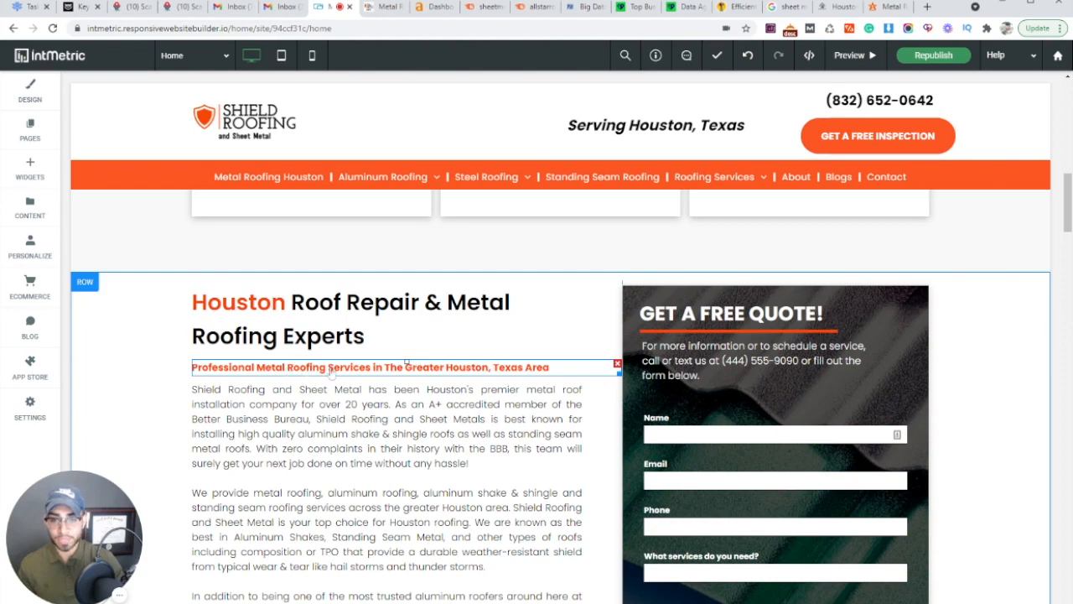
{"action": "left_click", "coordinate": [265, 300]}
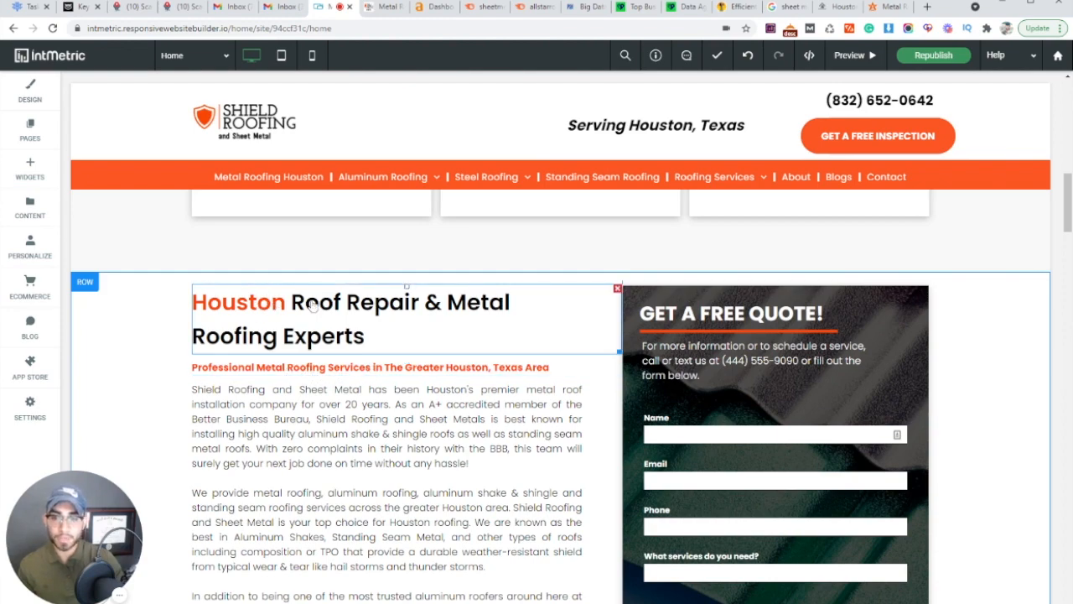
{"action": "scroll", "coordinate": [361, 315], "scroll_direction": "down", "scroll_amount": 4}
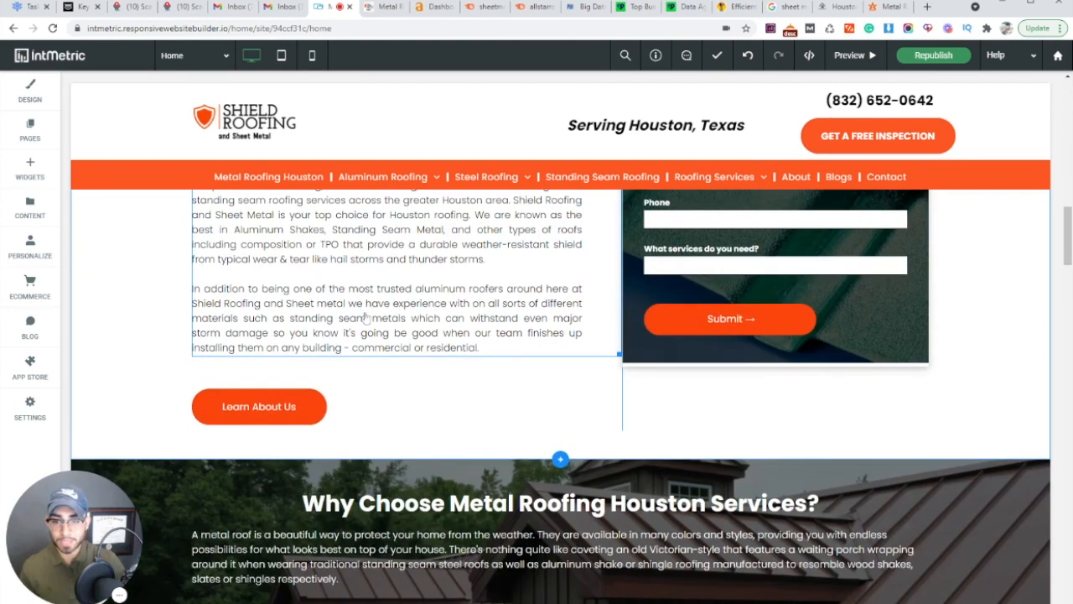
Step: Examine the heading, body text and link button of the "Why Choose Metal Roofing Houston Services?" section
{"action": "scroll", "coordinate": [369, 317], "scroll_direction": "down", "scroll_amount": 3}
{"action": "scroll", "coordinate": [490, 277], "scroll_direction": "down", "scroll_amount": 1}
{"action": "left_click", "coordinate": [472, 225]}
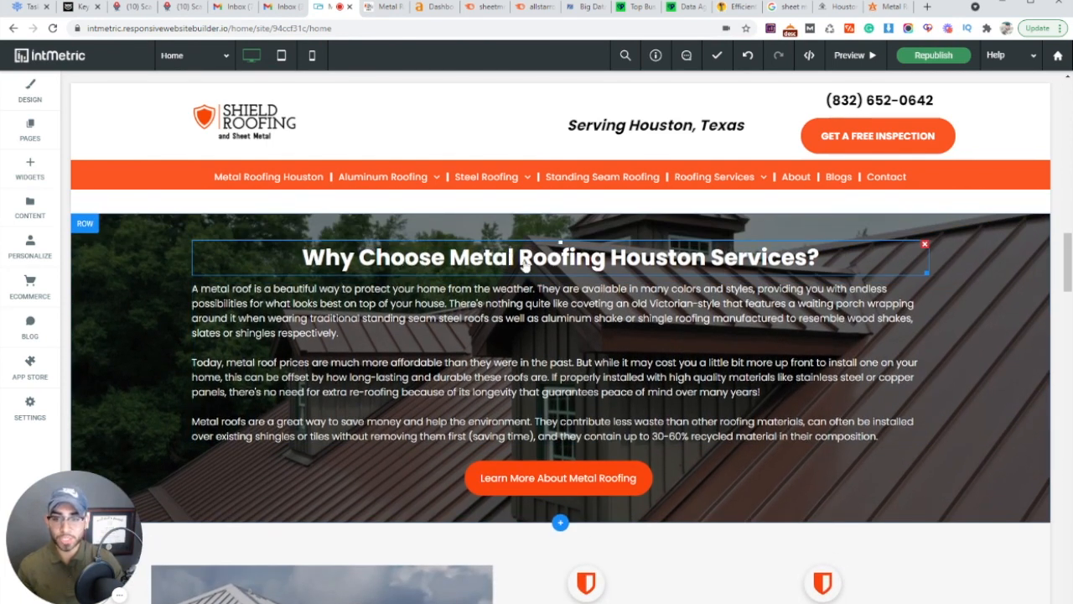
{"action": "left_click", "coordinate": [456, 333]}
{"action": "left_click", "coordinate": [561, 486]}
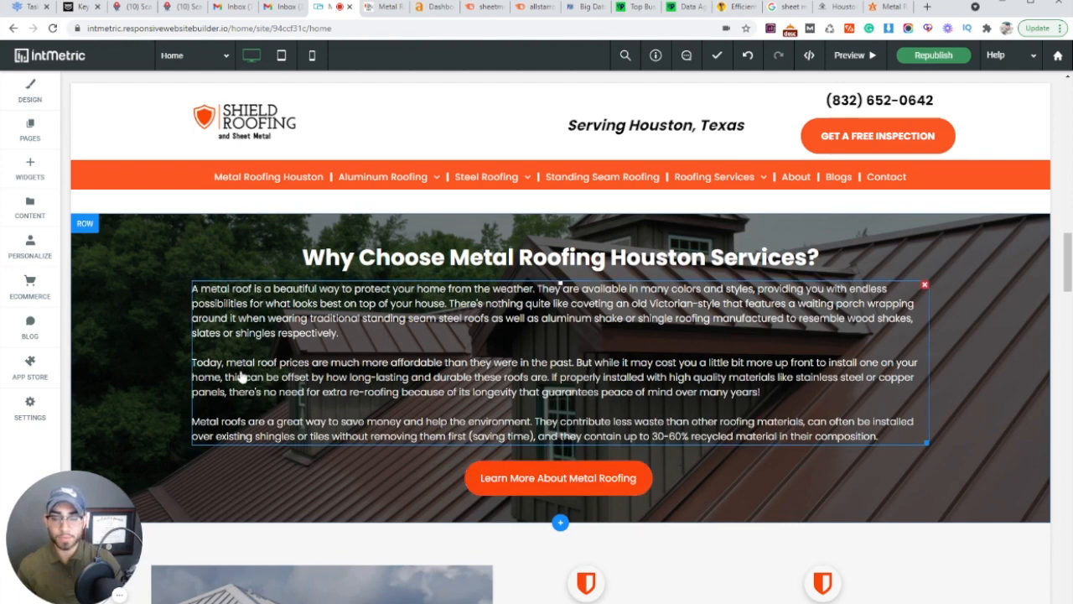
Step: Review the remaining home page headings, from the roofing systems section through the blogs down to Popular Questions
{"action": "scroll", "coordinate": [311, 383], "scroll_direction": "down", "scroll_amount": 5}
{"action": "scroll", "coordinate": [313, 385], "scroll_direction": "down", "scroll_amount": 7}
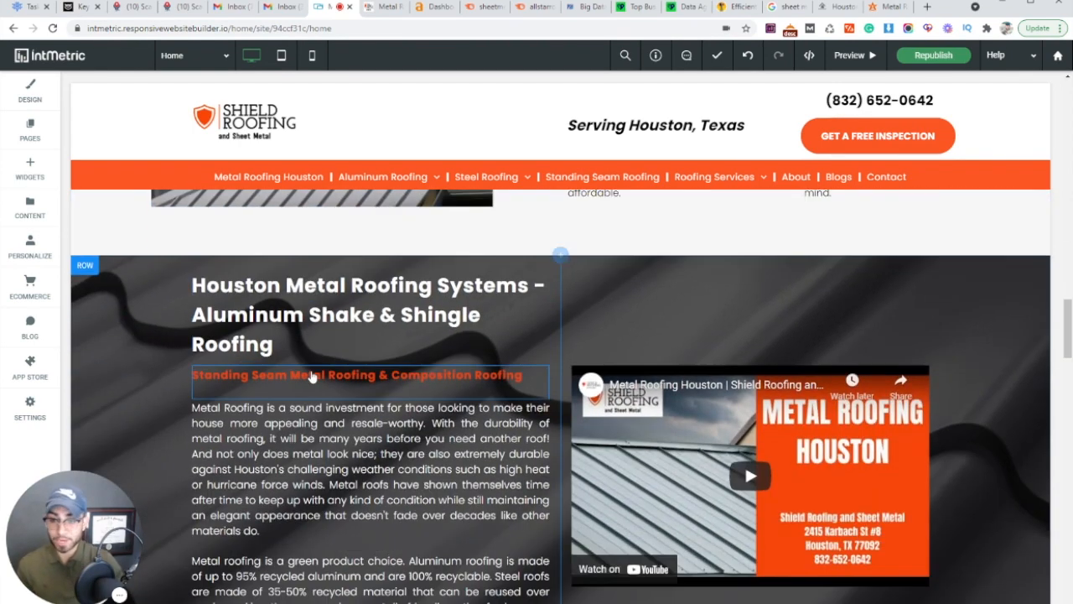
{"action": "scroll", "coordinate": [311, 379], "scroll_direction": "down", "scroll_amount": 7}
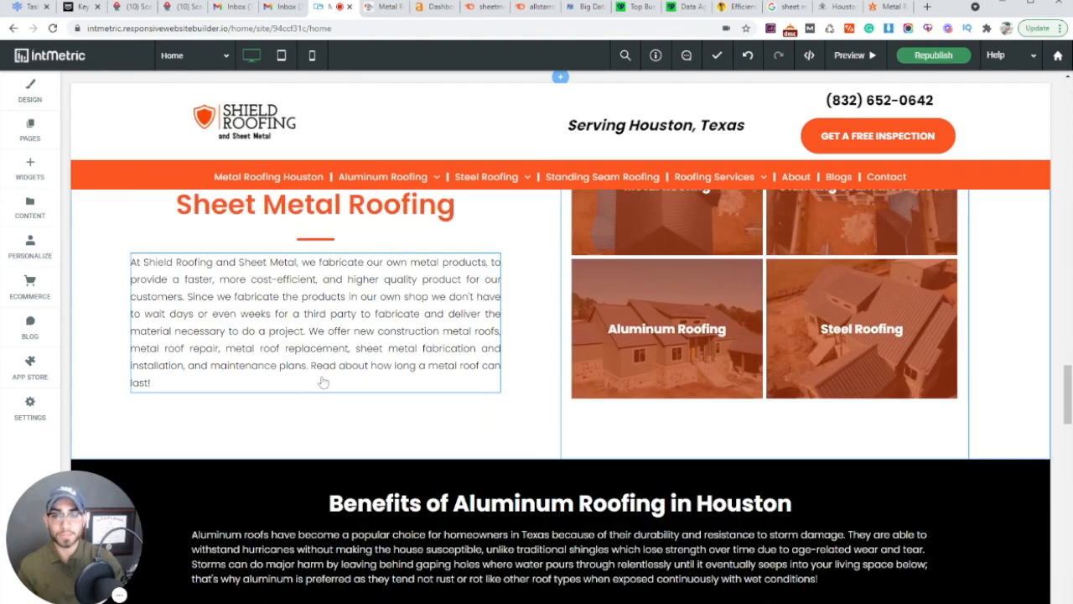
{"action": "scroll", "coordinate": [340, 366], "scroll_direction": "down", "scroll_amount": 4}
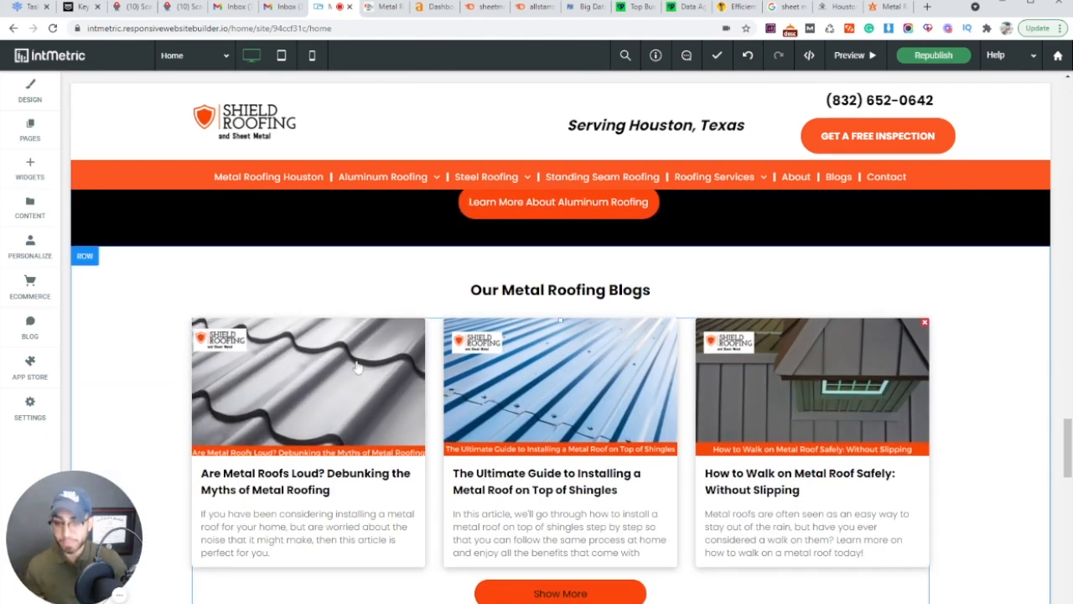
{"action": "scroll", "coordinate": [451, 411], "scroll_direction": "down", "scroll_amount": 2}
{"action": "scroll", "coordinate": [454, 421], "scroll_direction": "down", "scroll_amount": 2}
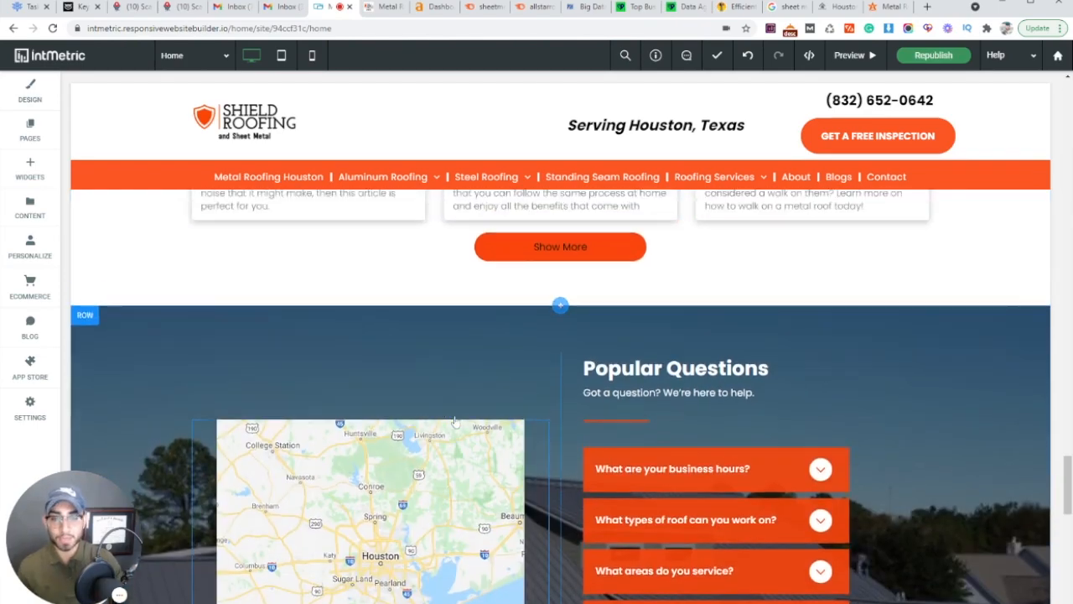
Step: Open the content settings of the grey metal roof image beside the guarantees and examine its file name
{"action": "scroll", "coordinate": [454, 421], "scroll_direction": "up", "scroll_amount": 20}
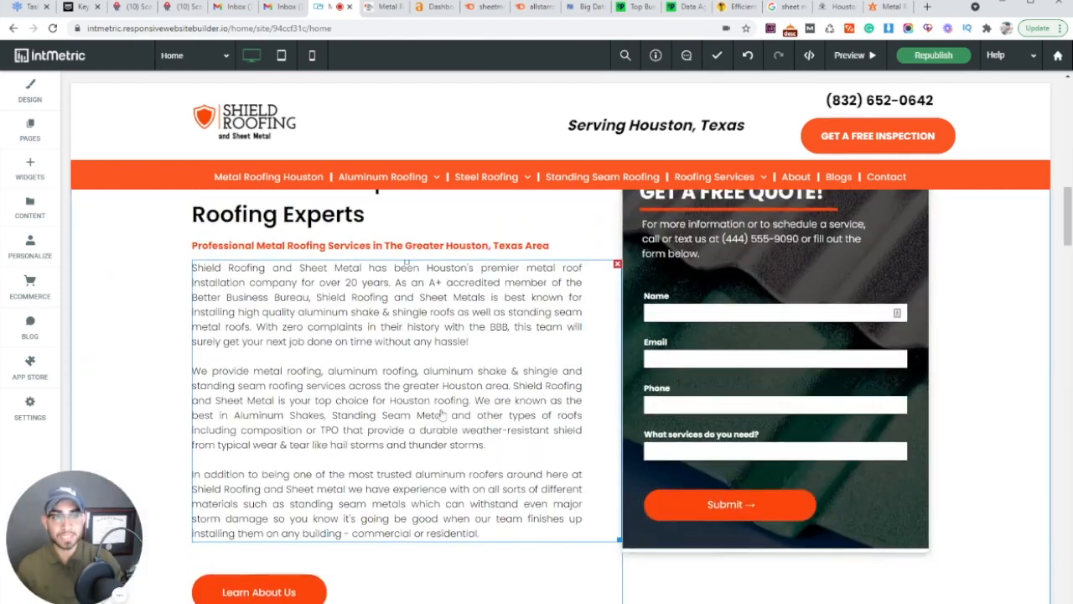
{"action": "scroll", "coordinate": [442, 415], "scroll_direction": "up", "scroll_amount": 8}
{"action": "scroll", "coordinate": [350, 347], "scroll_direction": "up", "scroll_amount": 2}
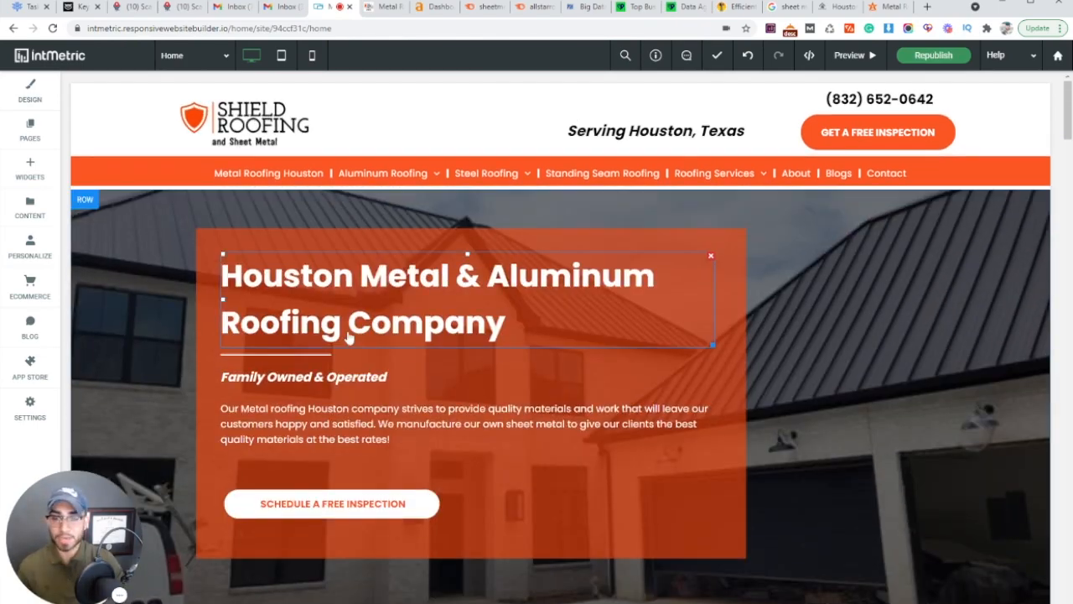
{"action": "scroll", "coordinate": [342, 328], "scroll_direction": "down", "scroll_amount": 10}
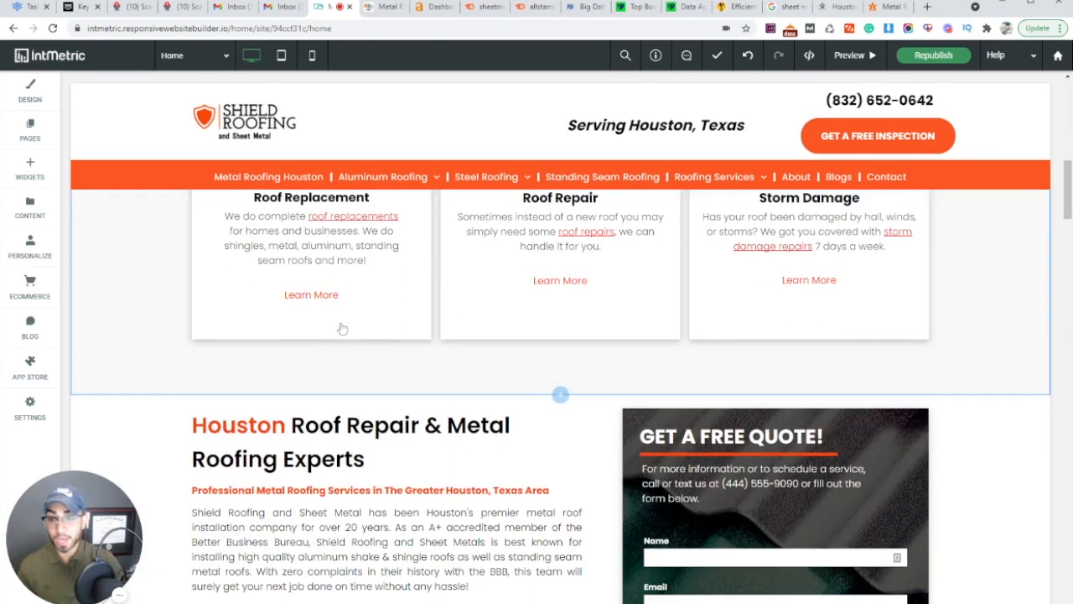
{"action": "scroll", "coordinate": [343, 328], "scroll_direction": "down", "scroll_amount": 10}
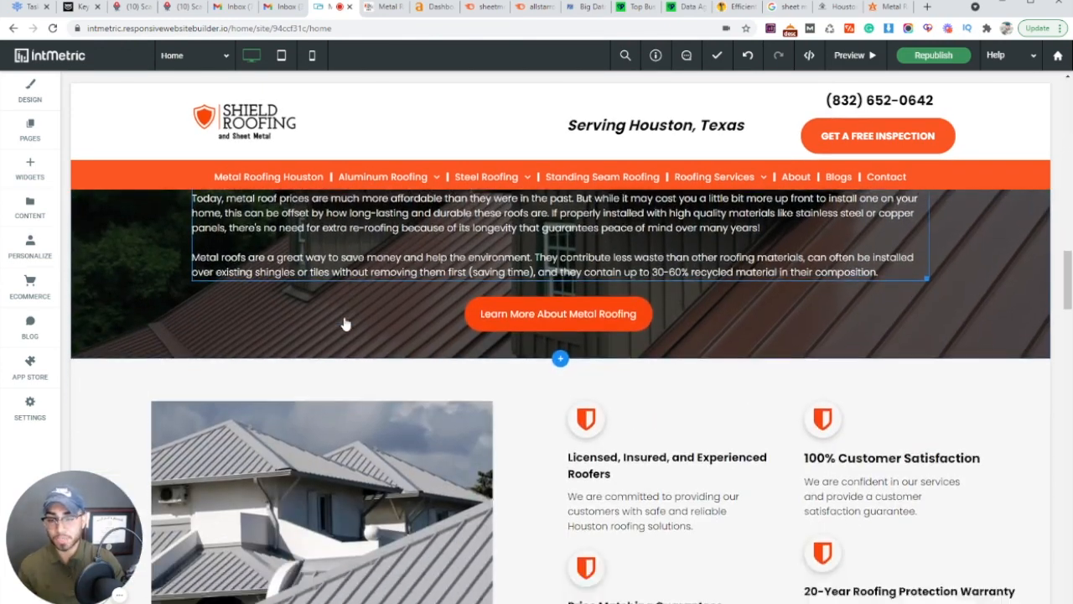
{"action": "scroll", "coordinate": [344, 324], "scroll_direction": "down", "scroll_amount": 2}
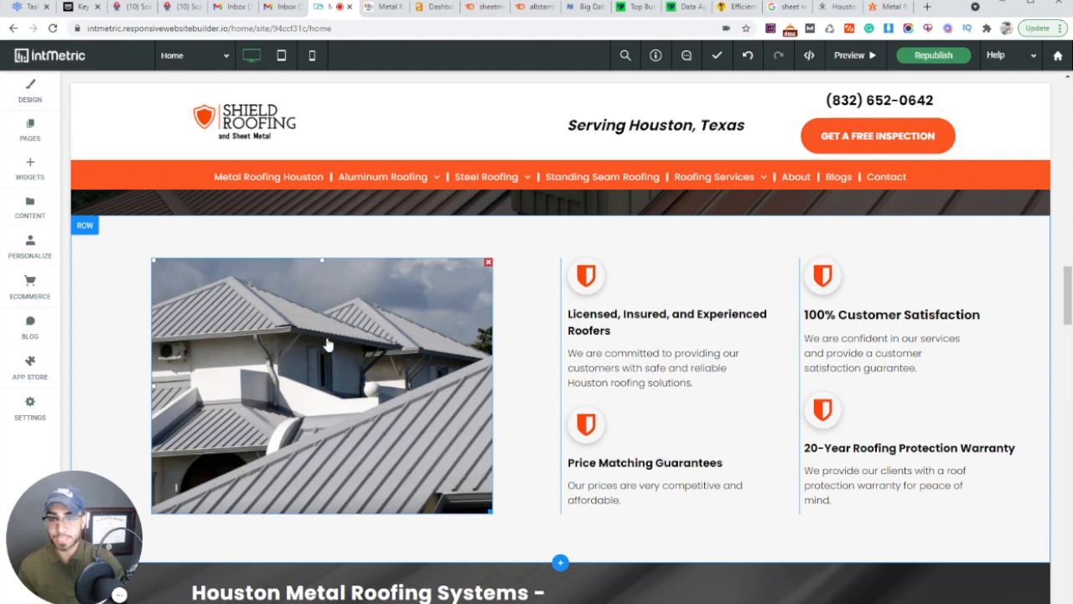
{"action": "left_click", "coordinate": [327, 344]}
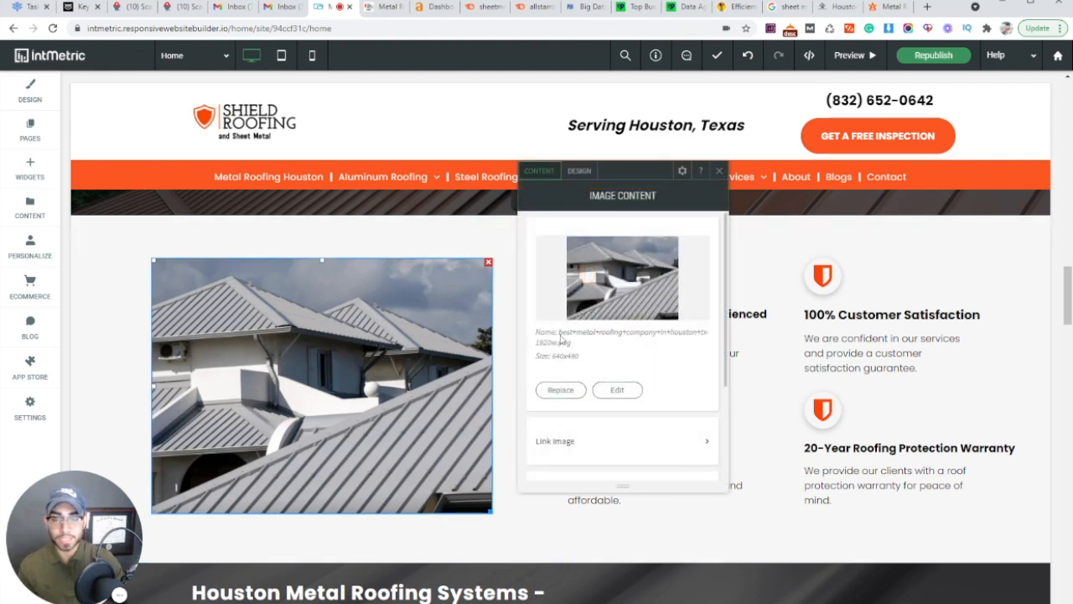
{"action": "left_click_drag", "start_coordinate": [558, 333], "coordinate": [707, 339]}
{"action": "left_click", "coordinate": [649, 360]}
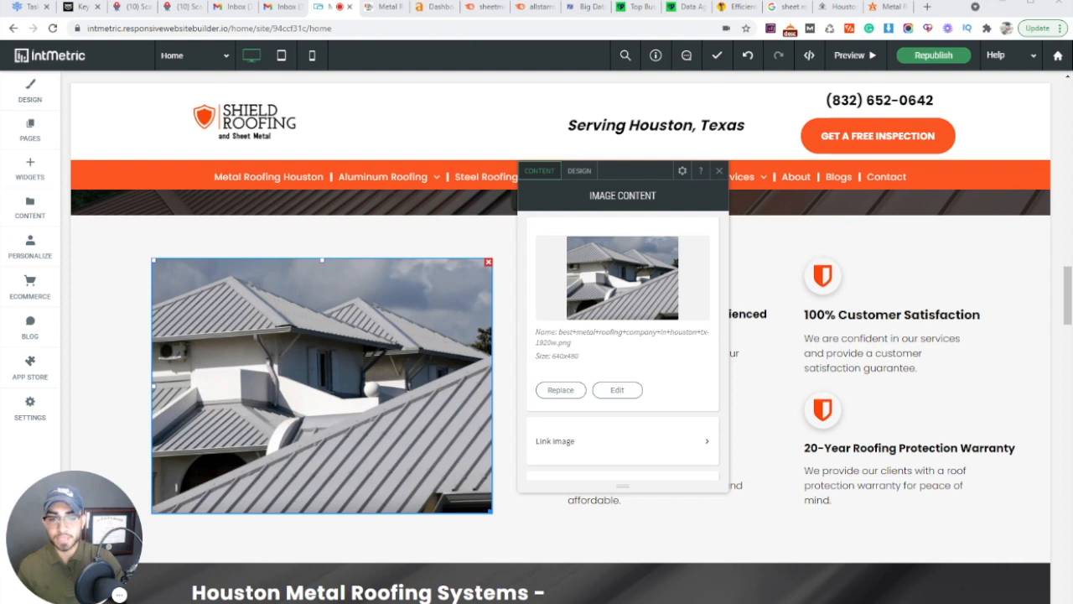
Step: Check the alt text of the grey metal roof image, then close its content settings
{"action": "scroll", "coordinate": [642, 370], "scroll_direction": "down", "scroll_amount": 3}
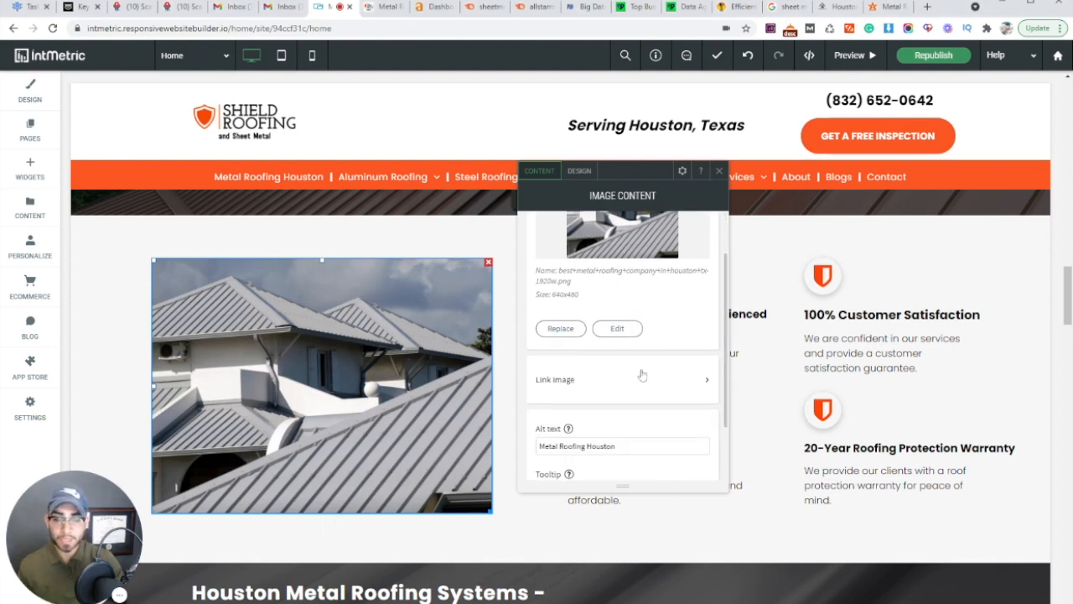
{"action": "left_click_drag", "start_coordinate": [607, 384], "coordinate": [537, 394]}
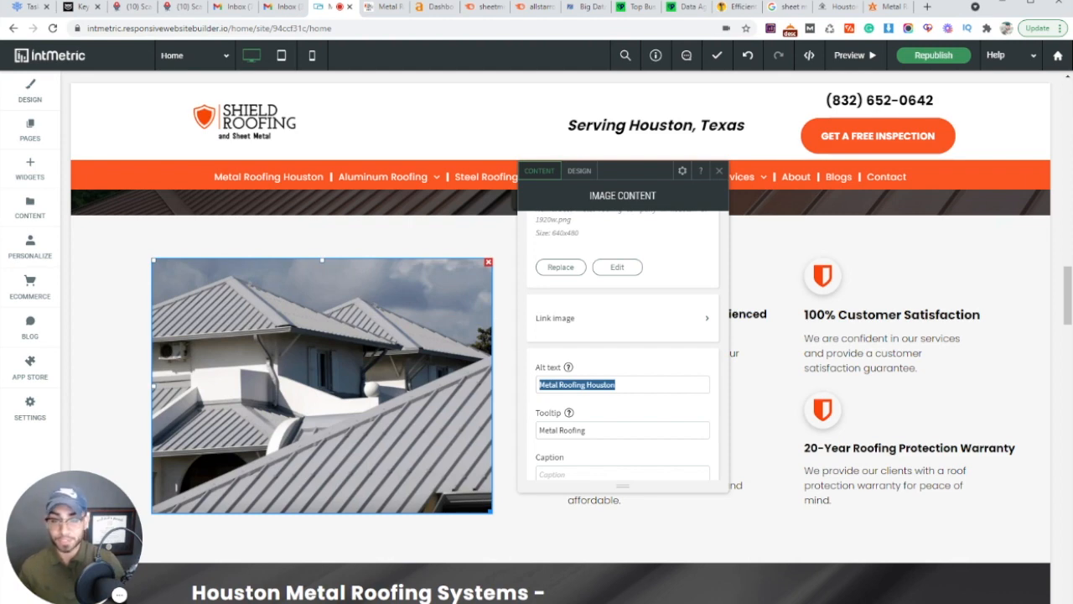
{"action": "left_click", "coordinate": [718, 170]}
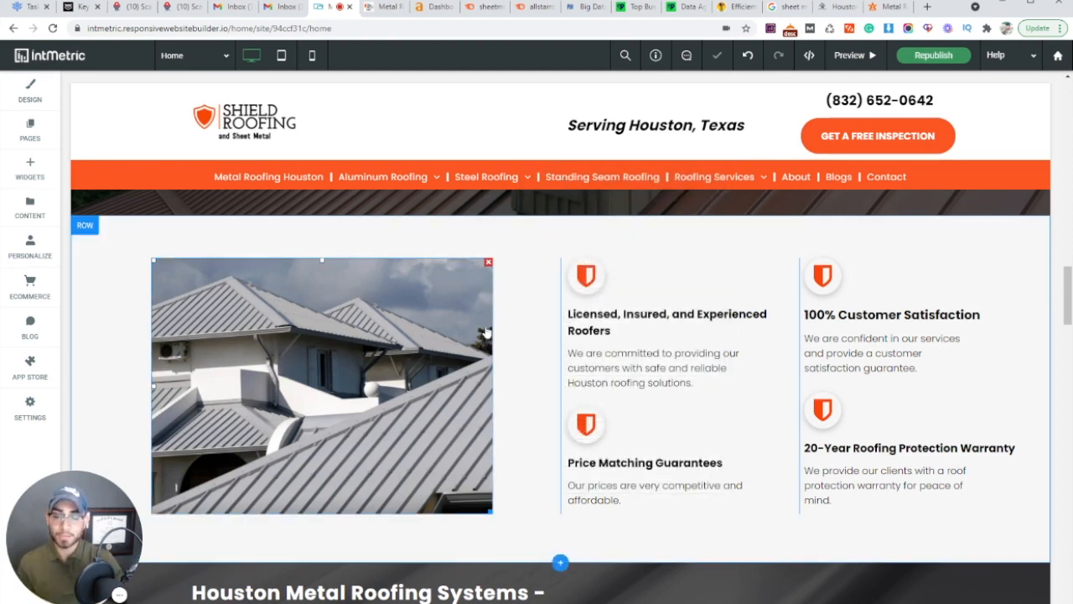
Step: Open the SEO settings of the Home page and examine its page title
{"action": "scroll", "coordinate": [487, 331], "scroll_direction": "down", "scroll_amount": 2}
{"action": "scroll", "coordinate": [486, 331], "scroll_direction": "down", "scroll_amount": 4}
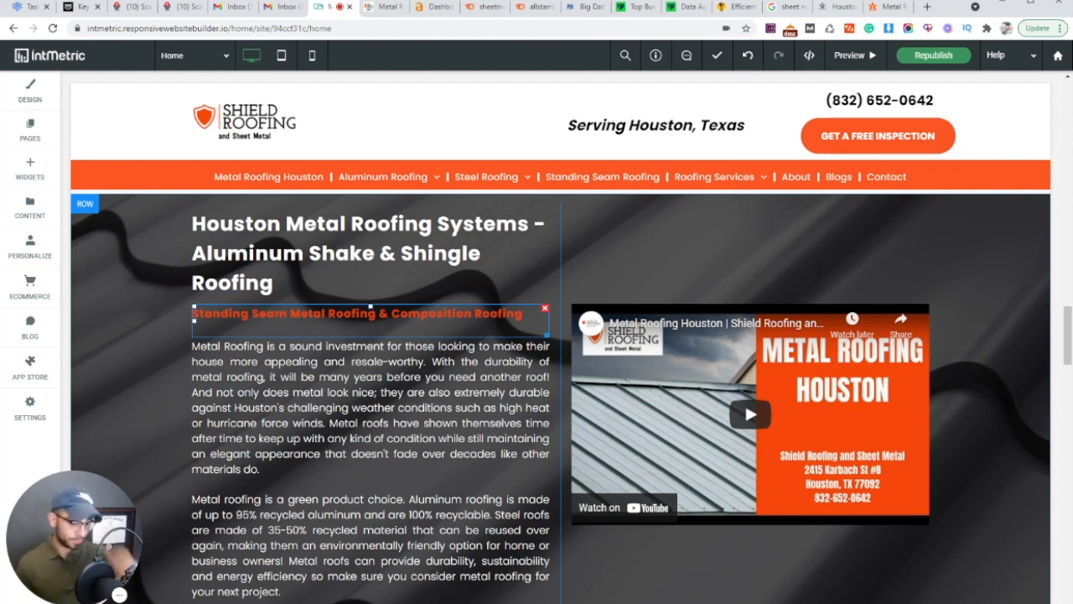
{"action": "left_click", "coordinate": [42, 134]}
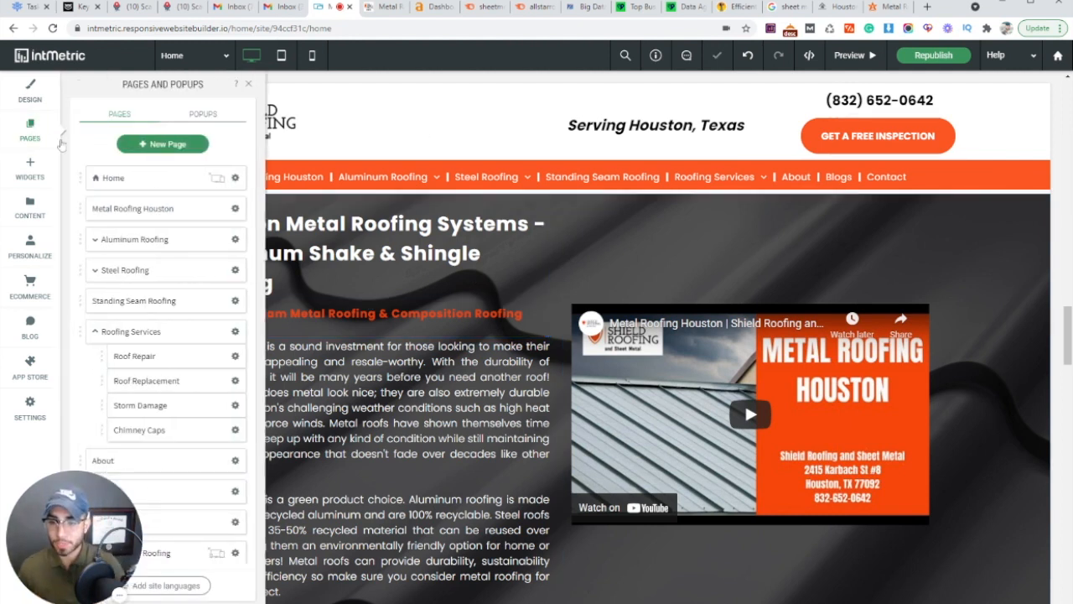
{"action": "left_click", "coordinate": [234, 178]}
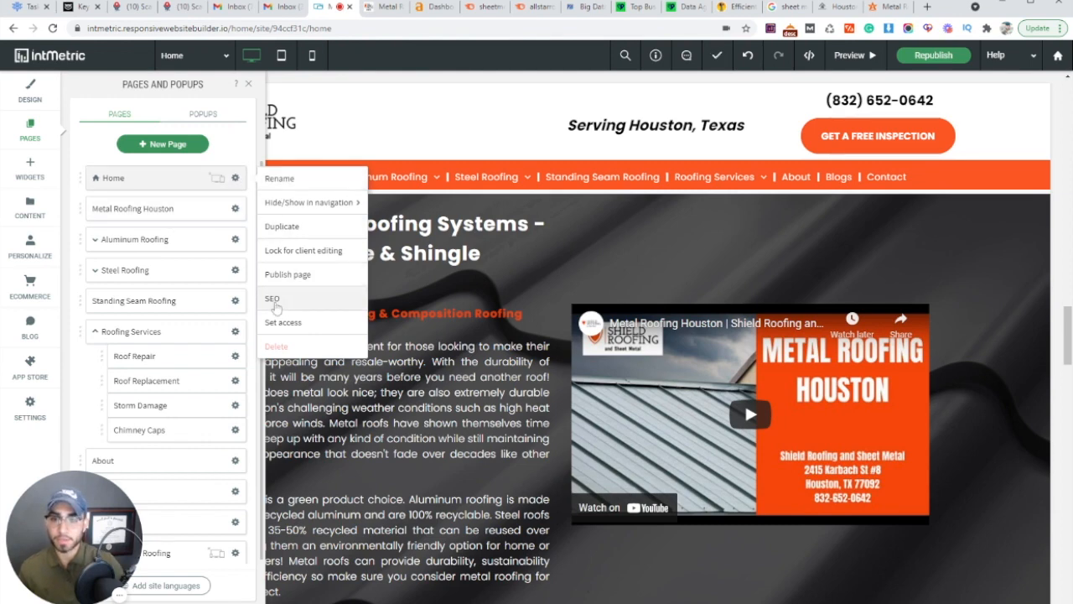
{"action": "left_click", "coordinate": [289, 303]}
{"action": "scroll", "coordinate": [465, 376], "scroll_direction": "down", "scroll_amount": 1}
{"action": "left_click_drag", "start_coordinate": [498, 314], "coordinate": [288, 314]}
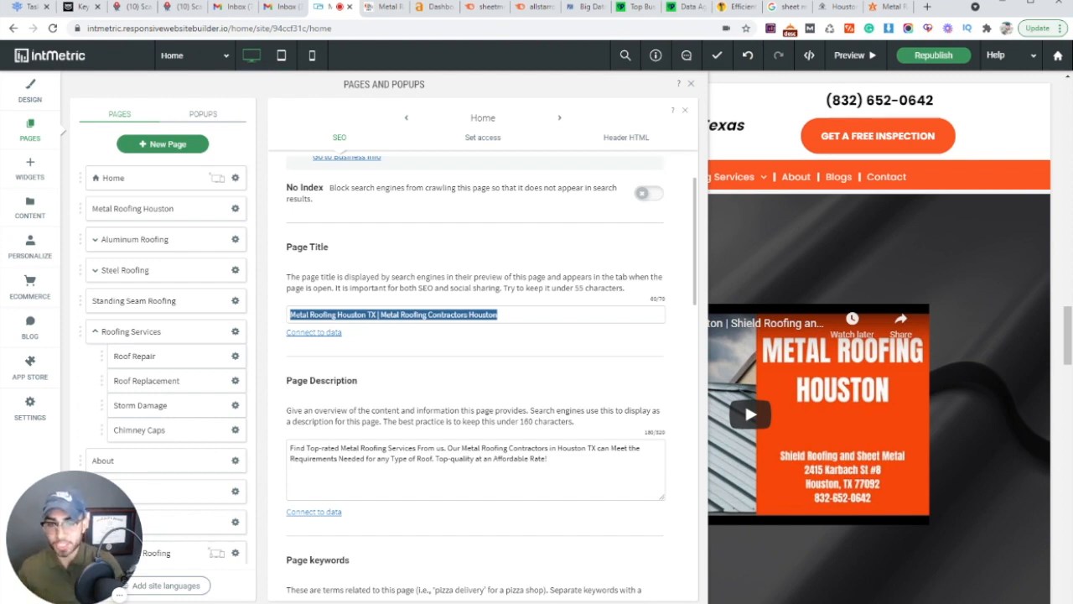
{"action": "left_click", "coordinate": [499, 314]}
Step: Examine the Home page's description and the SEO fields below it, then close the page settings
{"action": "left_click_drag", "start_coordinate": [546, 459], "coordinate": [288, 448]}
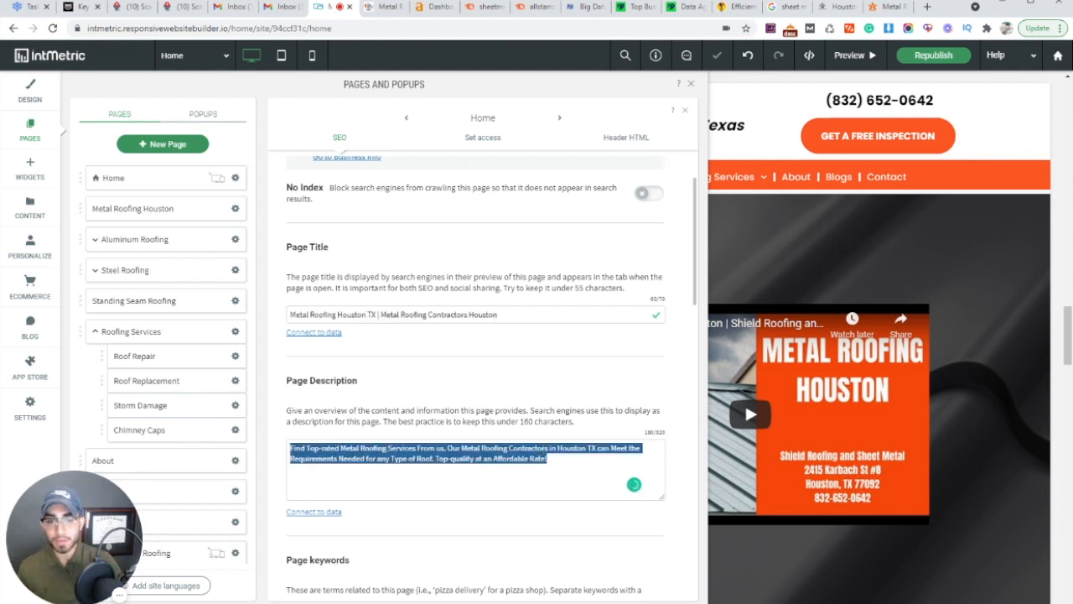
{"action": "left_click", "coordinate": [295, 448]}
{"action": "scroll", "coordinate": [475, 377], "scroll_direction": "down", "scroll_amount": 1}
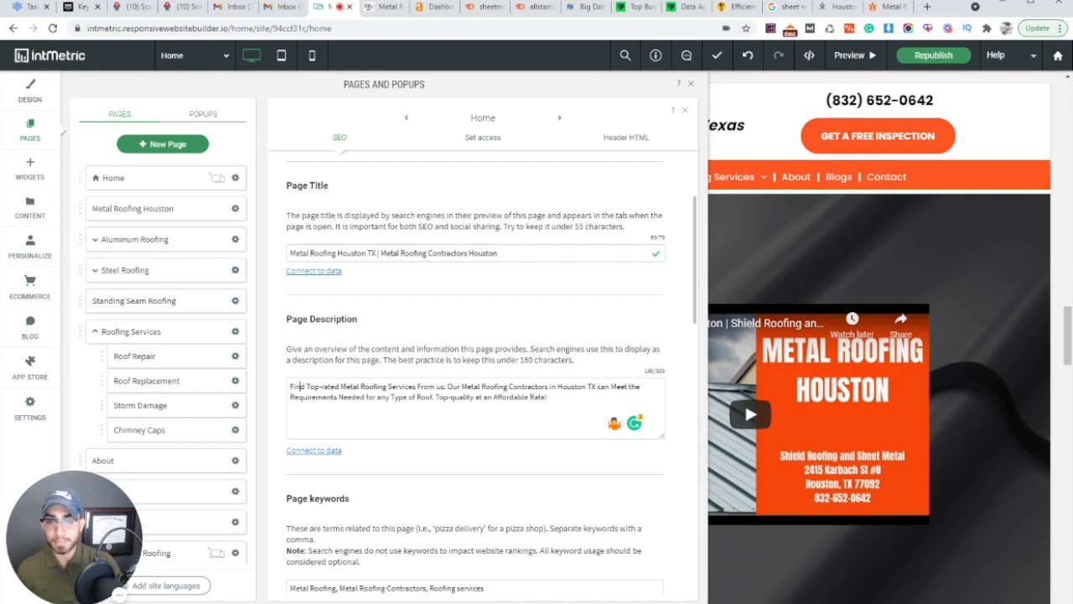
{"action": "scroll", "coordinate": [475, 378], "scroll_direction": "down", "scroll_amount": 3}
{"action": "scroll", "coordinate": [312, 255], "scroll_direction": "up", "scroll_amount": 4}
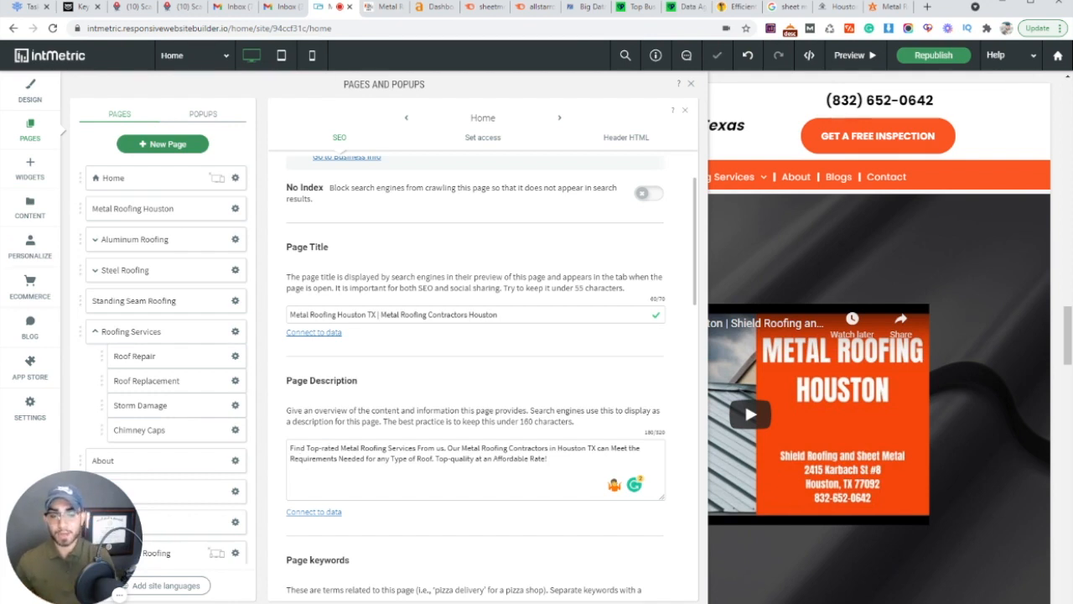
{"action": "left_click", "coordinate": [691, 83]}
Step: View the home page's embedded video, then switch to YouTube in a new tab and search for "metal roofing houston"
{"action": "scroll", "coordinate": [642, 381], "scroll_direction": "down", "scroll_amount": 2}
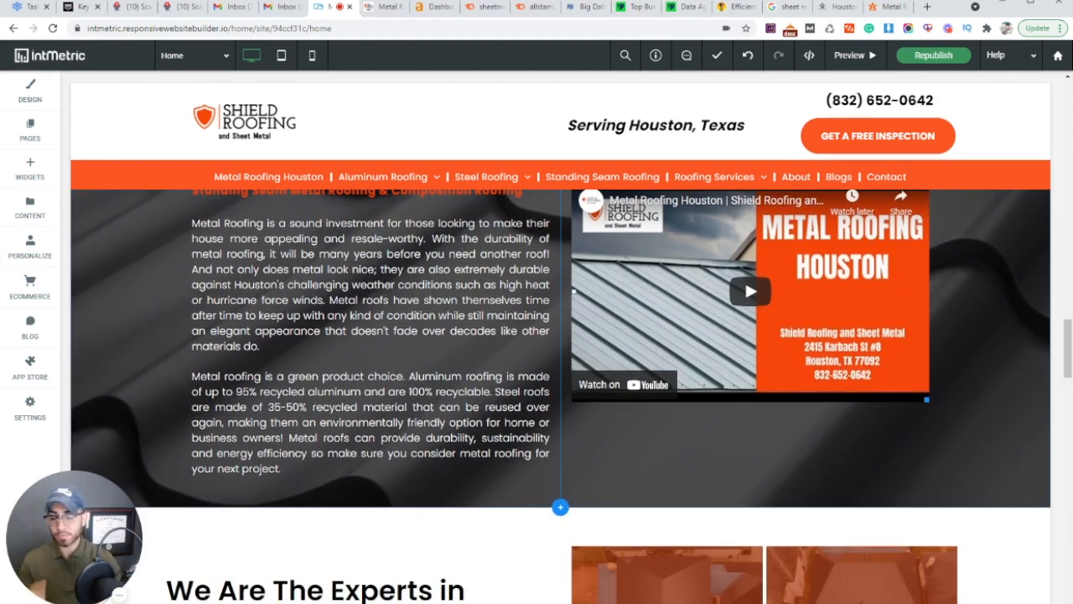
{"action": "scroll", "coordinate": [647, 391], "scroll_direction": "up", "scroll_amount": 1}
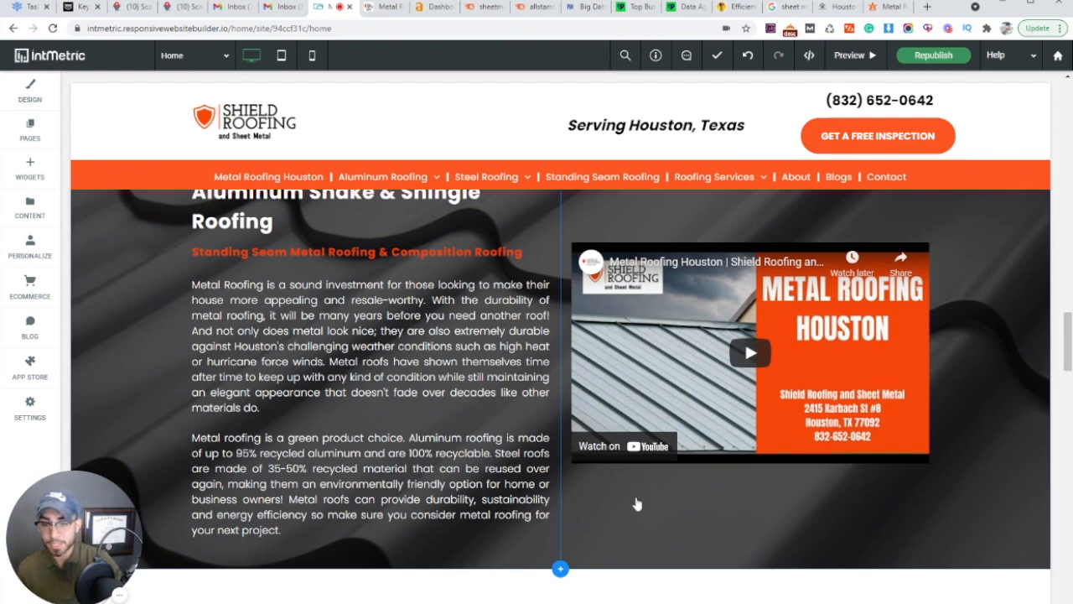
{"action": "left_click", "coordinate": [927, 8]}
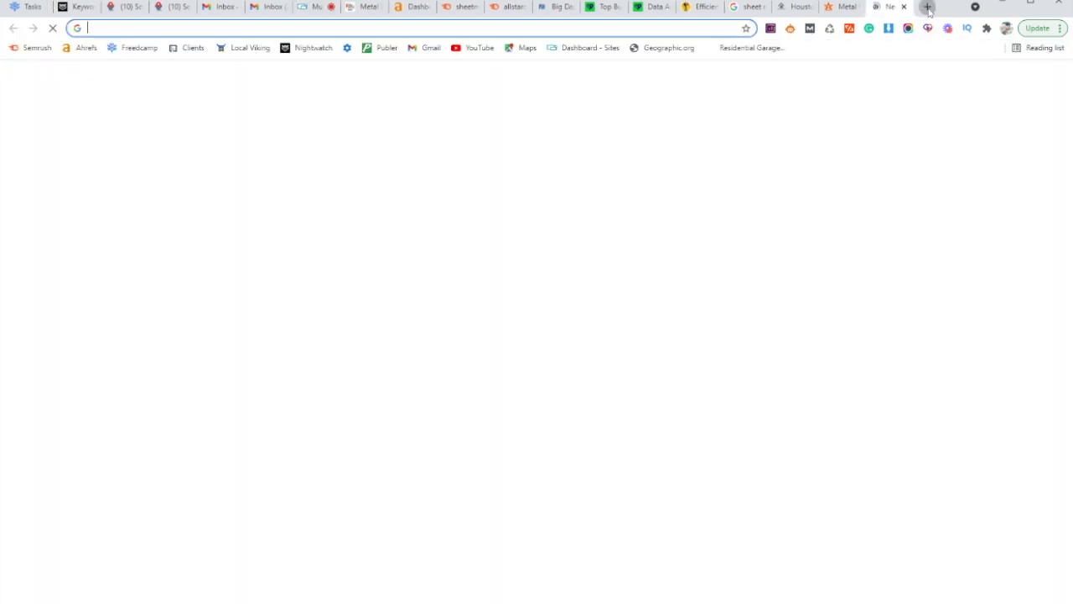
{"action": "type", "text": "you"}
{"action": "key", "text": "Return"}
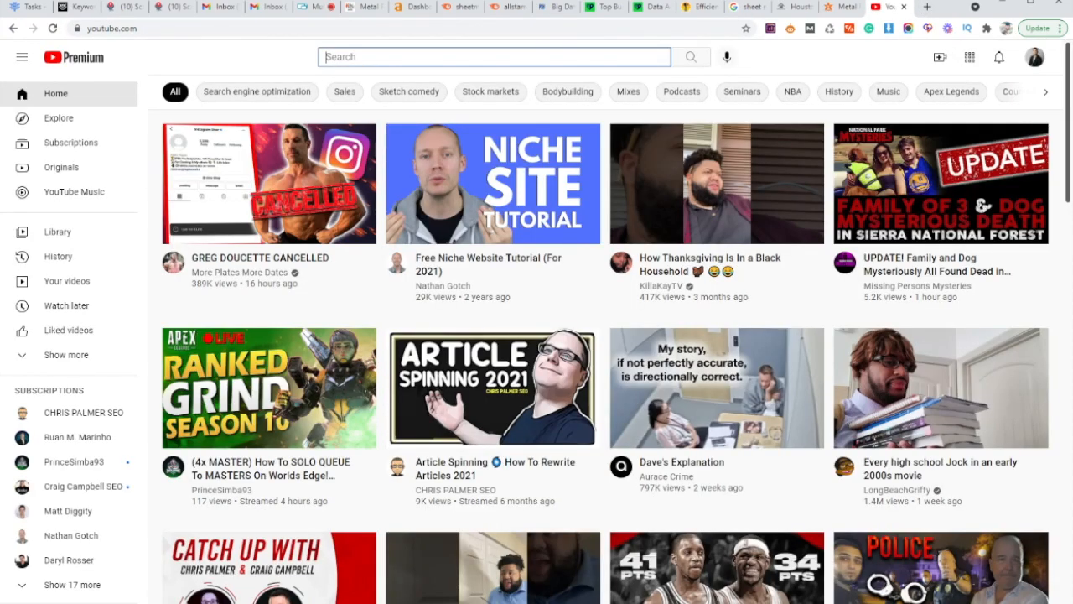
{"action": "type", "text": "metal roofing houston"}
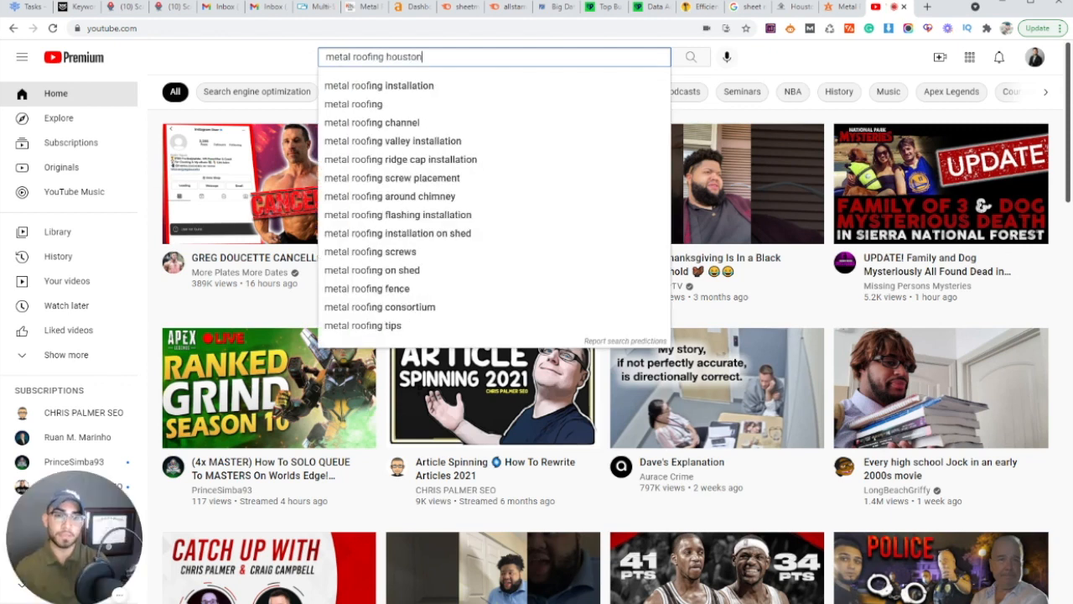
{"action": "key", "text": "Return"}
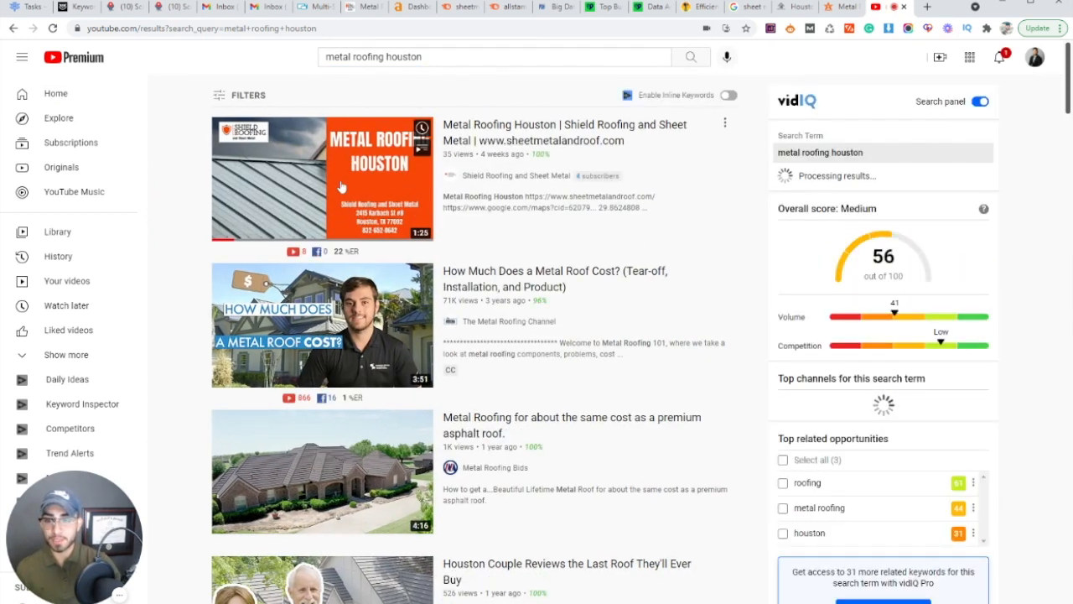
{"action": "left_click_drag", "start_coordinate": [428, 57], "coordinate": [316, 57]}
{"action": "left_click", "coordinate": [277, 65]}
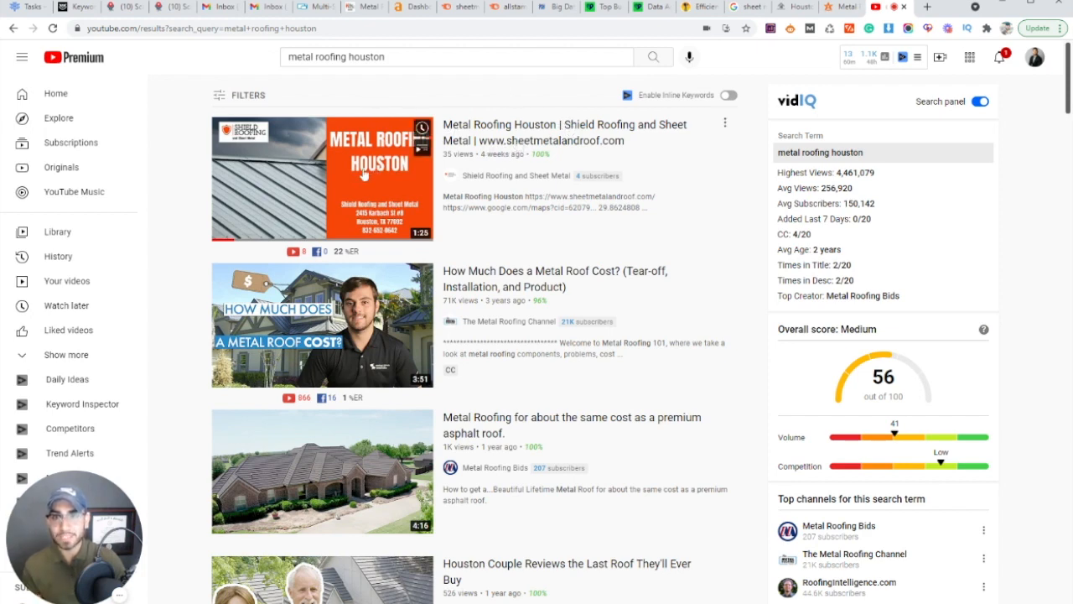
Step: Return to the website builder and play the embedded Metal Roofing Houston video on the Home page, closing its content settings
{"action": "left_click", "coordinate": [361, 9]}
{"action": "left_click", "coordinate": [319, 6]}
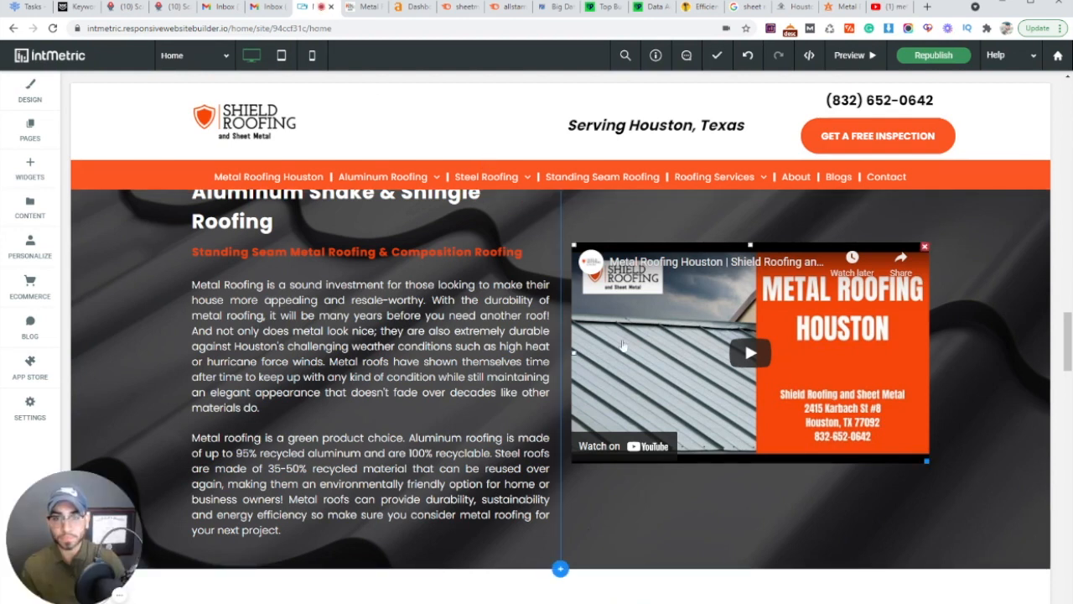
{"action": "left_click", "coordinate": [760, 359]}
{"action": "left_click", "coordinate": [754, 359]}
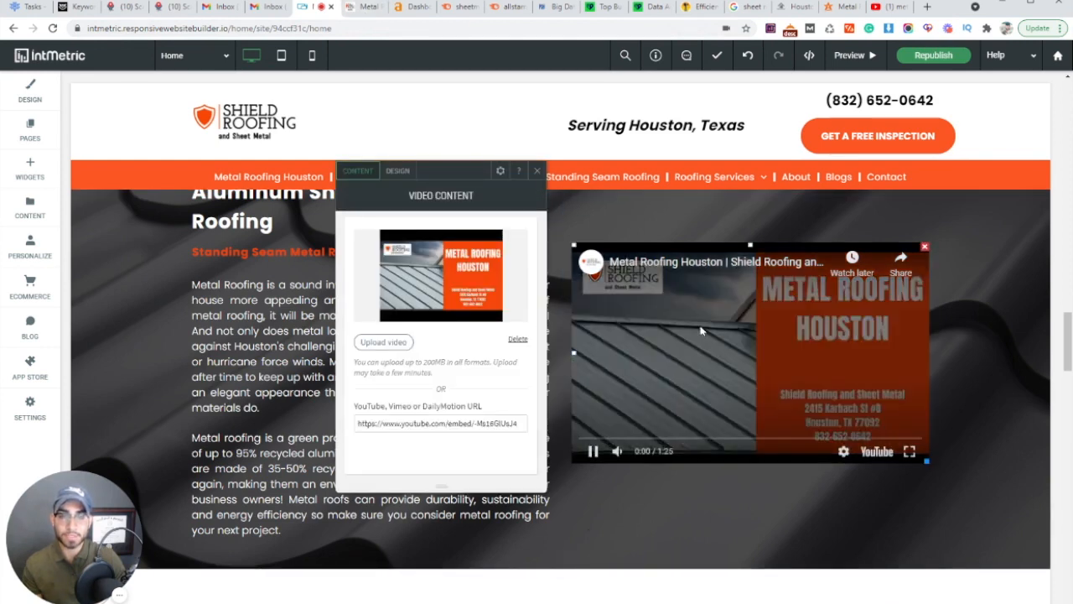
{"action": "left_click", "coordinate": [538, 173]}
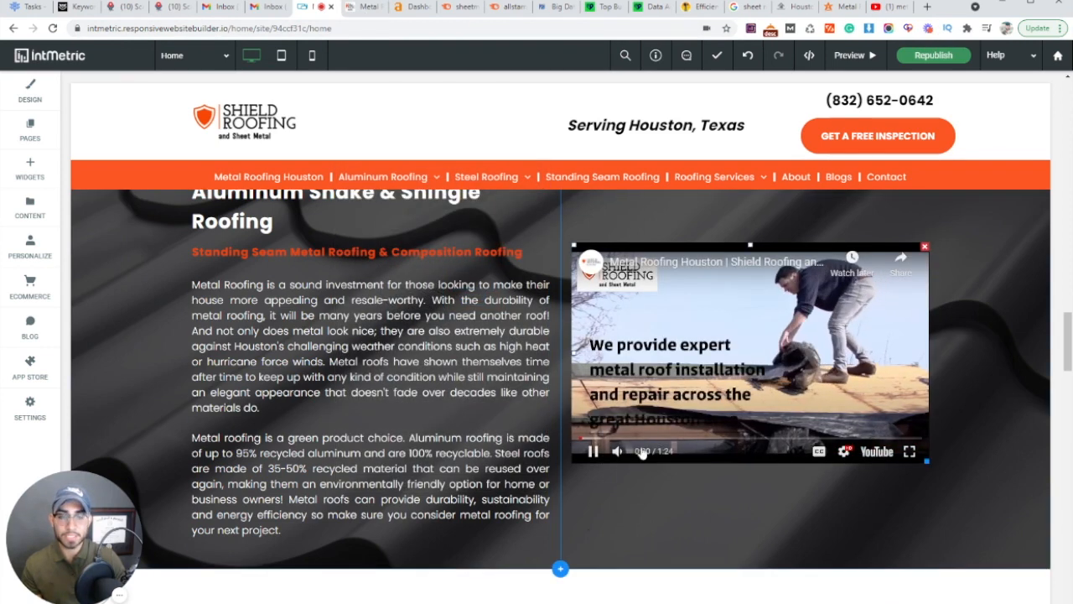
{"action": "left_click", "coordinate": [620, 452]}
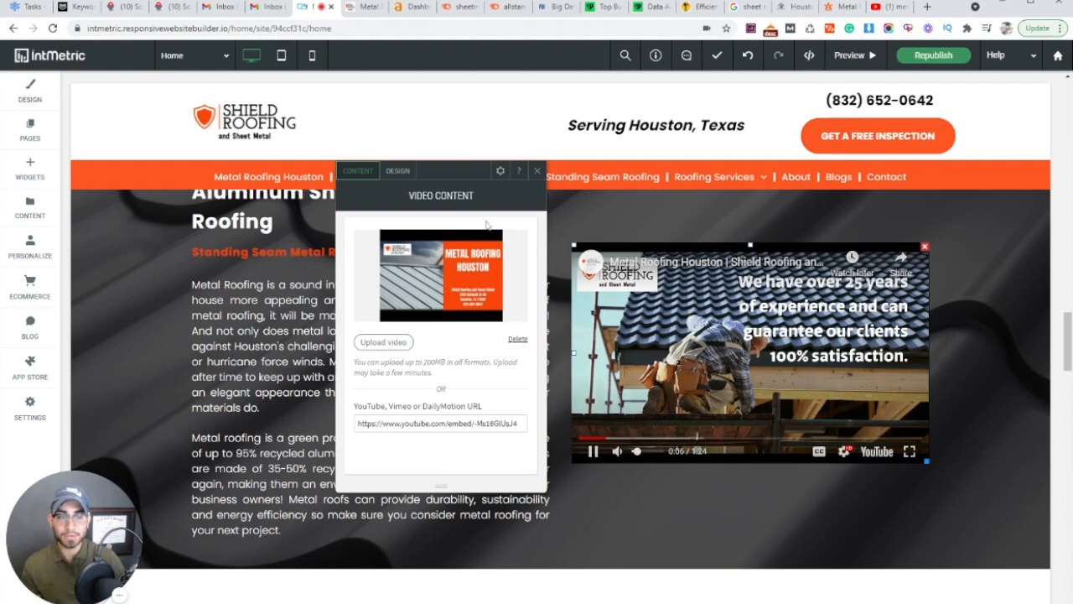
{"action": "left_click", "coordinate": [537, 171]}
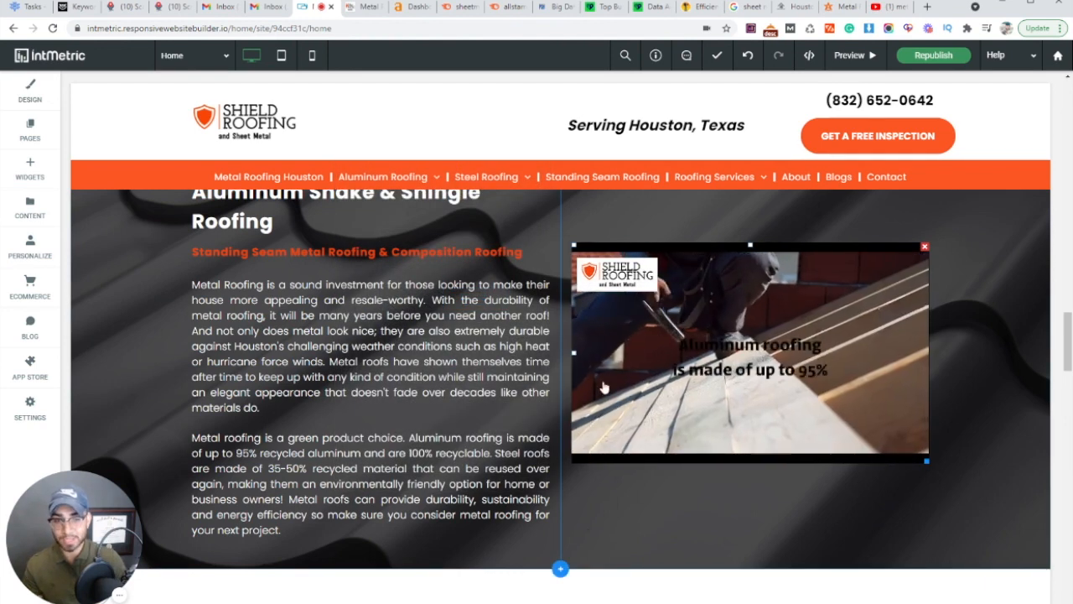
Step: Pause the embedded video and close the video content settings
{"action": "left_click", "coordinate": [604, 388]}
{"action": "left_click", "coordinate": [537, 171]}
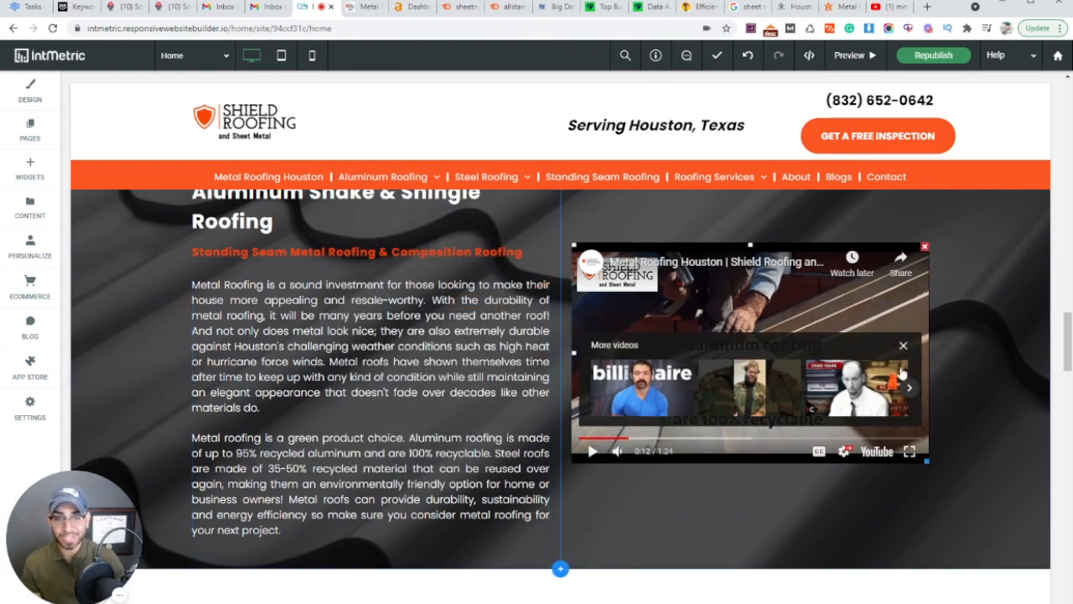
{"action": "left_click", "coordinate": [901, 347]}
{"action": "left_click", "coordinate": [537, 173]}
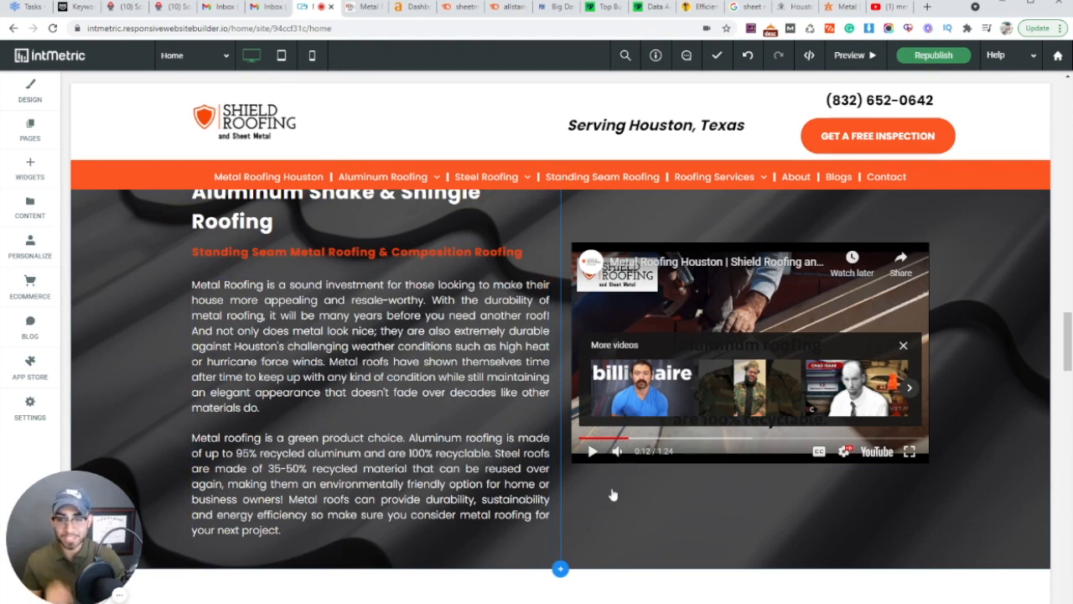
Step: View the Home page's sheet metal roofing section, then switch to the live website and open its Blogs page
{"action": "scroll", "coordinate": [612, 494], "scroll_direction": "down", "scroll_amount": 4}
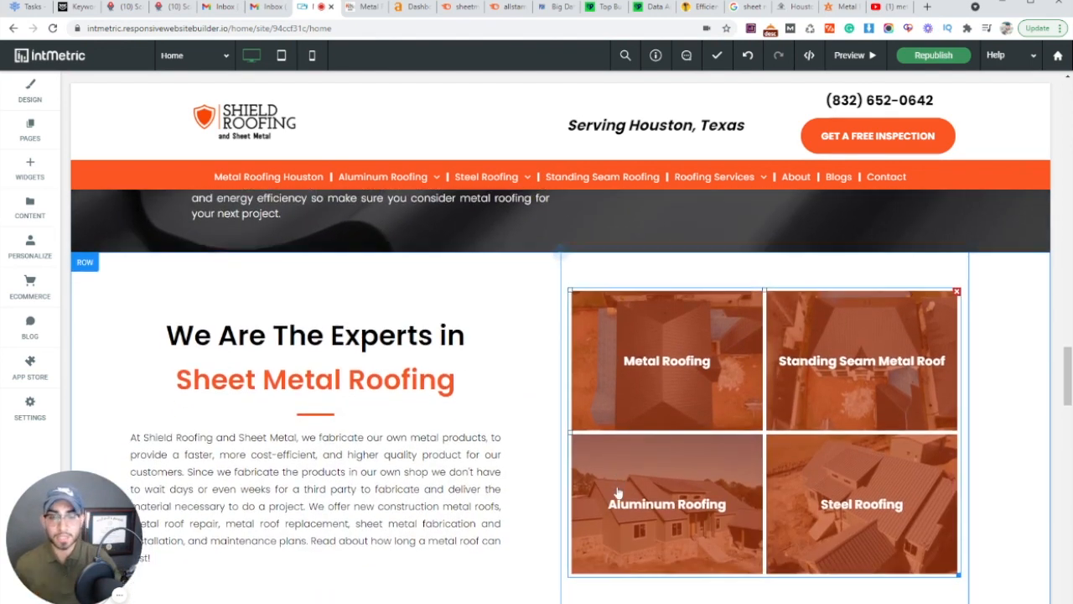
{"action": "scroll", "coordinate": [617, 492], "scroll_direction": "down", "scroll_amount": 2}
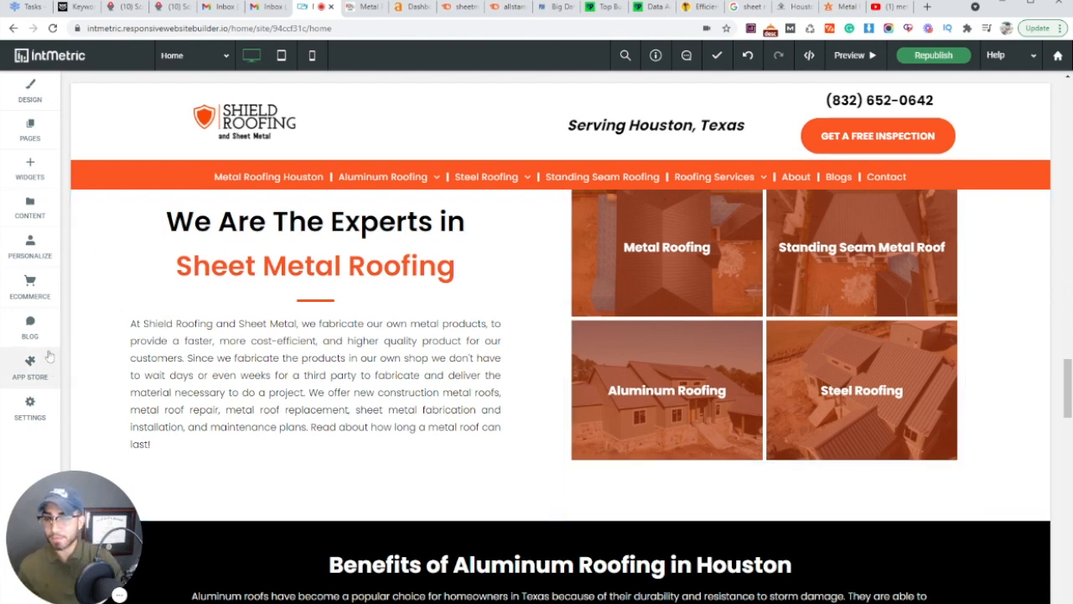
{"action": "left_click", "coordinate": [362, 7]}
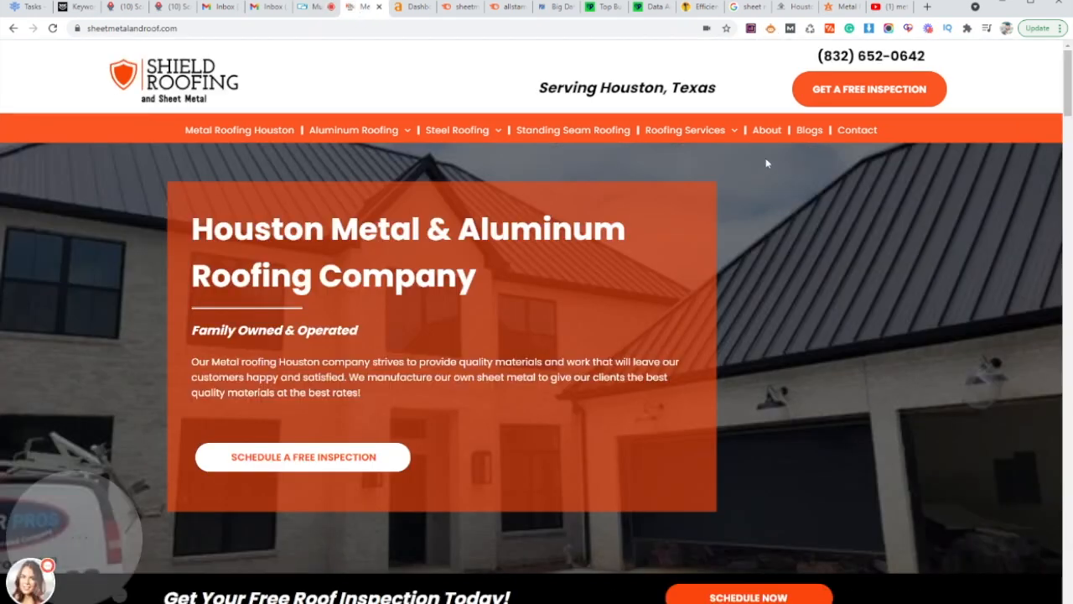
{"action": "left_click", "coordinate": [810, 132]}
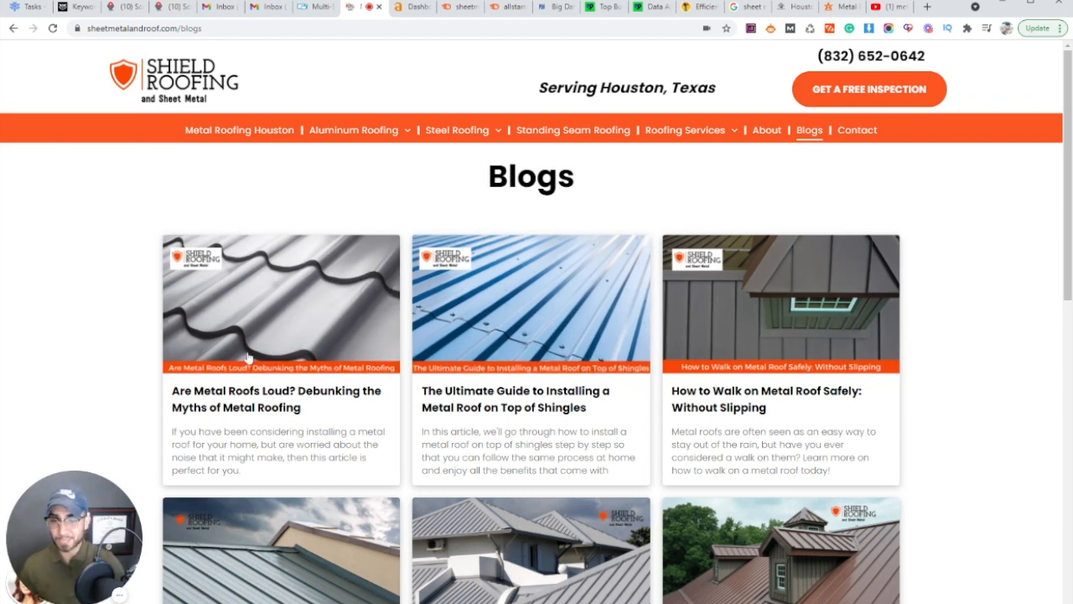
Step: Look through the blog post titles and cover images on the Blogs page
{"action": "scroll", "coordinate": [98, 340], "scroll_direction": "down", "scroll_amount": 2}
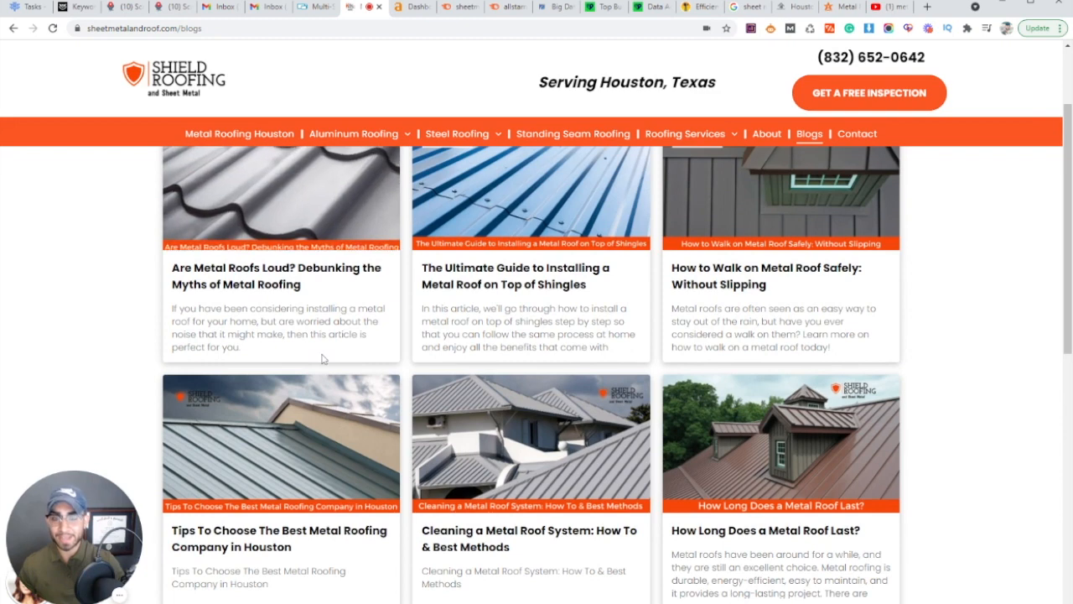
{"action": "scroll", "coordinate": [101, 361], "scroll_direction": "up", "scroll_amount": 2}
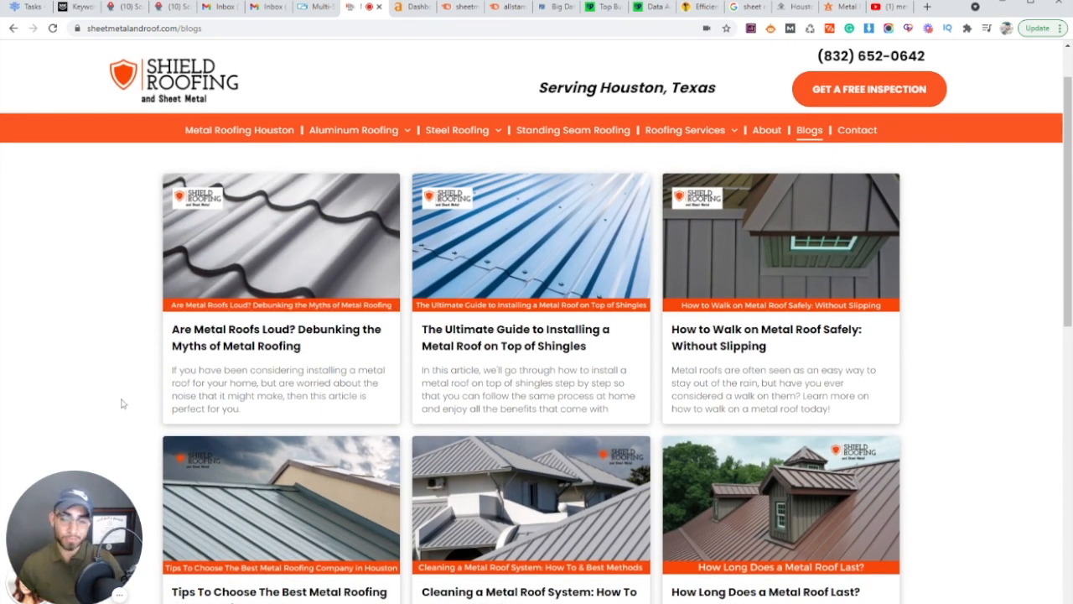
{"action": "scroll", "coordinate": [122, 402], "scroll_direction": "up", "scroll_amount": 1}
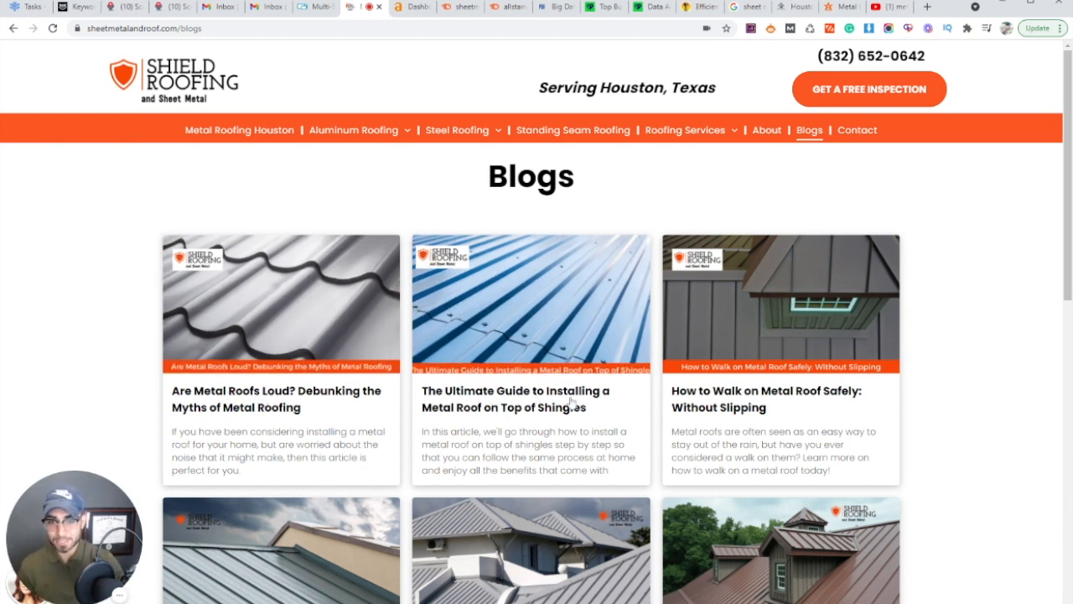
{"action": "scroll", "coordinate": [502, 409], "scroll_direction": "down", "scroll_amount": 1}
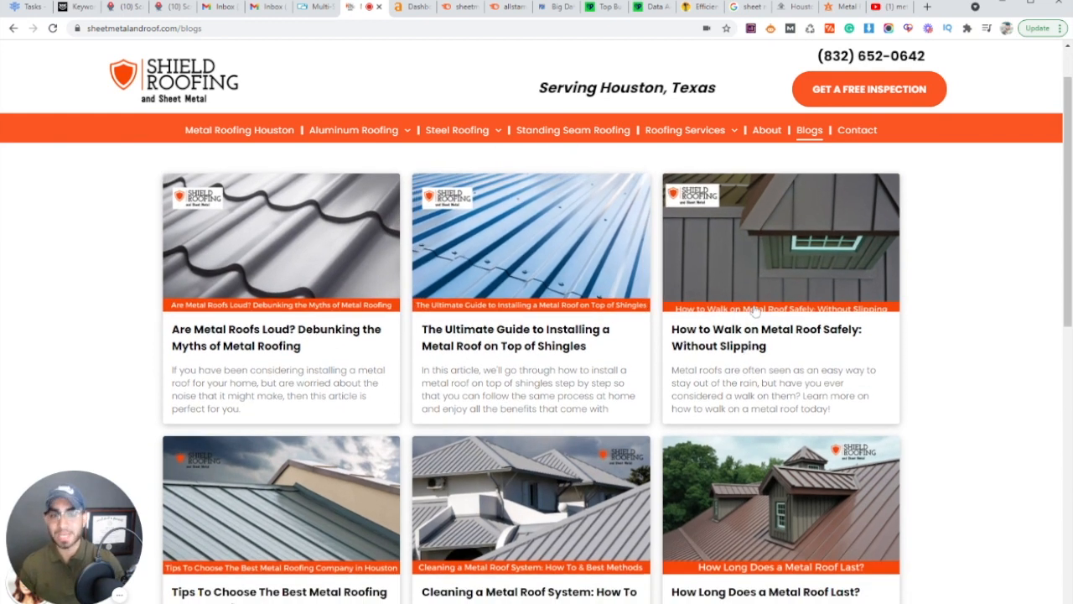
{"action": "scroll", "coordinate": [755, 310], "scroll_direction": "down", "scroll_amount": 2}
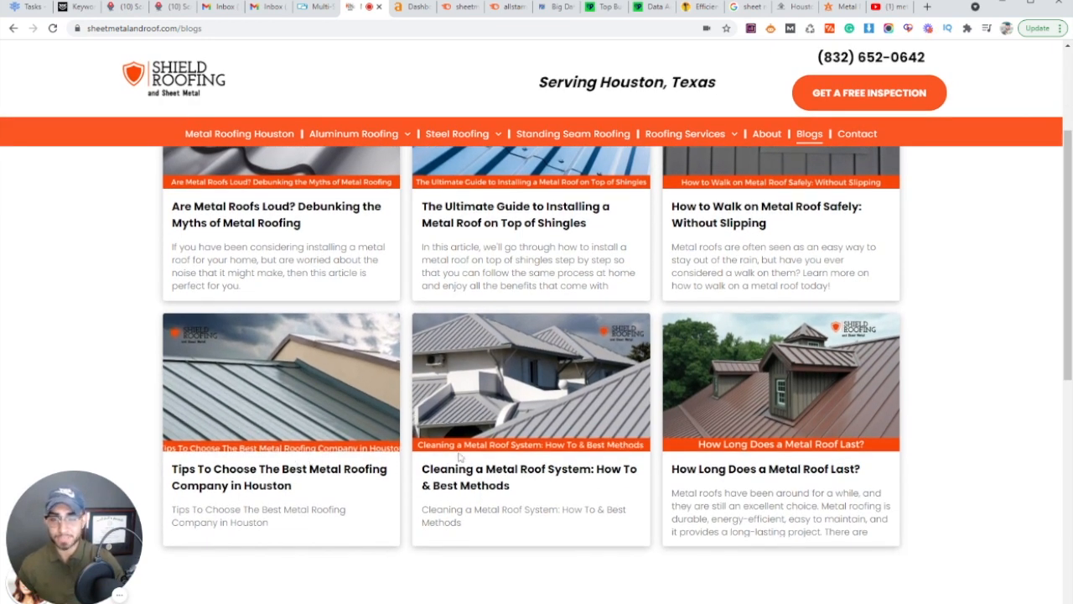
{"action": "scroll", "coordinate": [750, 379], "scroll_direction": "up", "scroll_amount": 1}
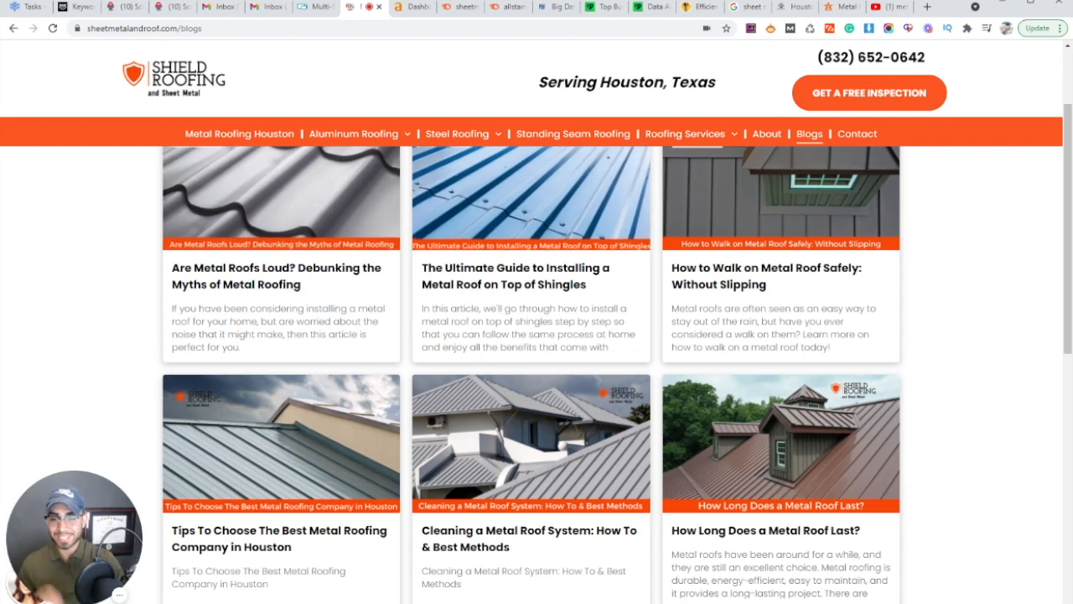
{"action": "scroll", "coordinate": [299, 436], "scroll_direction": "up", "scroll_amount": 1}
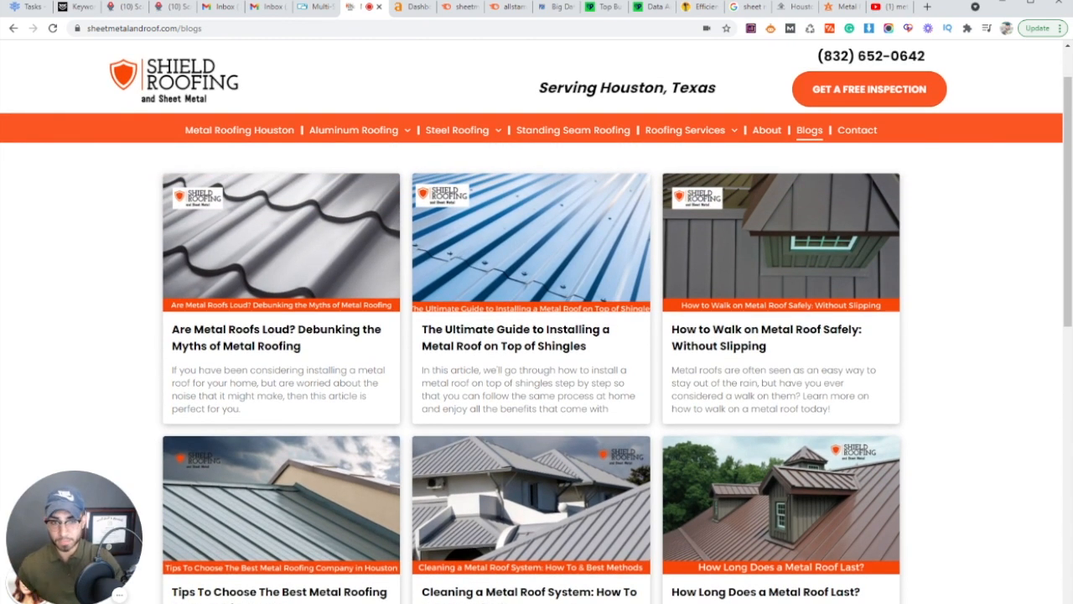
{"action": "scroll", "coordinate": [477, 360], "scroll_direction": "up", "scroll_amount": 1}
Step: Open the guide to installing a metal roof on top of shingles and examine its headings, internal links and step-by-step sections
{"action": "left_click", "coordinate": [482, 342]}
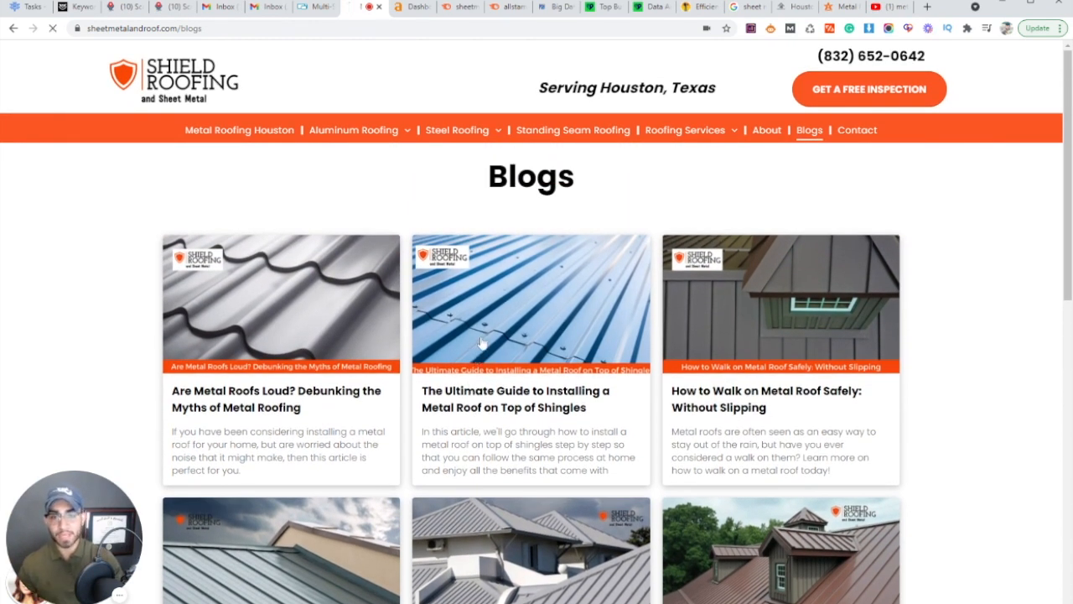
{"action": "scroll", "coordinate": [482, 340], "scroll_direction": "down", "scroll_amount": 3}
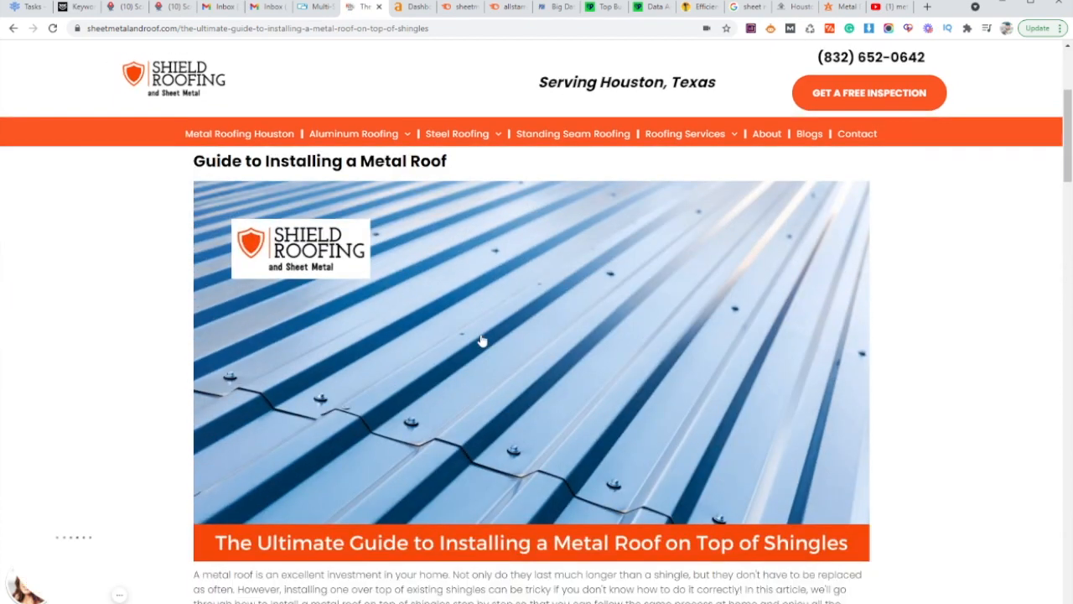
{"action": "scroll", "coordinate": [482, 340], "scroll_direction": "down", "scroll_amount": 6}
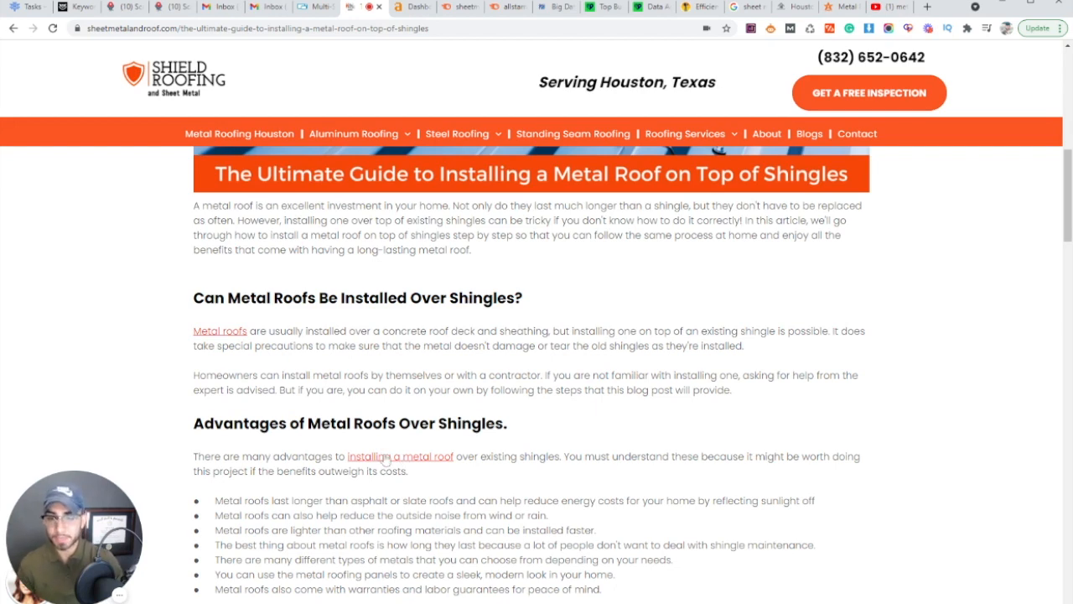
{"action": "scroll", "coordinate": [387, 452], "scroll_direction": "down", "scroll_amount": 4}
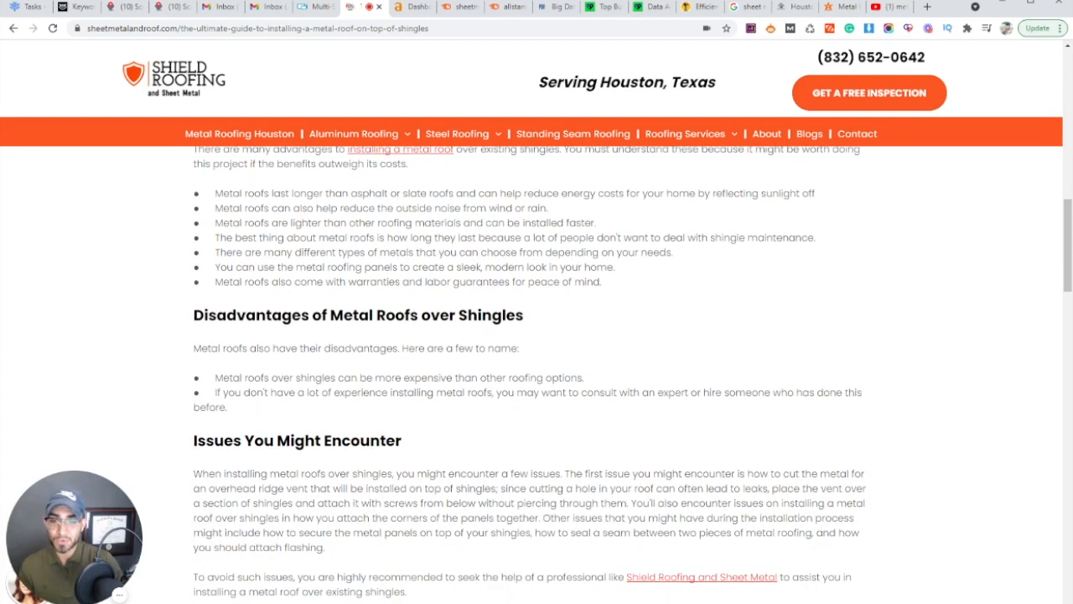
{"action": "scroll", "coordinate": [384, 444], "scroll_direction": "down", "scroll_amount": 3}
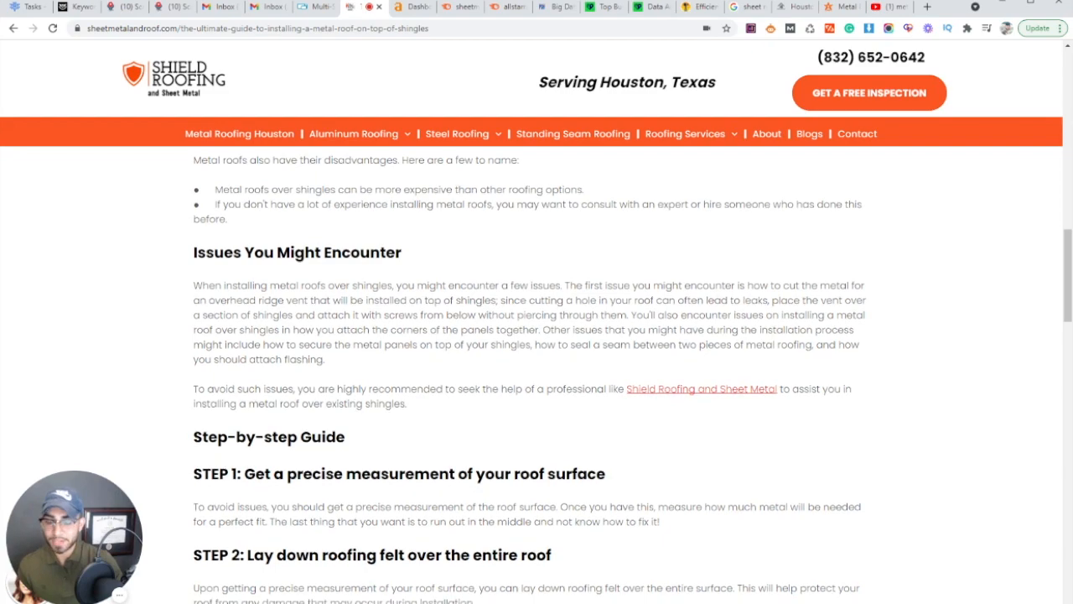
{"action": "scroll", "coordinate": [658, 403], "scroll_direction": "down", "scroll_amount": 3}
{"action": "scroll", "coordinate": [412, 404], "scroll_direction": "down", "scroll_amount": 4}
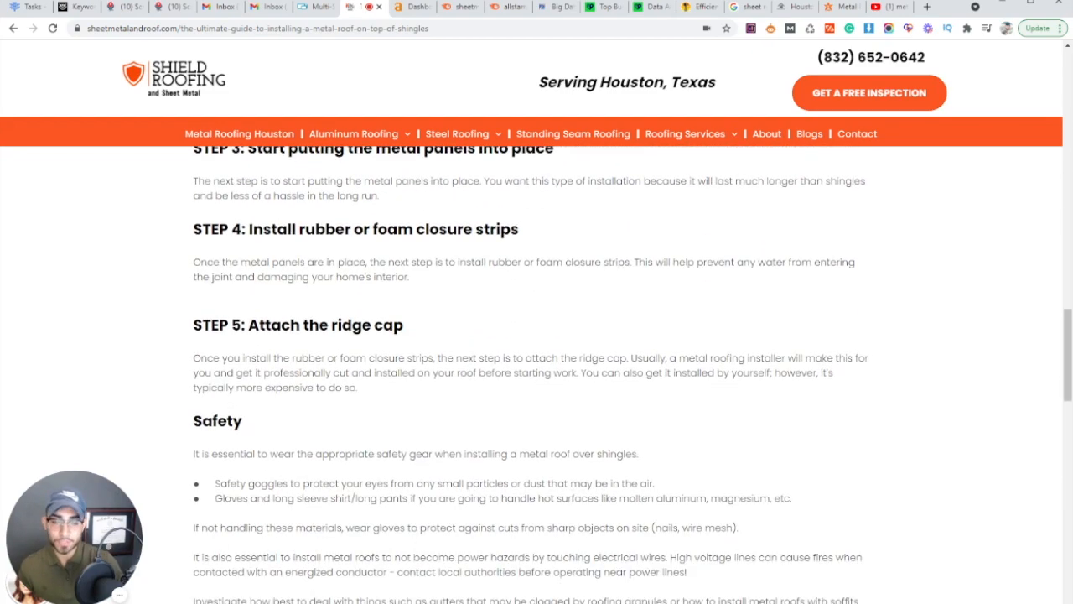
Step: Review the shingles guide back up to its title, then return to the Blogs page
{"action": "scroll", "coordinate": [537, 374], "scroll_direction": "up", "scroll_amount": 20}
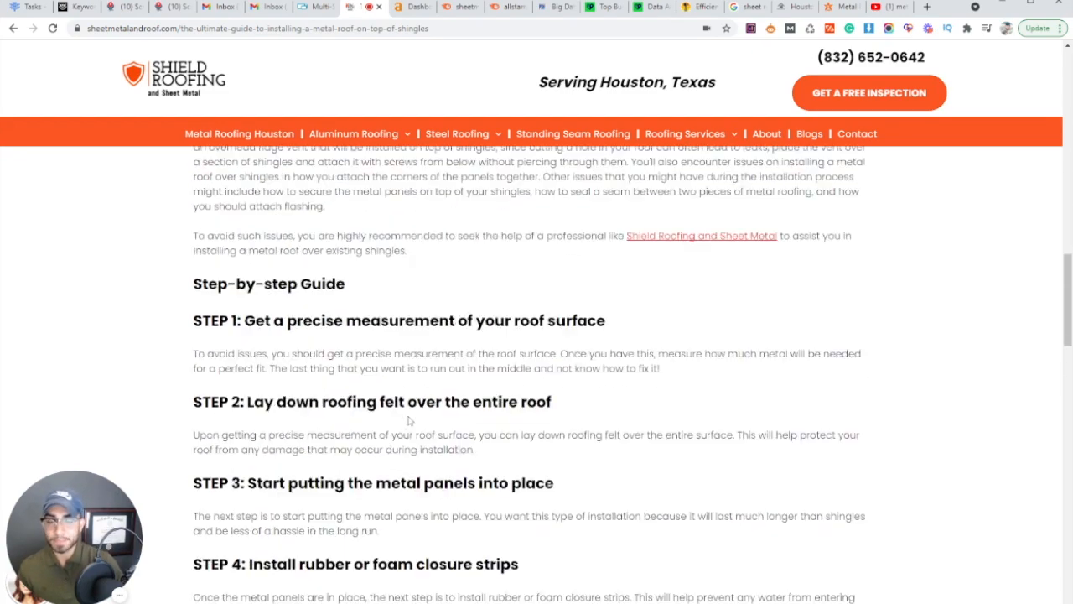
{"action": "scroll", "coordinate": [418, 268], "scroll_direction": "up", "scroll_amount": 3}
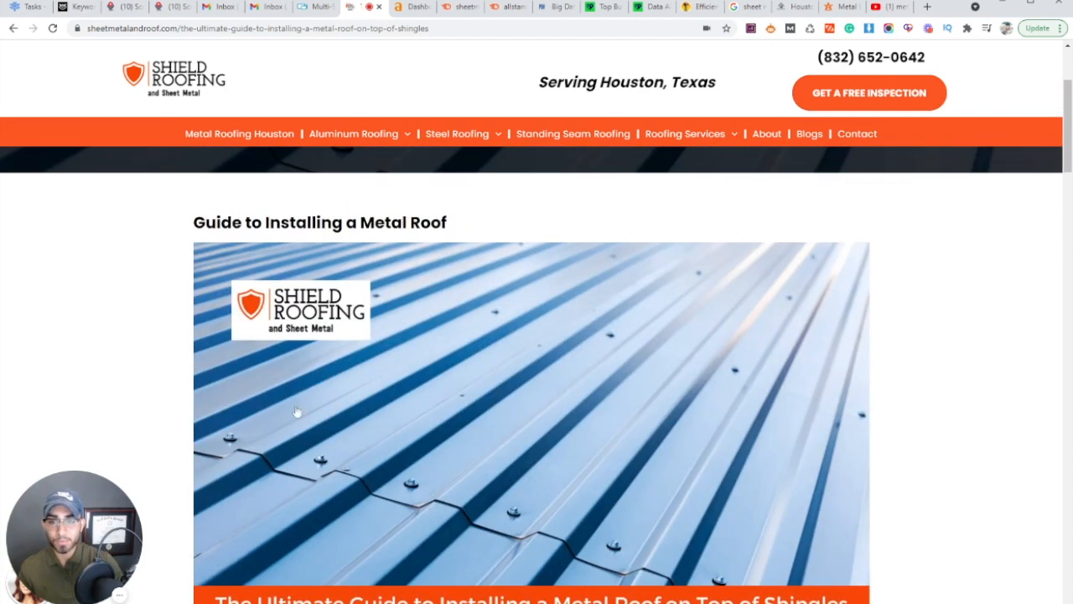
{"action": "scroll", "coordinate": [714, 242], "scroll_direction": "up", "scroll_amount": 2}
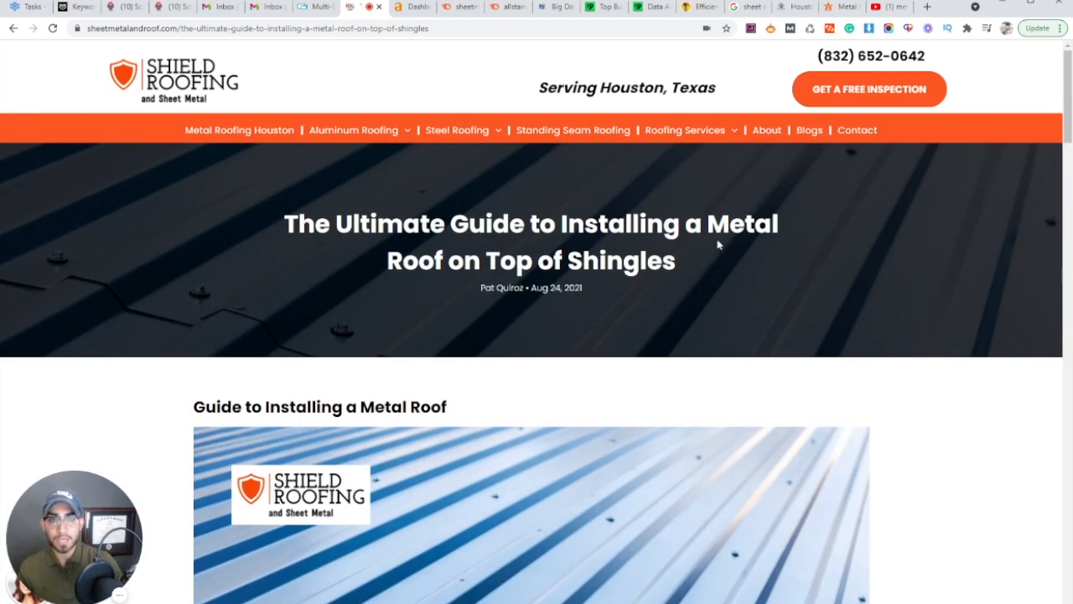
{"action": "left_click", "coordinate": [808, 131]}
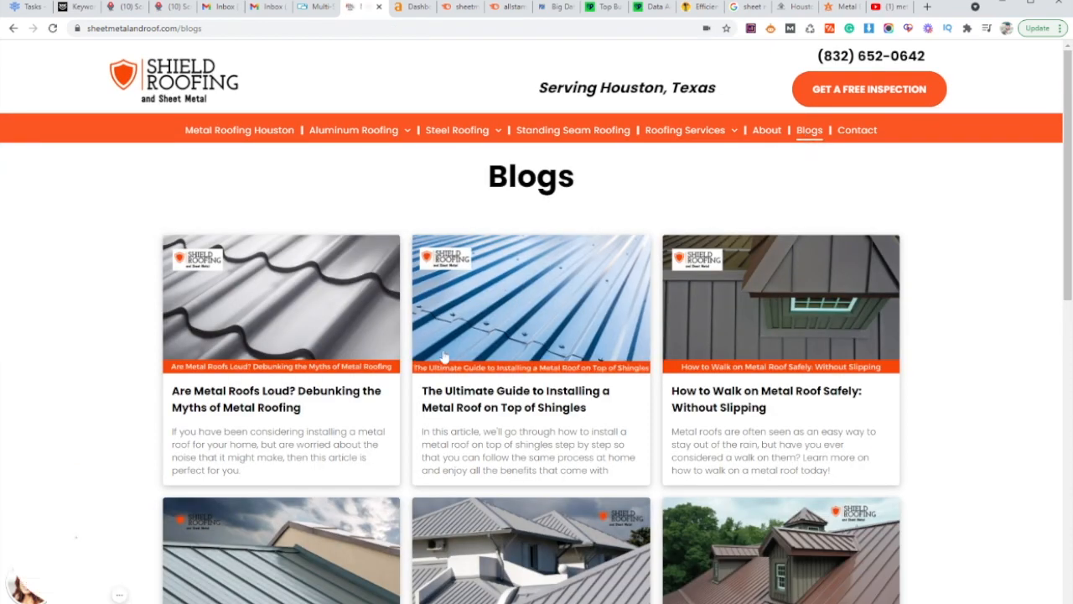
{"action": "scroll", "coordinate": [112, 367], "scroll_direction": "down", "scroll_amount": 1}
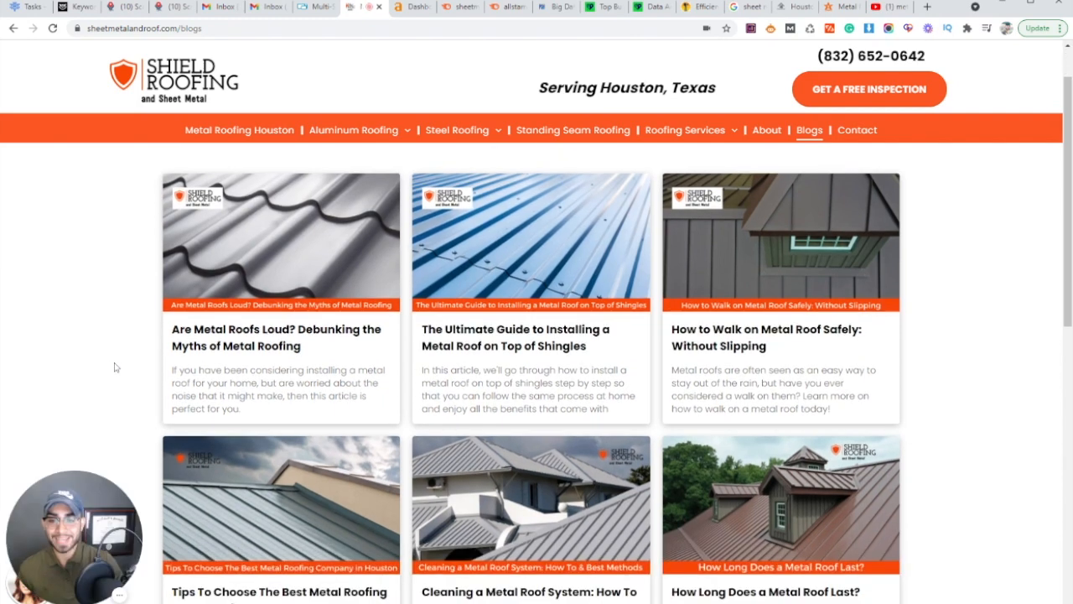
Step: Switch to Semrush and look up the keyword "metal roofing"
{"action": "left_click", "coordinate": [510, 9]}
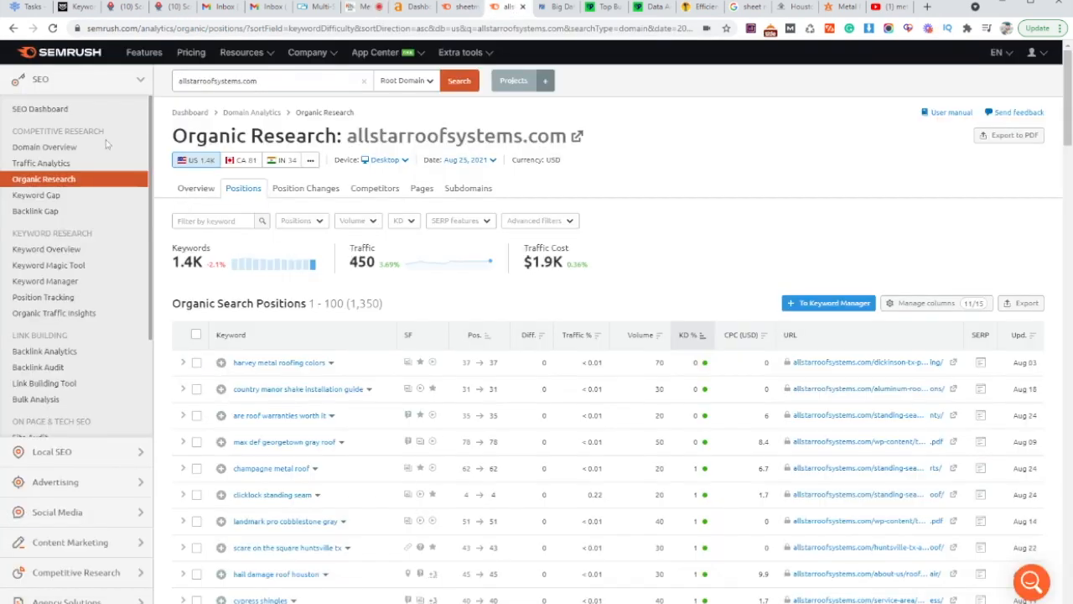
{"action": "left_click", "coordinate": [282, 81]}
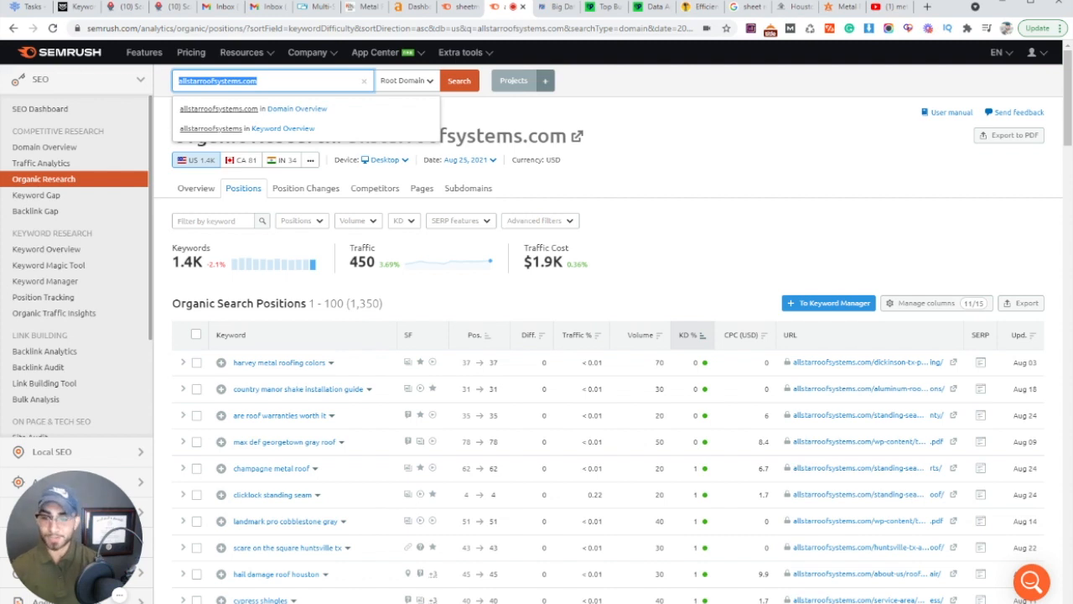
{"action": "type", "text": "metal ro"}
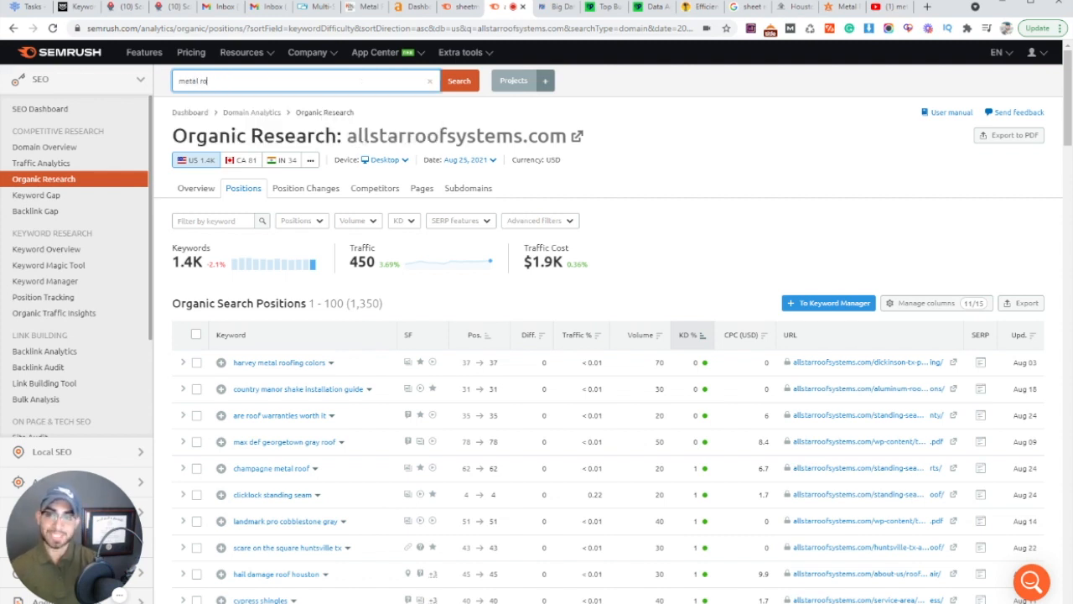
{"action": "type", "text": "ofing"}
{"action": "key", "text": "Return"}
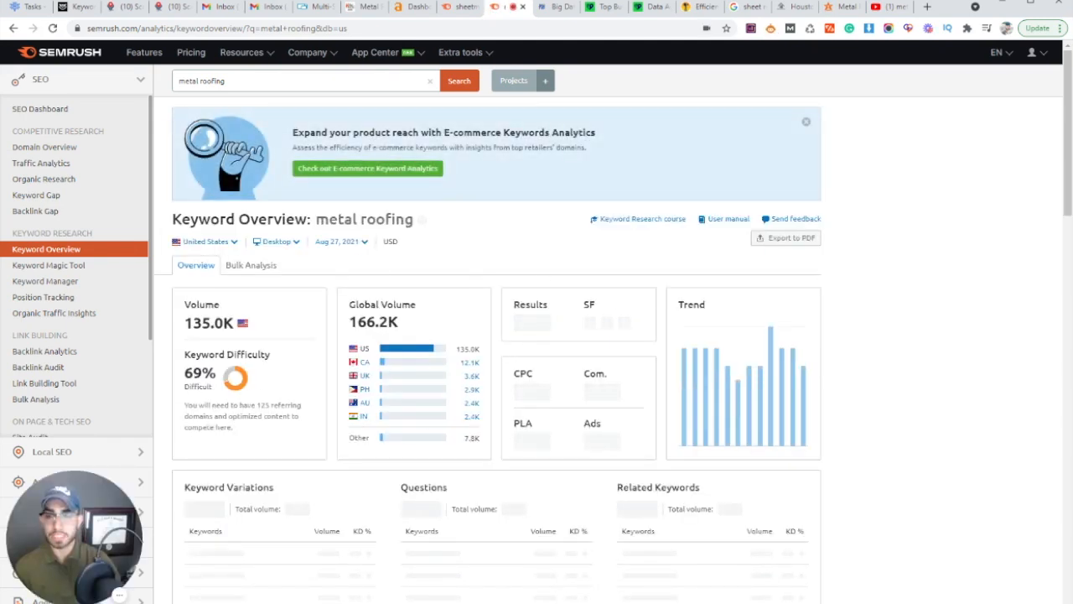
Step: Examine the keyword variations and the question keywords for metal roofing in the keyword overview
{"action": "scroll", "coordinate": [365, 352], "scroll_direction": "down", "scroll_amount": 3}
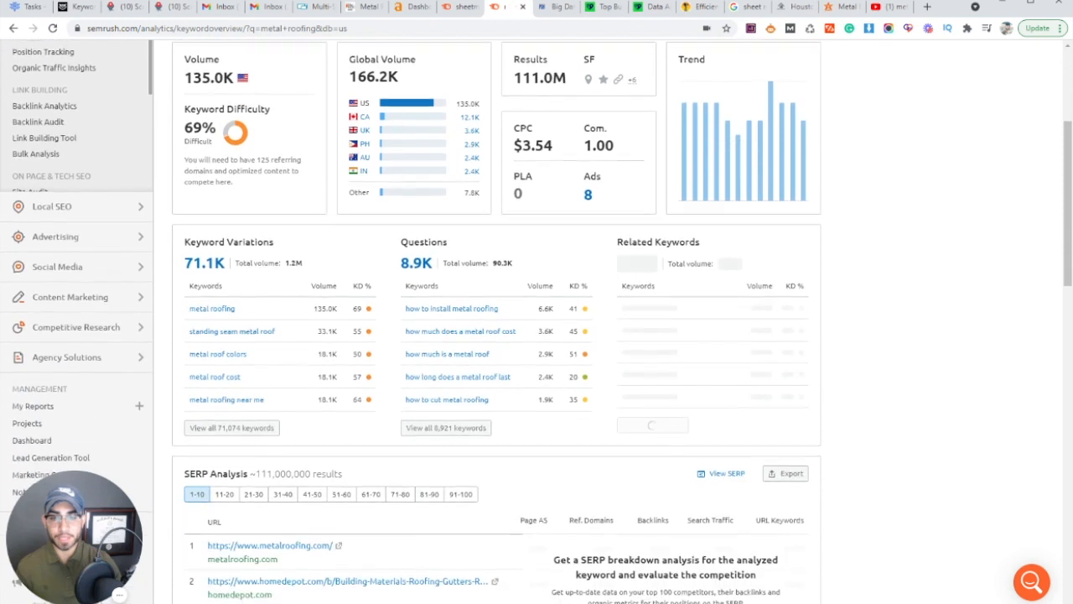
{"action": "mouse_move", "coordinate": [400, 241]}
{"action": "left_mouse_down"}
{"action": "mouse_move", "coordinate": [458, 248]}
{"action": "mouse_move", "coordinate": [398, 250]}
{"action": "mouse_move", "coordinate": [409, 247]}
{"action": "left_mouse_up"}
{"action": "left_click", "coordinate": [400, 245]}
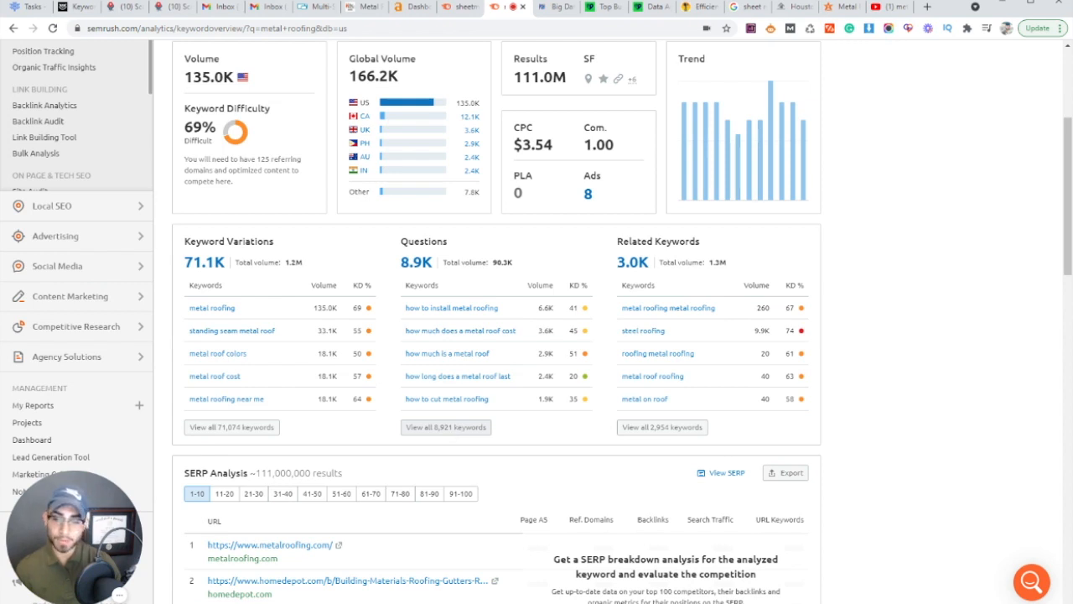
Step: Open the full list of metal roofing question keywords in the Keyword Magic Tool and sort it by ascending keyword difficulty
{"action": "left_click", "coordinate": [459, 430]}
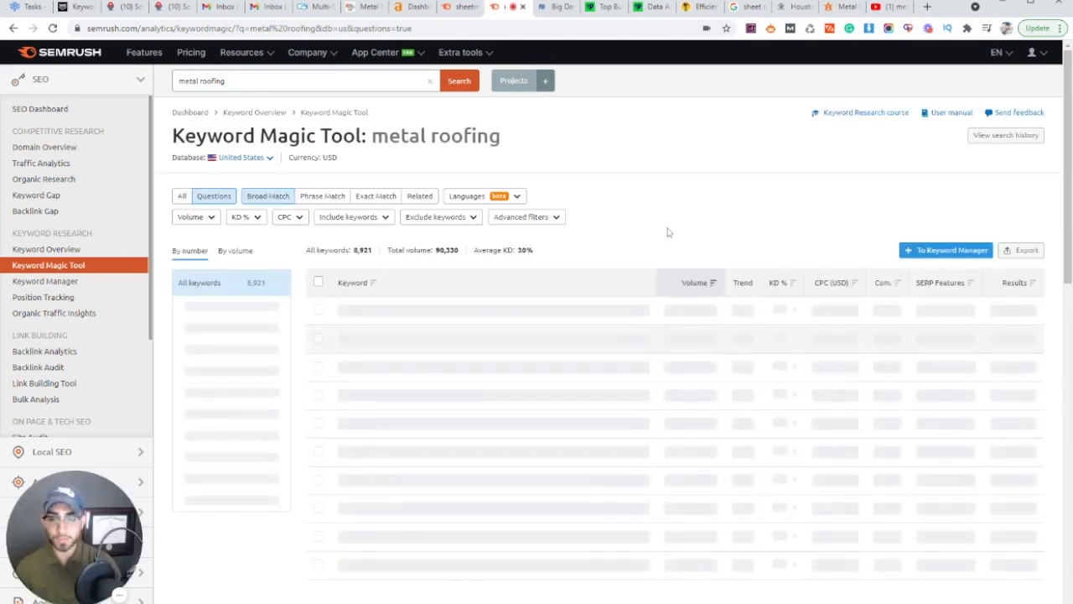
{"action": "scroll", "coordinate": [576, 313], "scroll_direction": "down", "scroll_amount": 2}
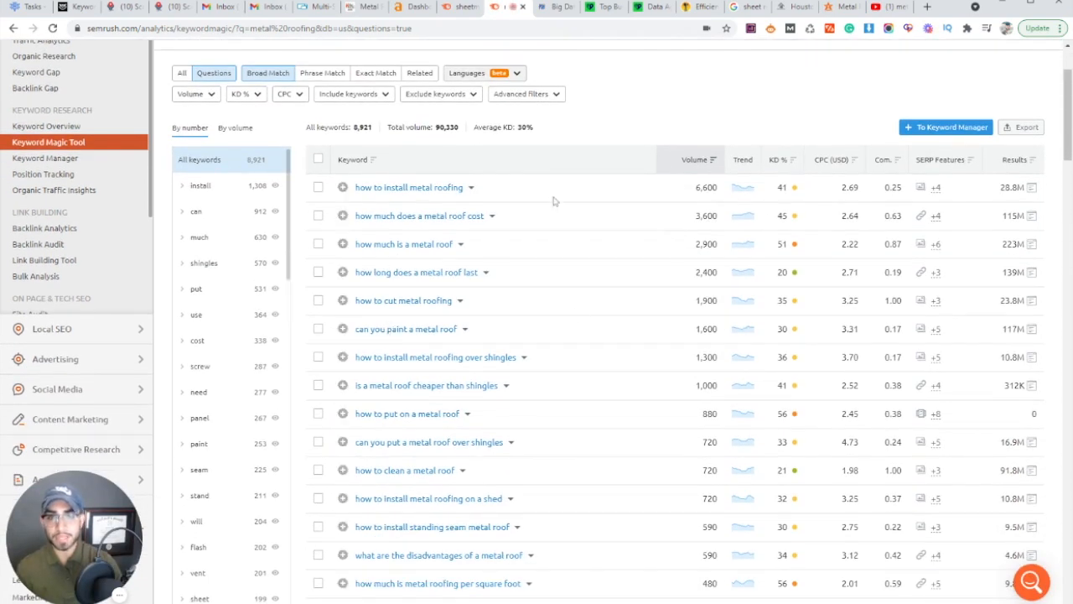
{"action": "scroll", "coordinate": [572, 295], "scroll_direction": "up", "scroll_amount": 1}
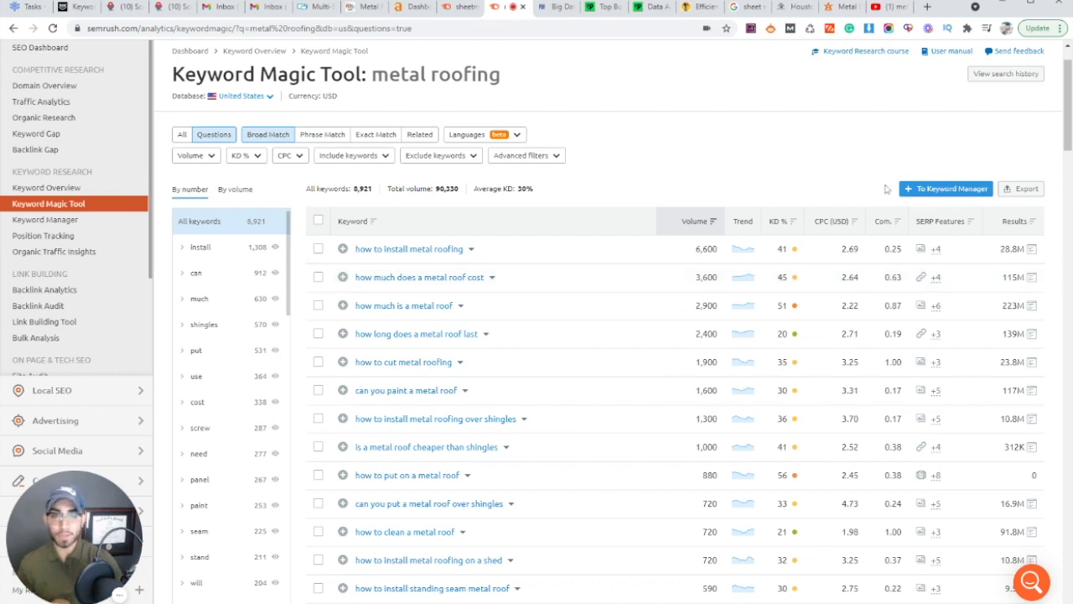
{"action": "mouse_move", "coordinate": [778, 228]}
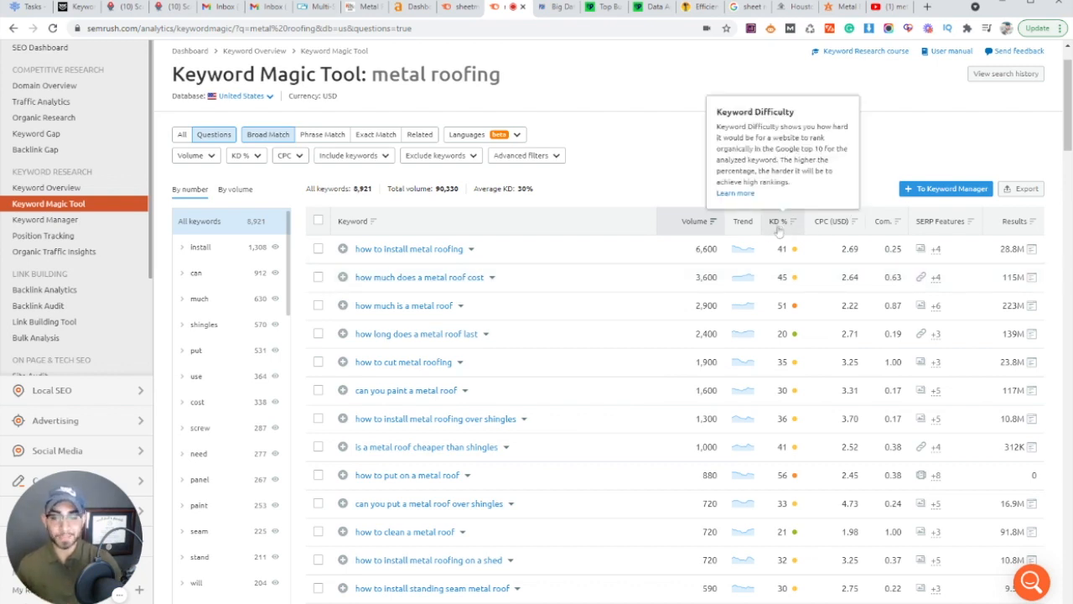
{"action": "left_click", "coordinate": [779, 229]}
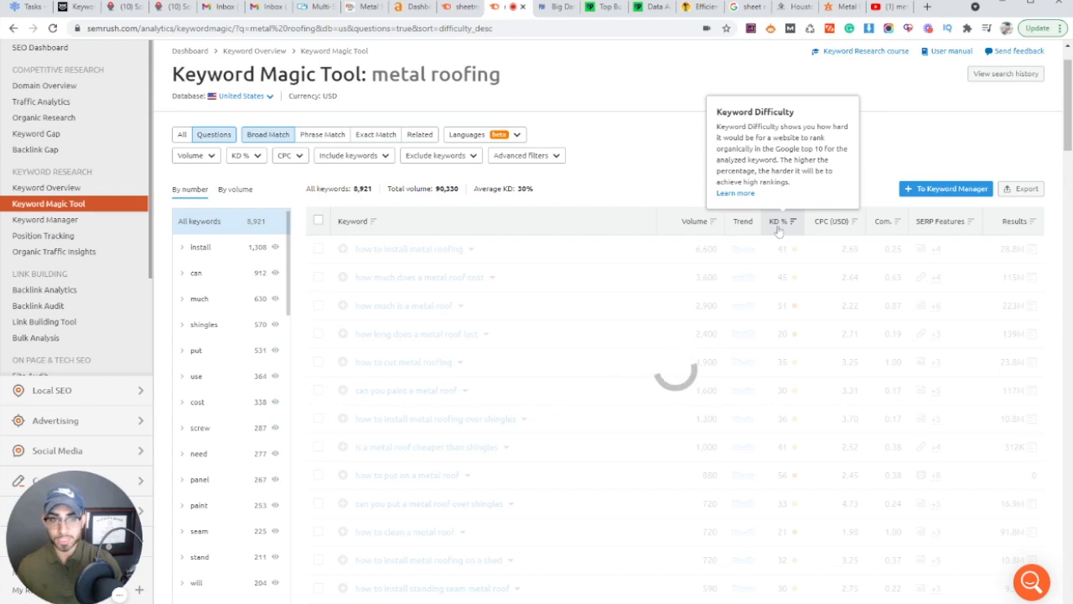
{"action": "scroll", "coordinate": [779, 230], "scroll_direction": "up", "scroll_amount": 1}
{"action": "left_click", "coordinate": [782, 285]}
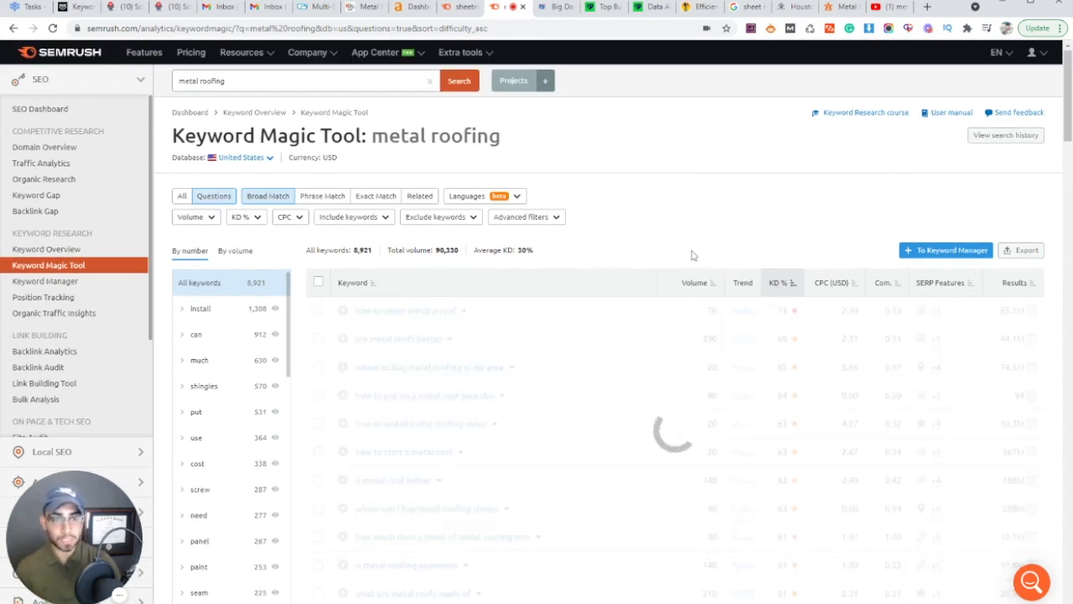
Step: Examine the lowest-difficulty metal roofing questions for blog topics, comparing their volume and difficulty
{"action": "scroll", "coordinate": [622, 273], "scroll_direction": "down", "scroll_amount": 3}
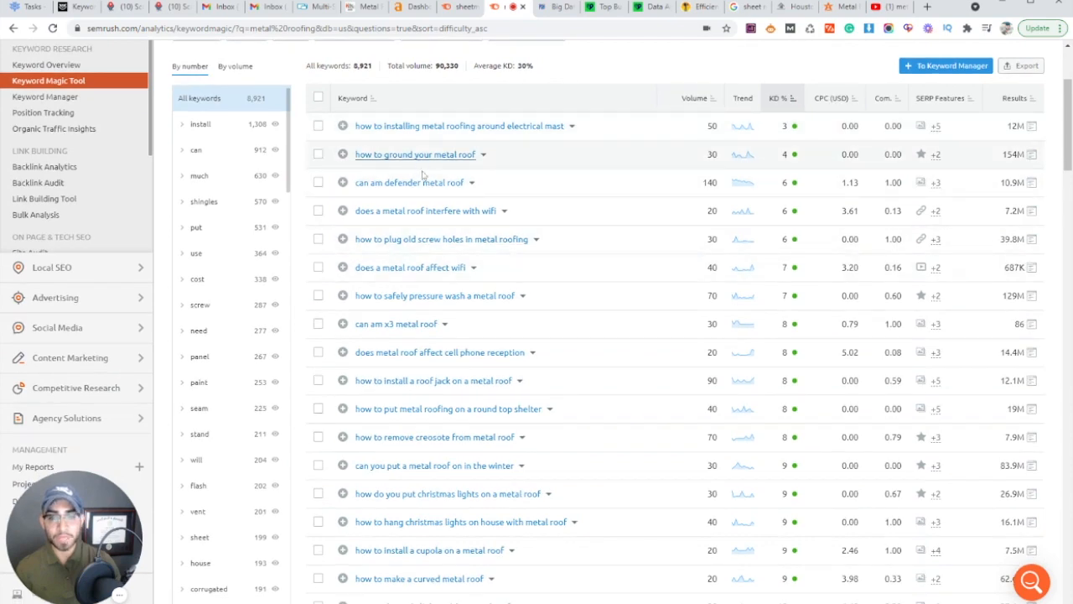
{"action": "scroll", "coordinate": [423, 173], "scroll_direction": "down", "scroll_amount": 5}
{"action": "scroll", "coordinate": [423, 176], "scroll_direction": "down", "scroll_amount": 4}
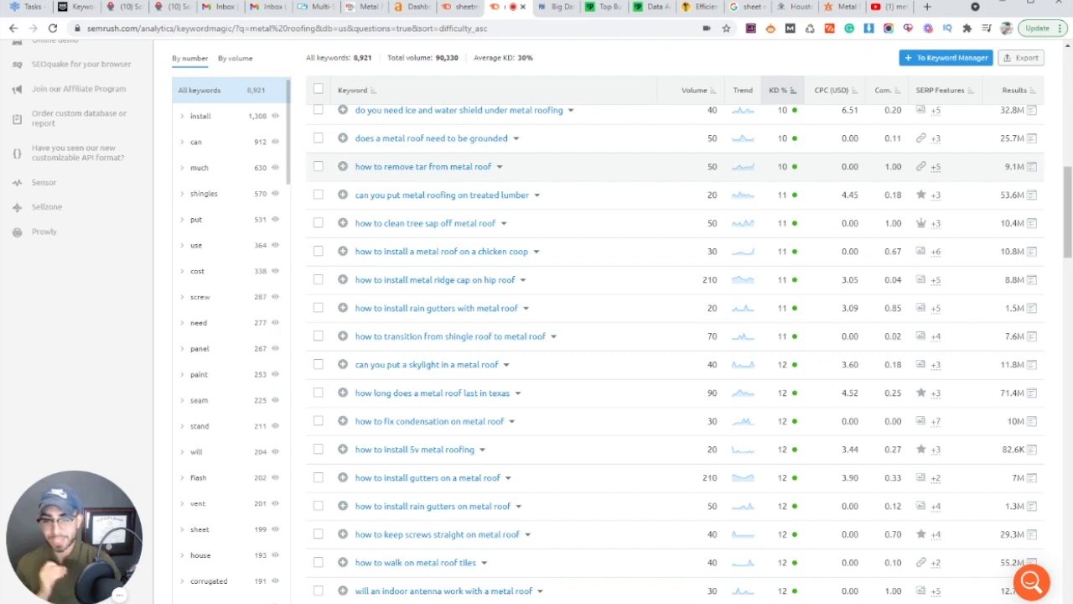
{"action": "scroll", "coordinate": [428, 180], "scroll_direction": "down", "scroll_amount": 1}
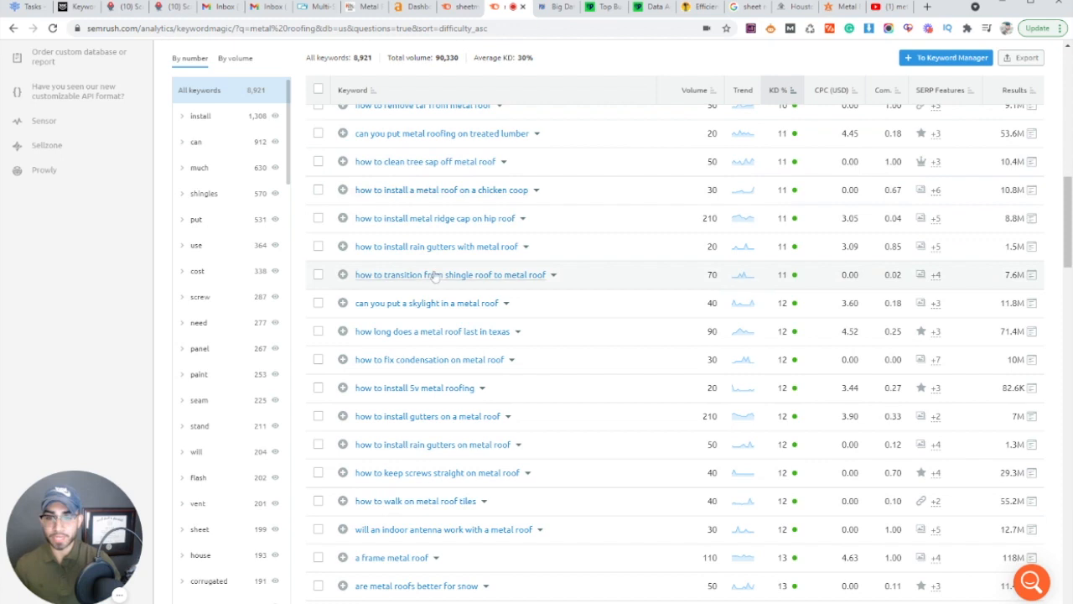
{"action": "scroll", "coordinate": [434, 276], "scroll_direction": "down", "scroll_amount": 2}
{"action": "scroll", "coordinate": [434, 277], "scroll_direction": "down", "scroll_amount": 1}
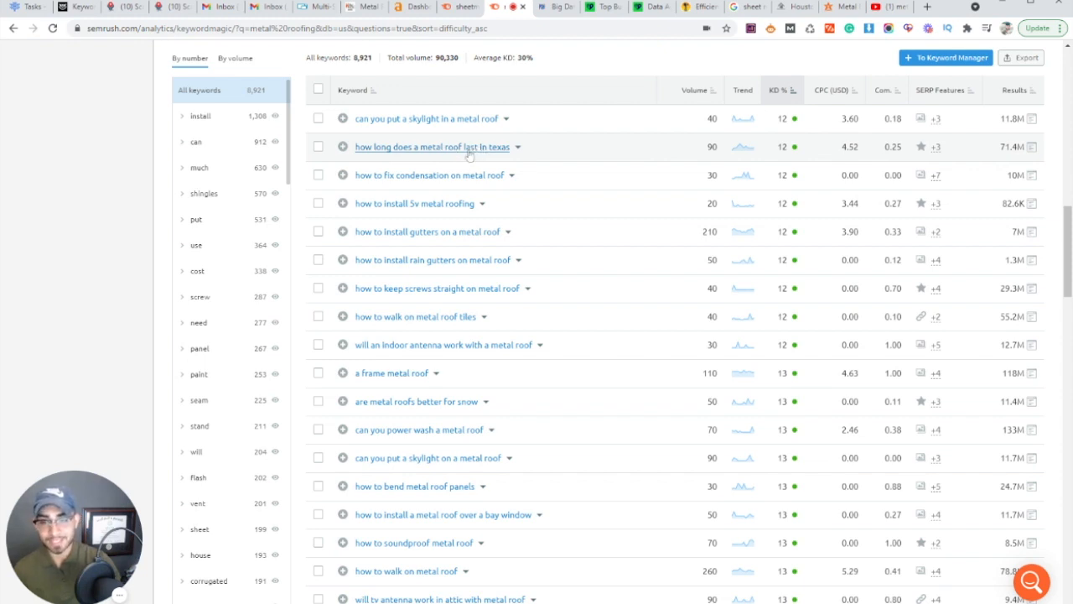
{"action": "scroll", "coordinate": [466, 156], "scroll_direction": "down", "scroll_amount": 4}
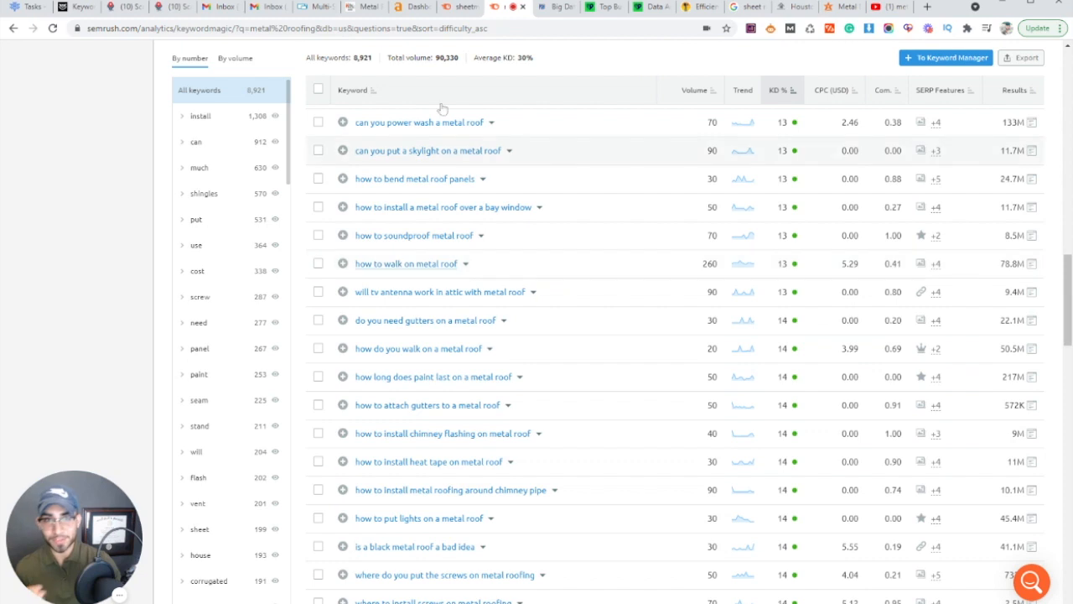
Step: Compare the roofing site's blog topics with the keyword "how to walk on metal roof", highlight its volume, and return to the list's start
{"action": "left_click", "coordinate": [365, 7]}
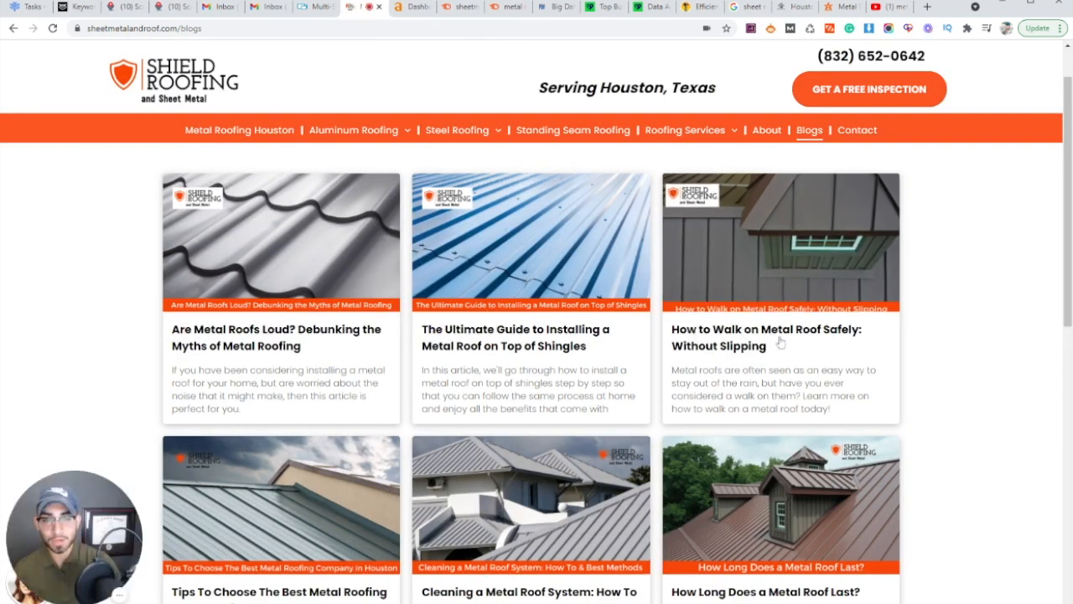
{"action": "left_click", "coordinate": [508, 6]}
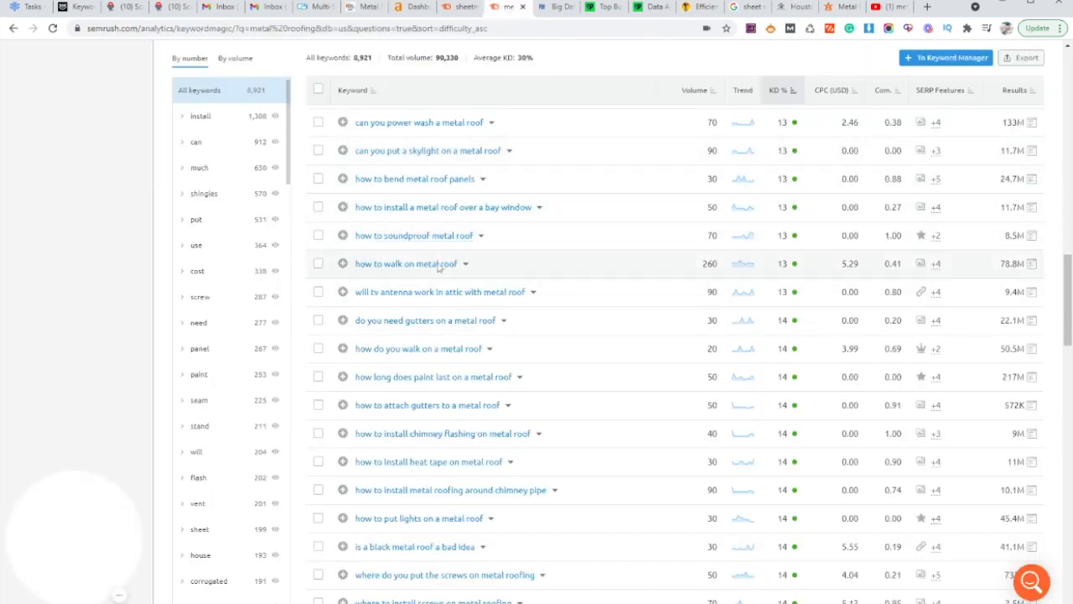
{"action": "double_click", "coordinate": [723, 265]}
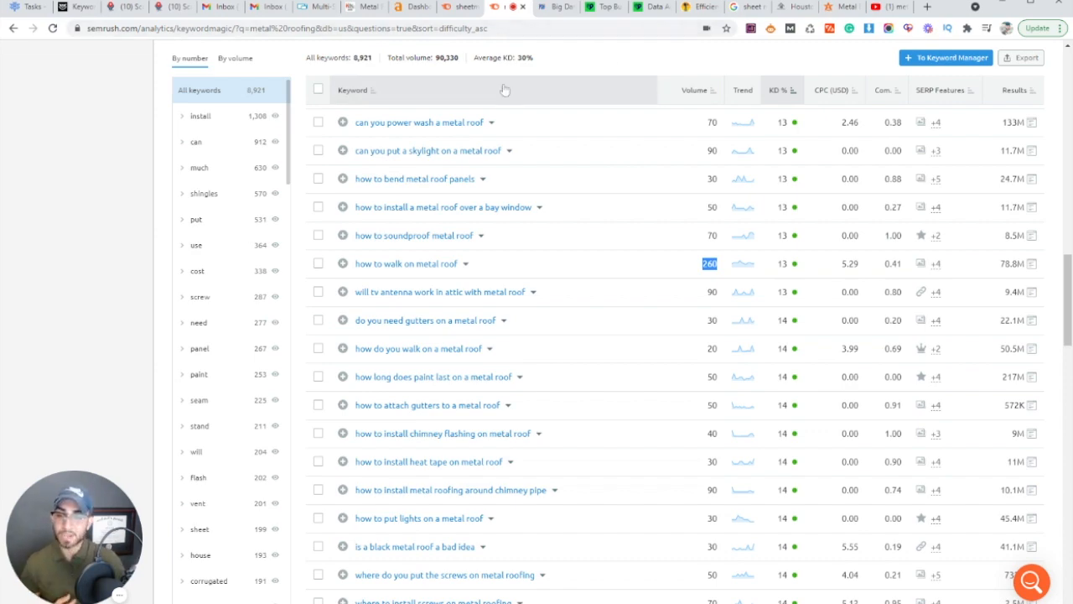
{"action": "scroll", "coordinate": [526, 285], "scroll_direction": "up", "scroll_amount": 10}
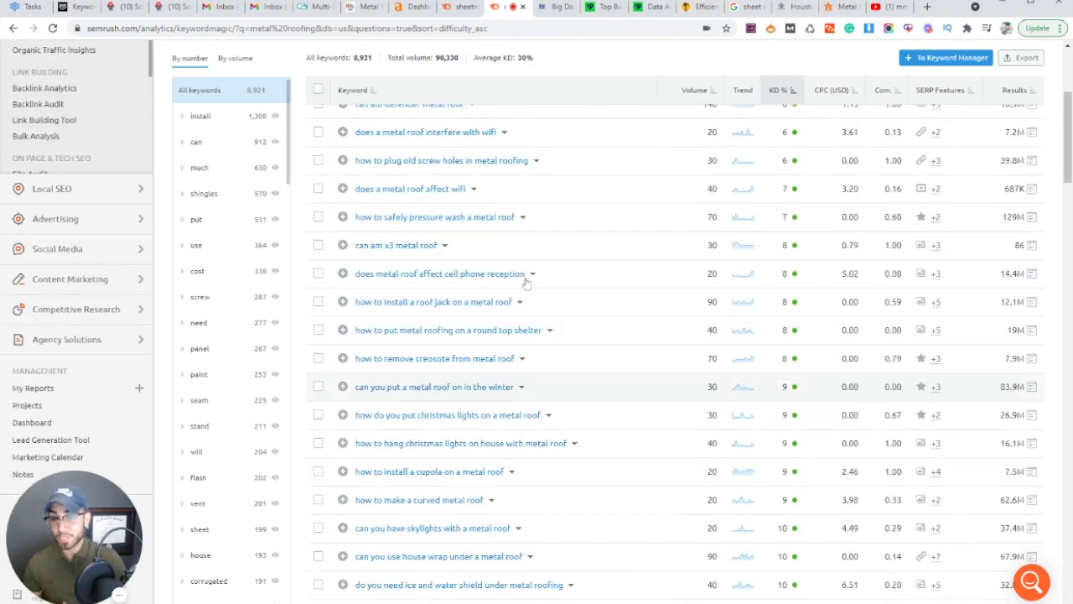
{"action": "scroll", "coordinate": [527, 285], "scroll_direction": "up", "scroll_amount": 5}
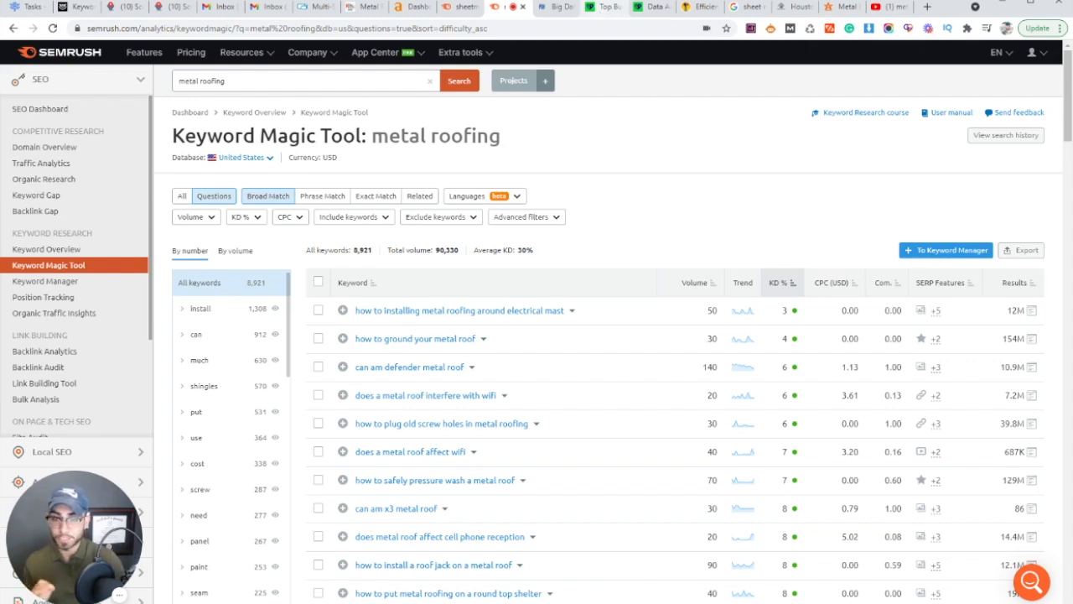
Step: Switch to BrightLocal's page of top business listings for every industry and examine its introduction and the industry categories in its contents
{"action": "left_click", "coordinate": [604, 9]}
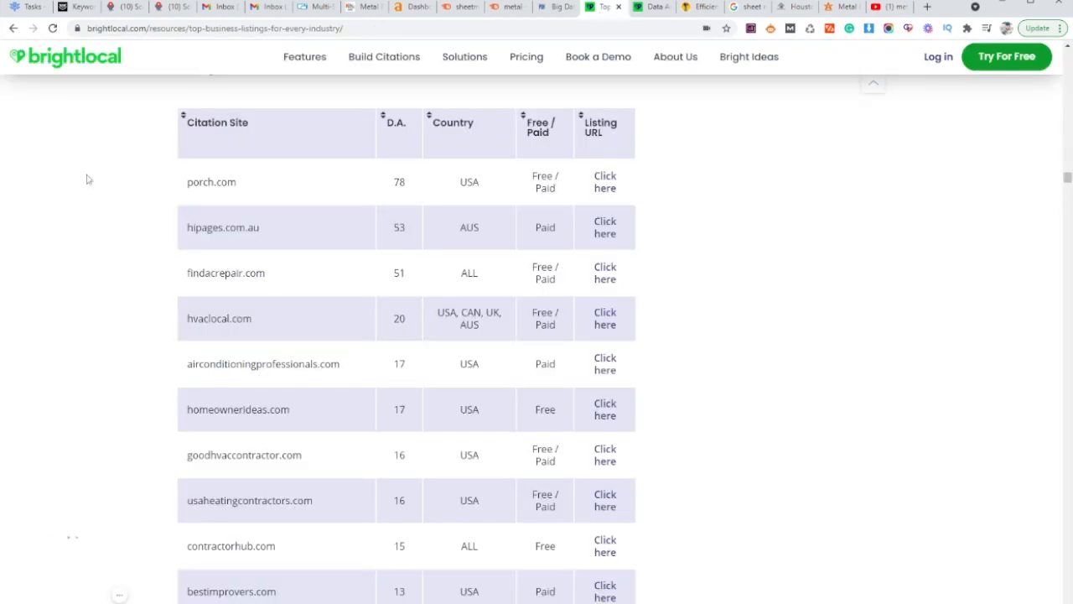
{"action": "left_click_drag", "start_coordinate": [1067, 179], "coordinate": [1064, 65]}
{"action": "scroll", "coordinate": [541, 350], "scroll_direction": "up", "scroll_amount": 6}
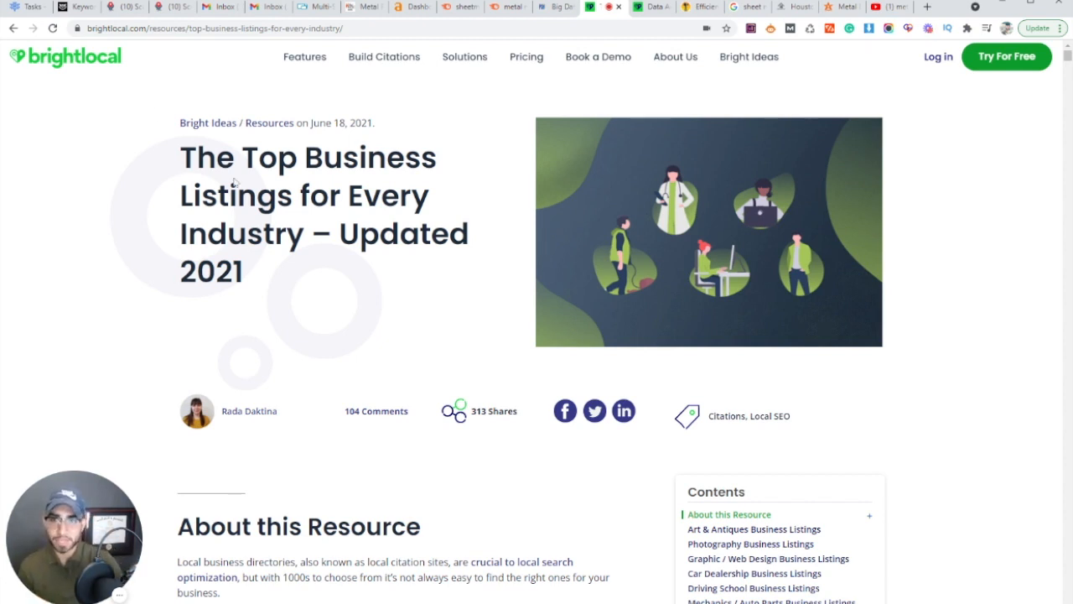
{"action": "scroll", "coordinate": [441, 311], "scroll_direction": "down", "scroll_amount": 5}
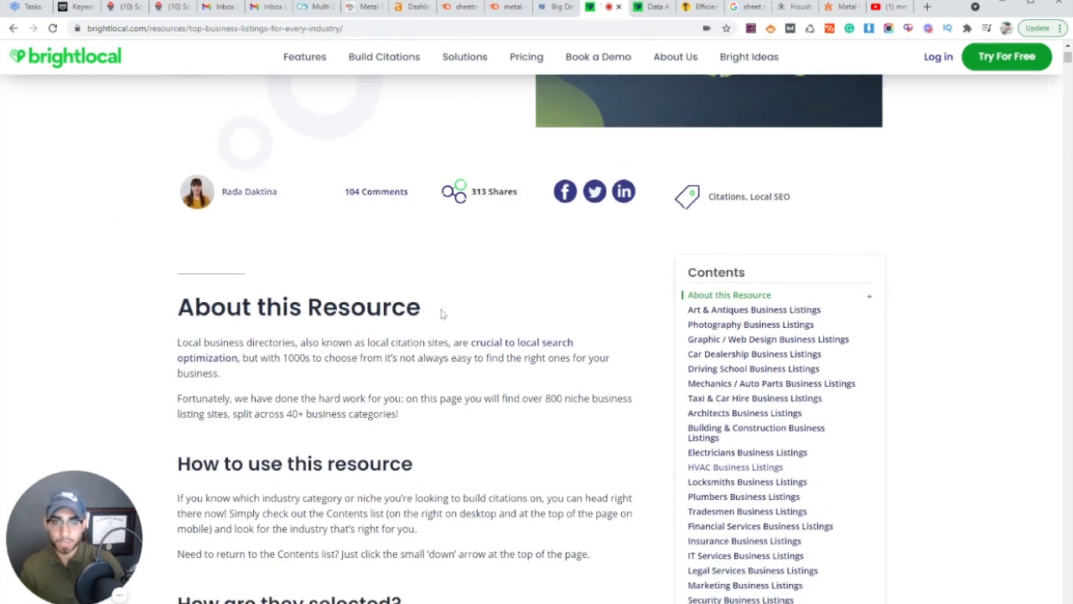
{"action": "scroll", "coordinate": [797, 420], "scroll_direction": "up", "scroll_amount": 1}
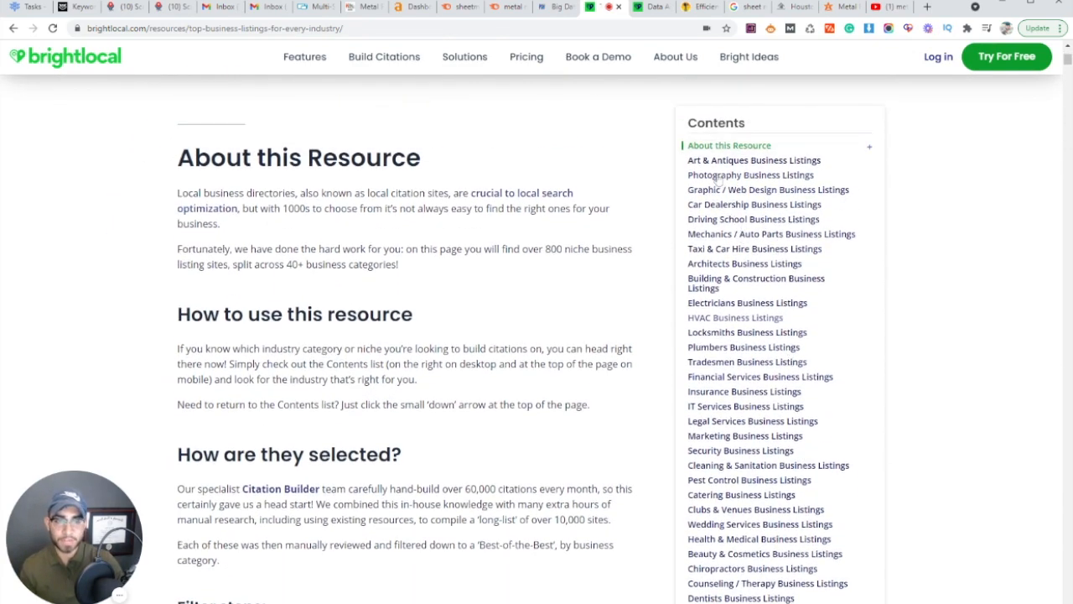
{"action": "scroll", "coordinate": [739, 245], "scroll_direction": "down", "scroll_amount": 1}
{"action": "scroll", "coordinate": [739, 245], "scroll_direction": "down", "scroll_amount": 2}
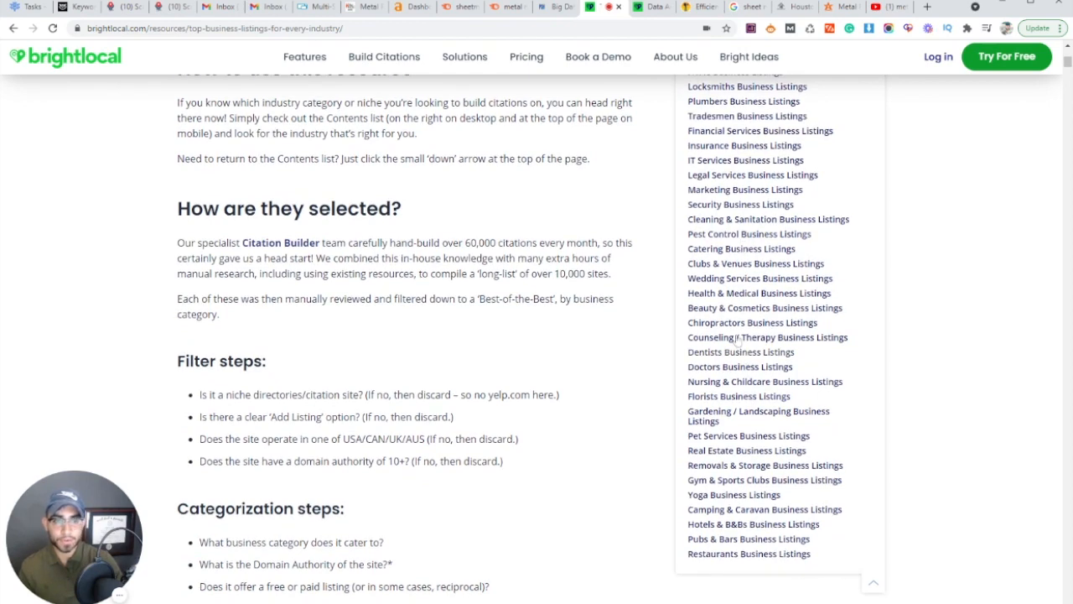
{"action": "scroll", "coordinate": [731, 312], "scroll_direction": "up", "scroll_amount": 1}
{"action": "scroll", "coordinate": [733, 310], "scroll_direction": "up", "scroll_amount": 2}
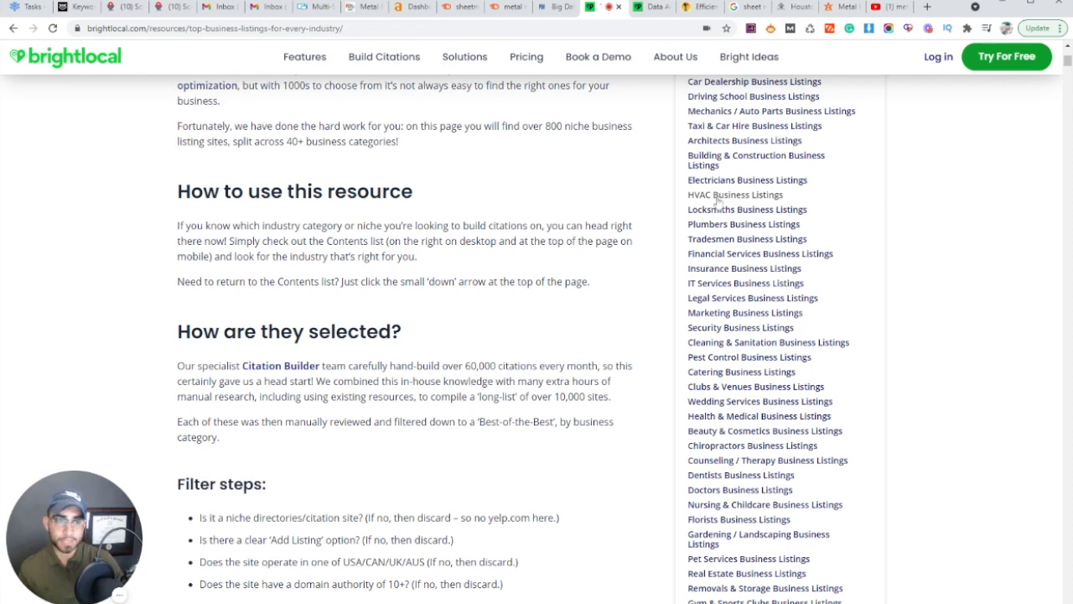
{"action": "scroll", "coordinate": [719, 290], "scroll_direction": "down", "scroll_amount": 2}
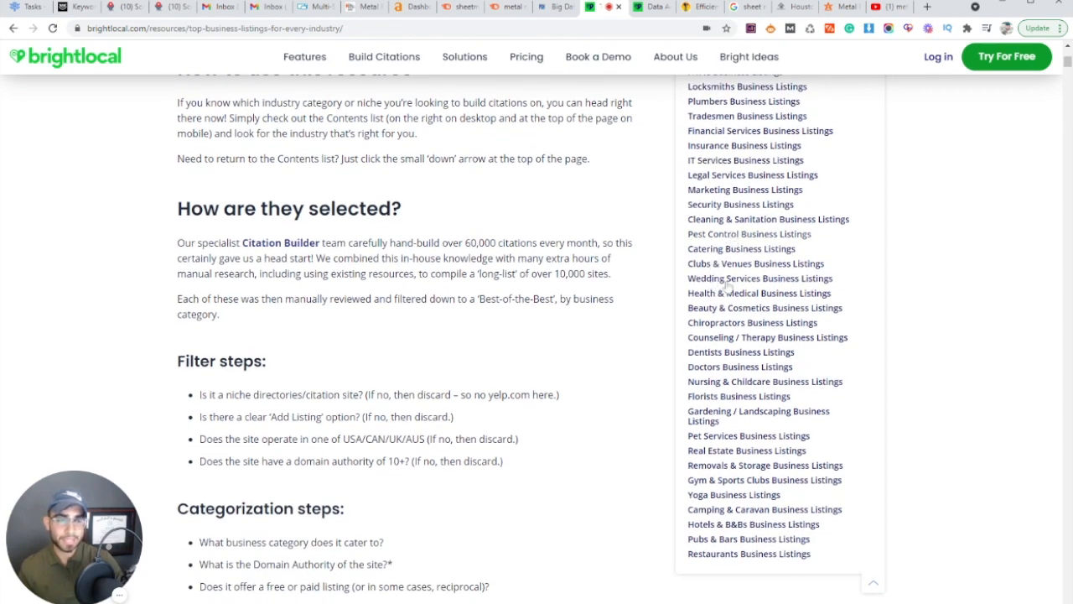
Step: Go to the Dentists Business Listings section and examine its citation sites with their domain authority, country and free or paid status
{"action": "left_click", "coordinate": [718, 358]}
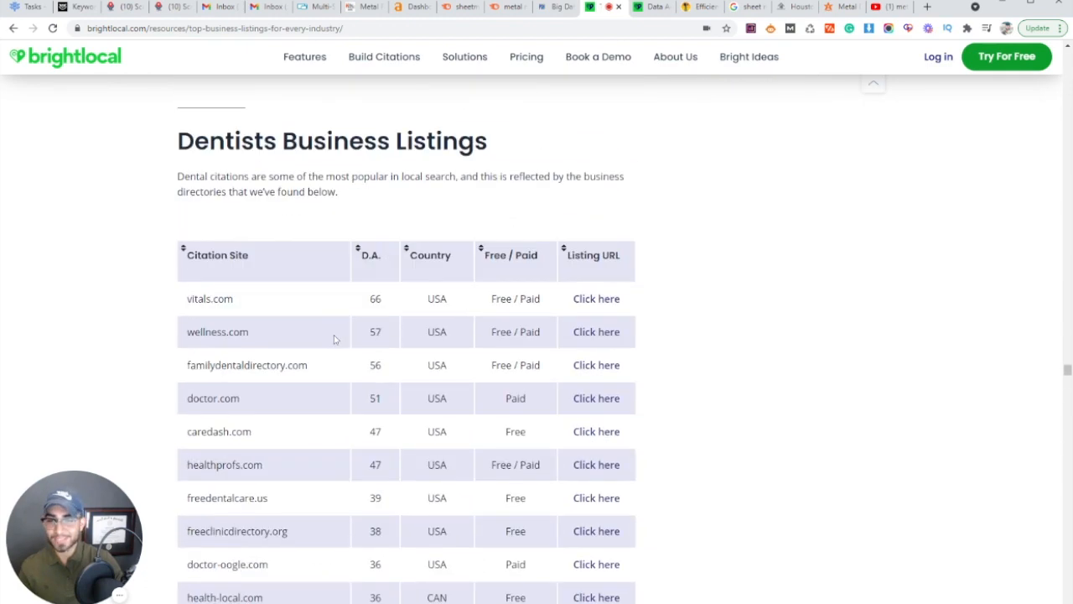
{"action": "scroll", "coordinate": [336, 342], "scroll_direction": "down", "scroll_amount": 2}
{"action": "scroll", "coordinate": [335, 340], "scroll_direction": "up", "scroll_amount": 1}
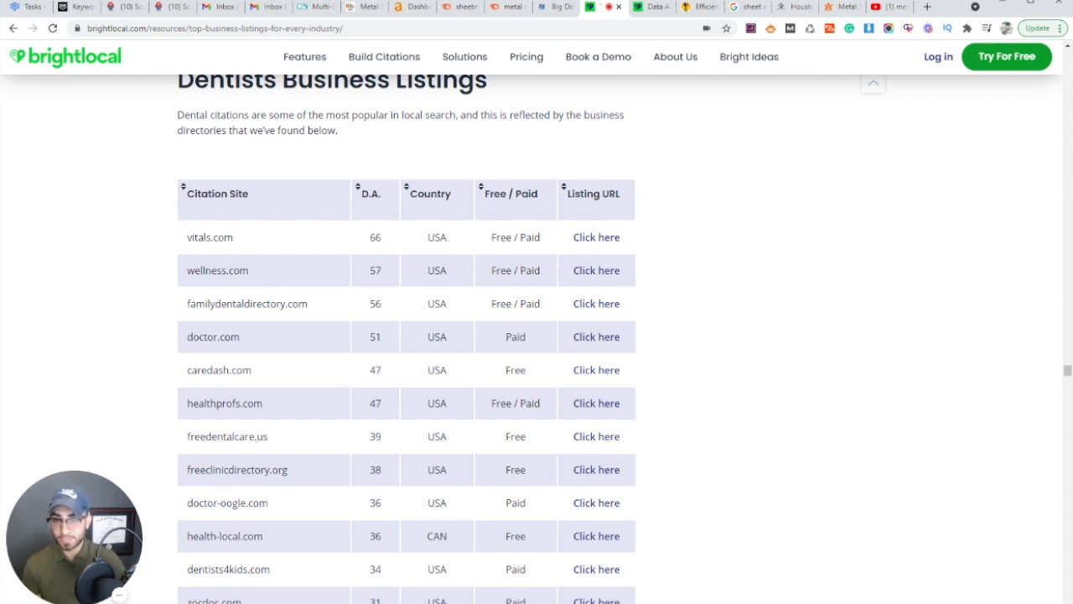
{"action": "scroll", "coordinate": [290, 311], "scroll_direction": "down", "scroll_amount": 2}
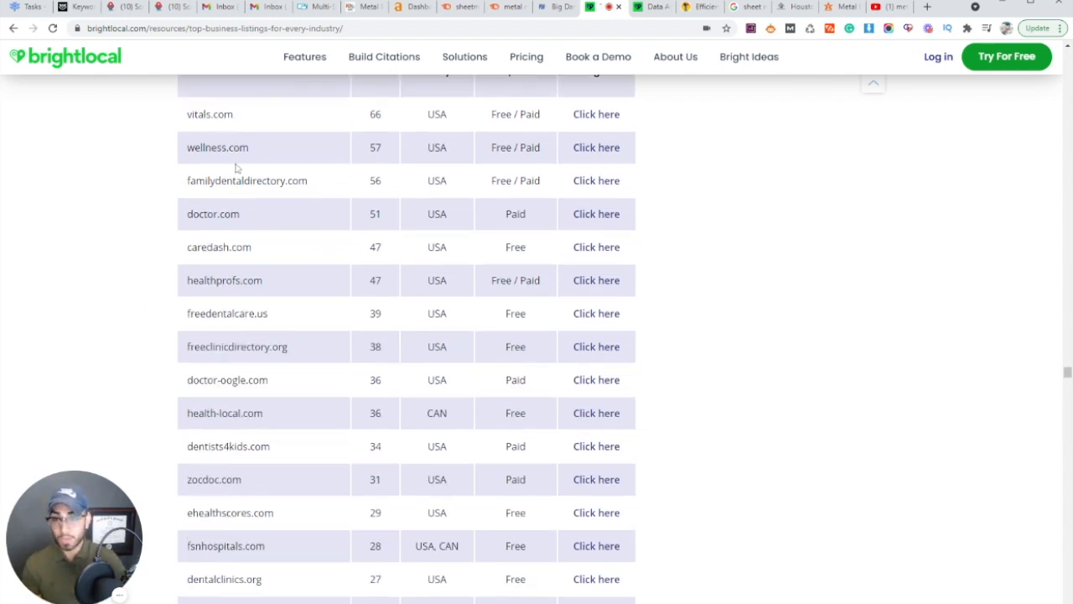
{"action": "scroll", "coordinate": [407, 342], "scroll_direction": "down", "scroll_amount": 1}
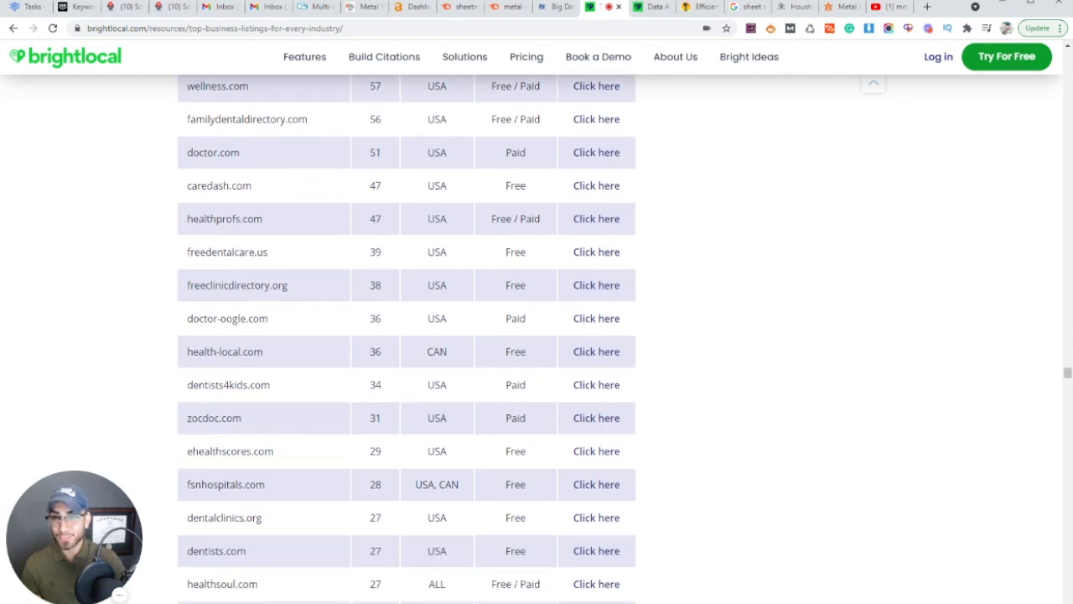
{"action": "scroll", "coordinate": [237, 299], "scroll_direction": "down", "scroll_amount": 1}
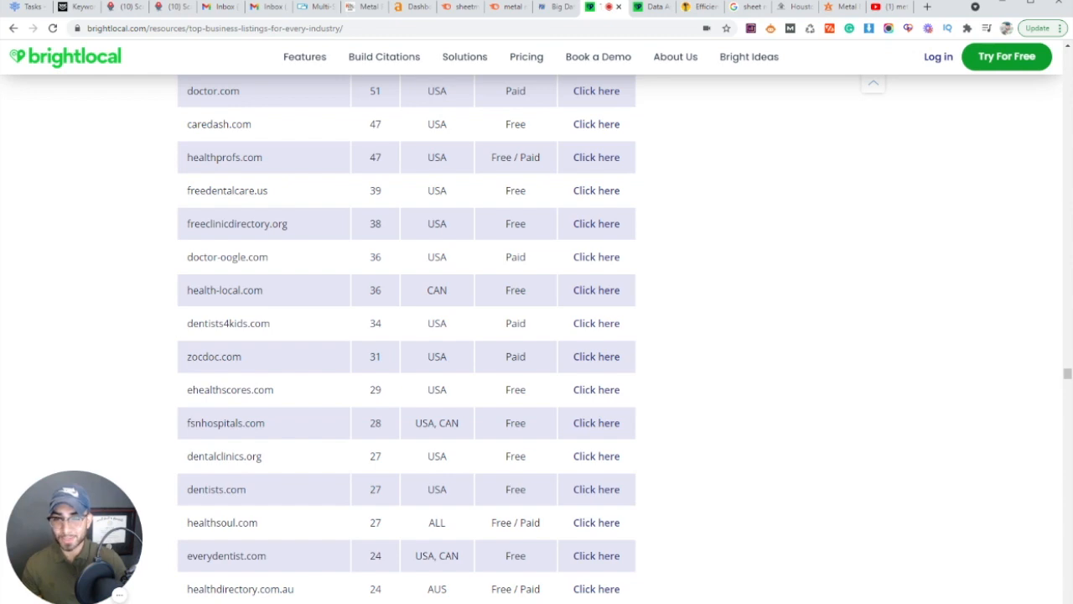
{"action": "scroll", "coordinate": [263, 333], "scroll_direction": "down", "scroll_amount": 2}
{"action": "scroll", "coordinate": [257, 328], "scroll_direction": "down", "scroll_amount": 5}
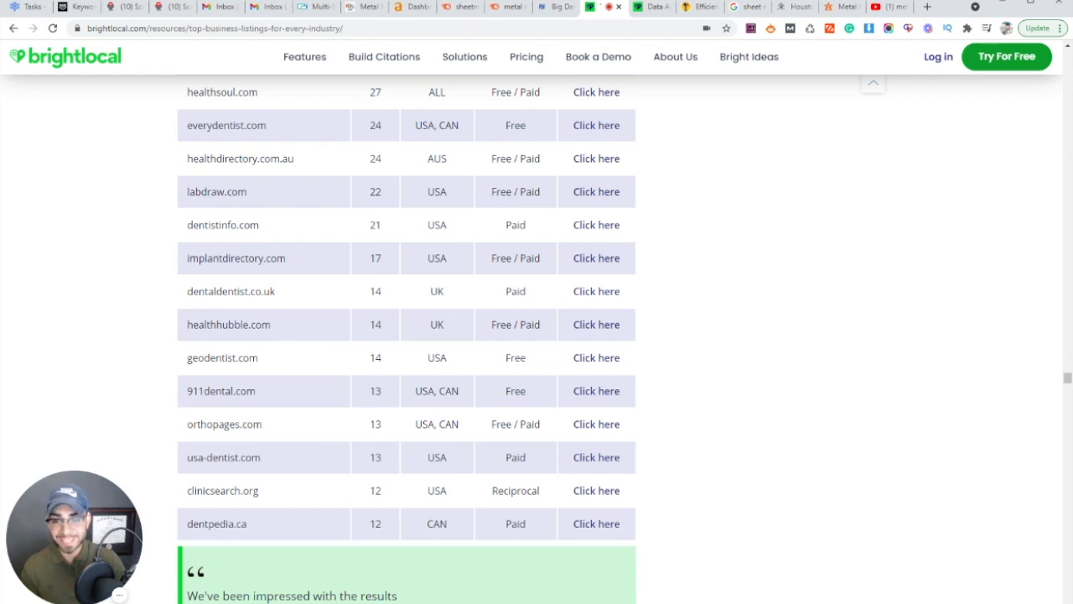
{"action": "scroll", "coordinate": [407, 336], "scroll_direction": "up", "scroll_amount": 3}
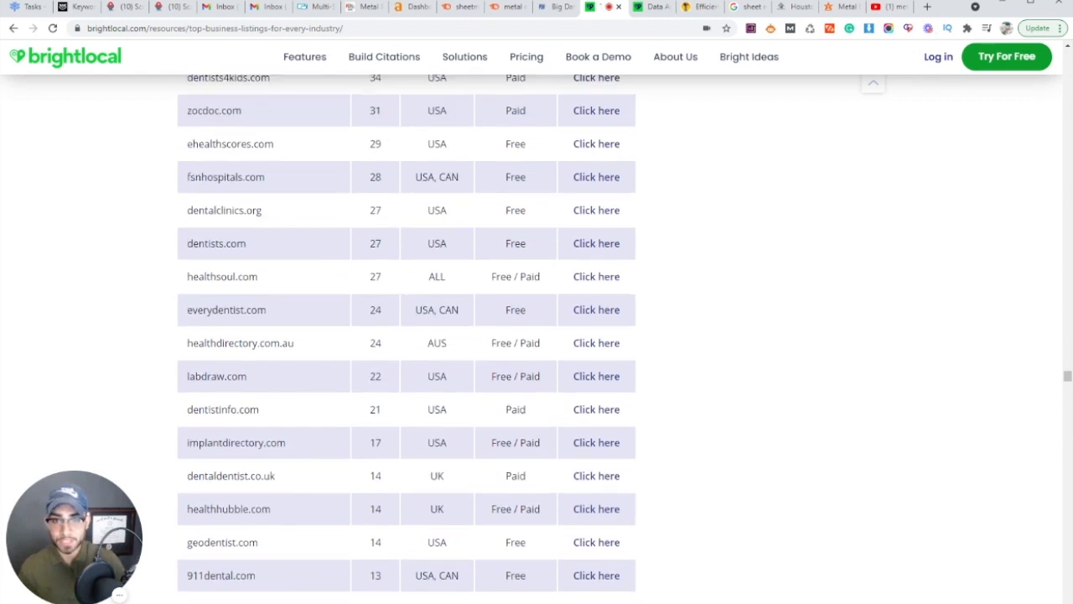
{"action": "scroll", "coordinate": [407, 335], "scroll_direction": "down", "scroll_amount": 1}
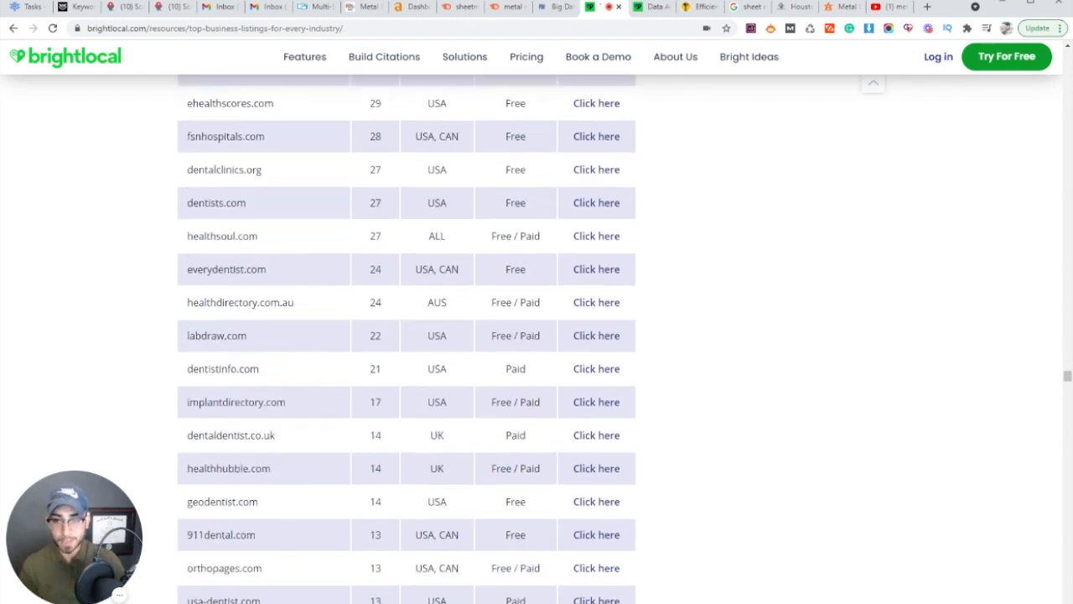
{"action": "scroll", "coordinate": [406, 336], "scroll_direction": "up", "scroll_amount": 2}
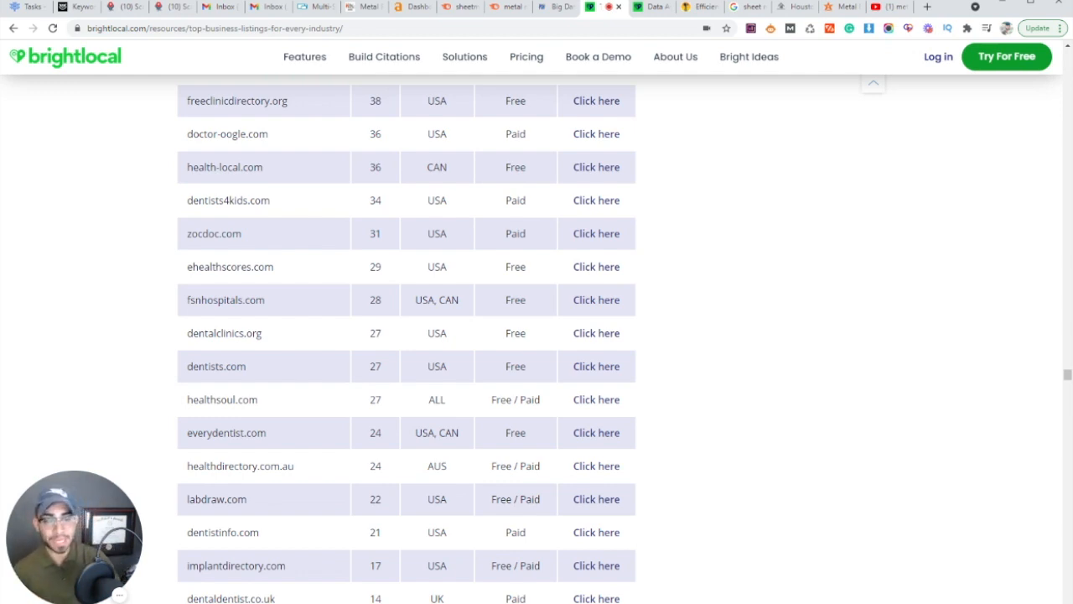
{"action": "scroll", "coordinate": [407, 336], "scroll_direction": "up", "scroll_amount": 2}
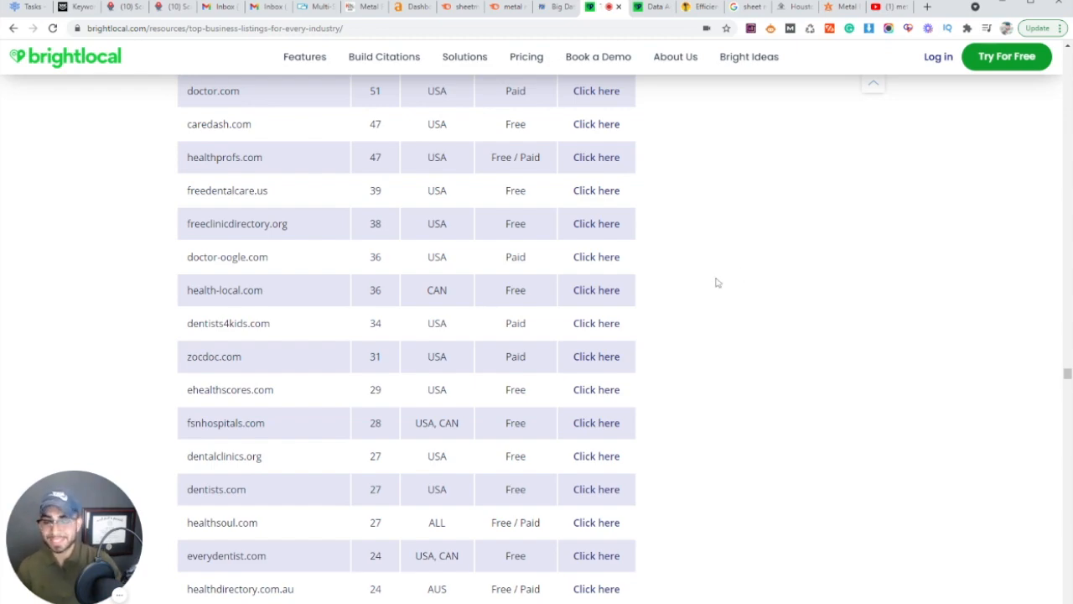
Step: Switch to BrightLocal's article on data aggregators and local SEO and go back to its introduction
{"action": "left_click", "coordinate": [644, 17]}
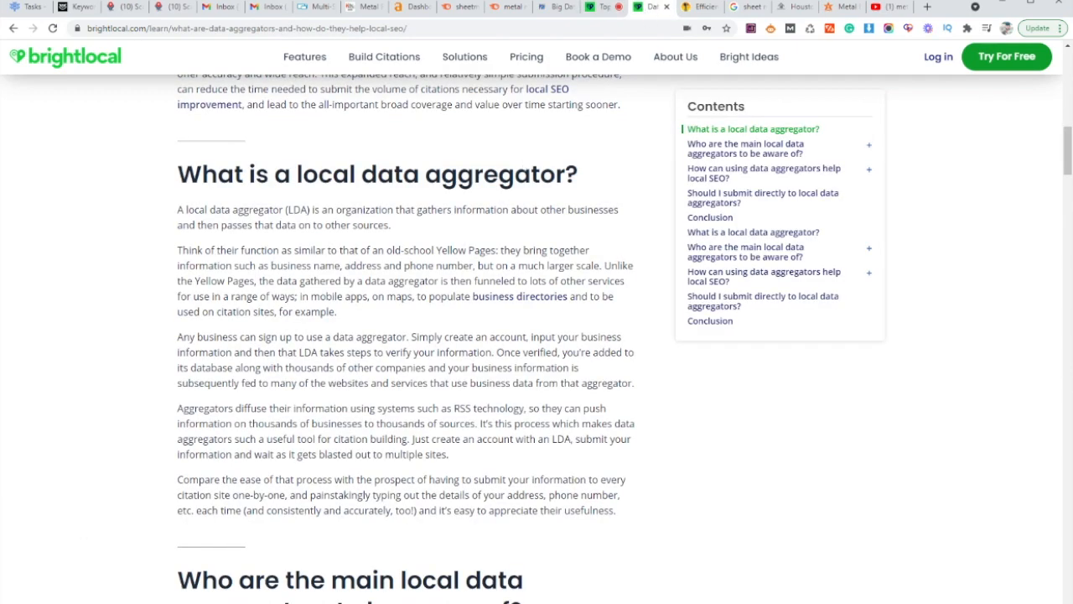
{"action": "scroll", "coordinate": [406, 335], "scroll_direction": "up", "scroll_amount": 6}
{"action": "scroll", "coordinate": [406, 335], "scroll_direction": "up", "scroll_amount": 5}
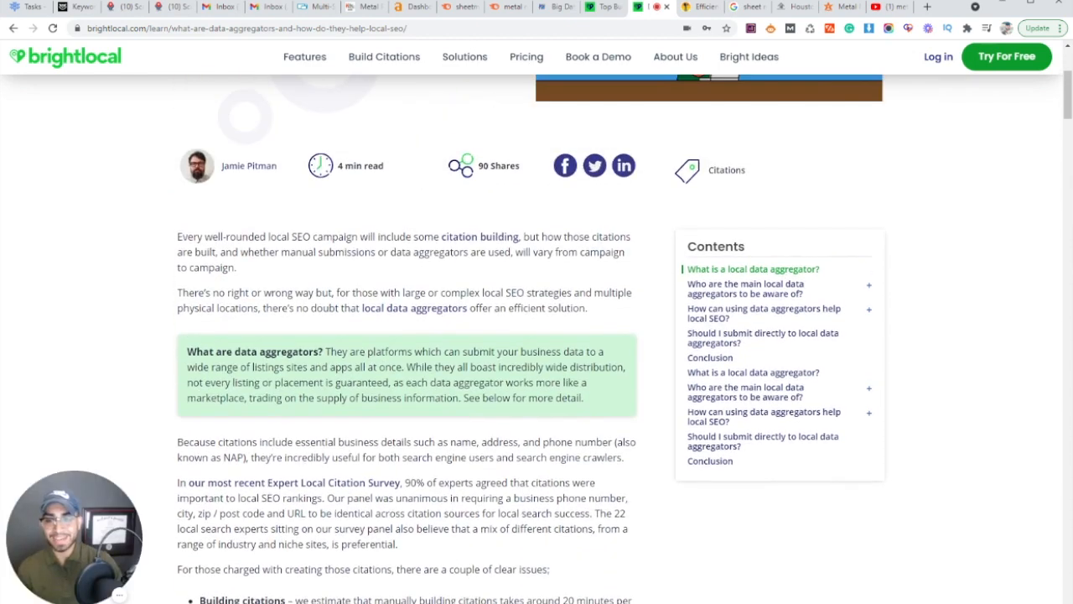
Step: Read the data aggregators article from its introduction through the section "What is a local data aggregator?"
{"action": "scroll", "coordinate": [406, 335], "scroll_direction": "down", "scroll_amount": 1}
{"action": "scroll", "coordinate": [262, 283], "scroll_direction": "up", "scroll_amount": 1}
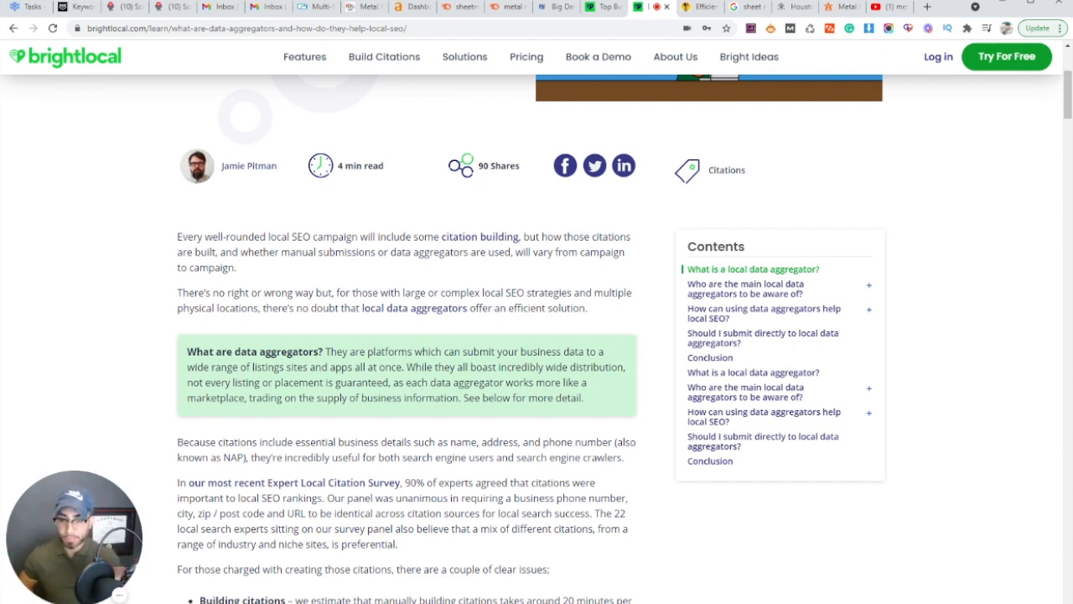
{"action": "scroll", "coordinate": [262, 287], "scroll_direction": "down", "scroll_amount": 6}
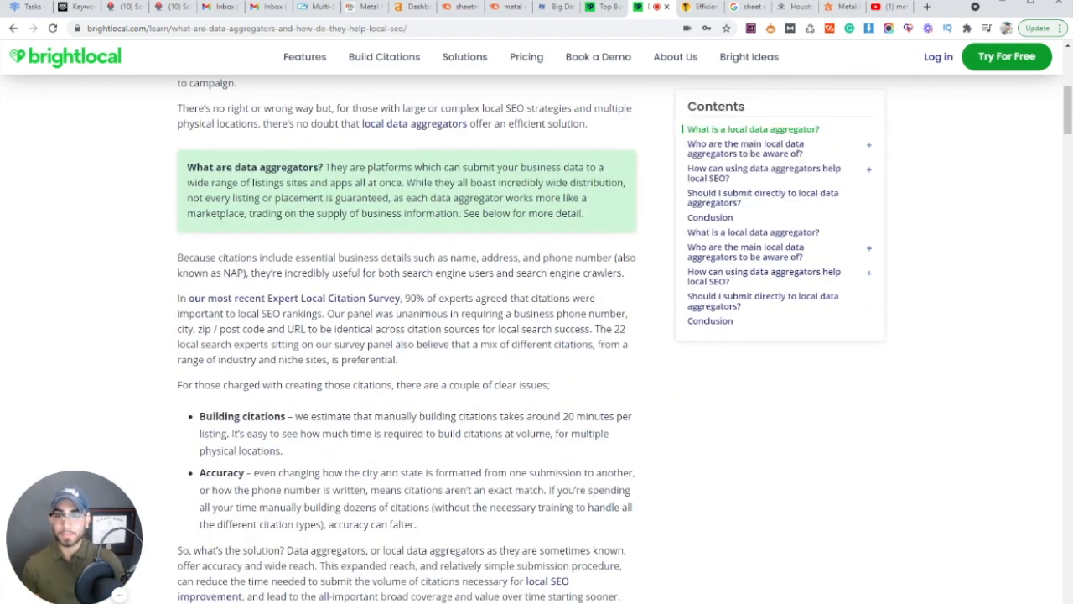
{"action": "scroll", "coordinate": [262, 288], "scroll_direction": "down", "scroll_amount": 1}
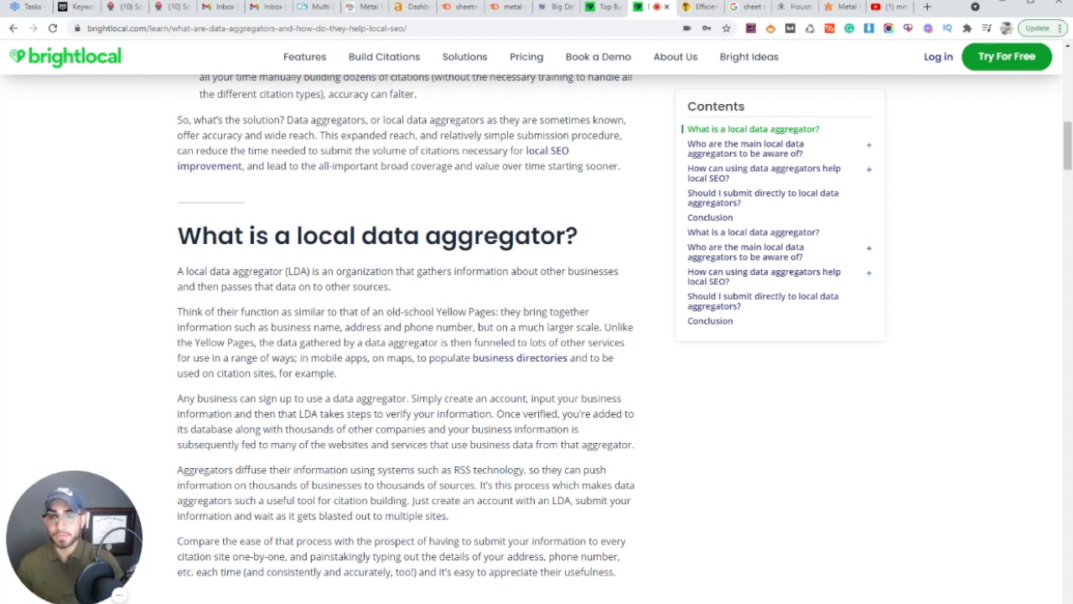
{"action": "left_click_drag", "start_coordinate": [299, 358], "coordinate": [335, 373]}
{"action": "left_click", "coordinate": [344, 379]}
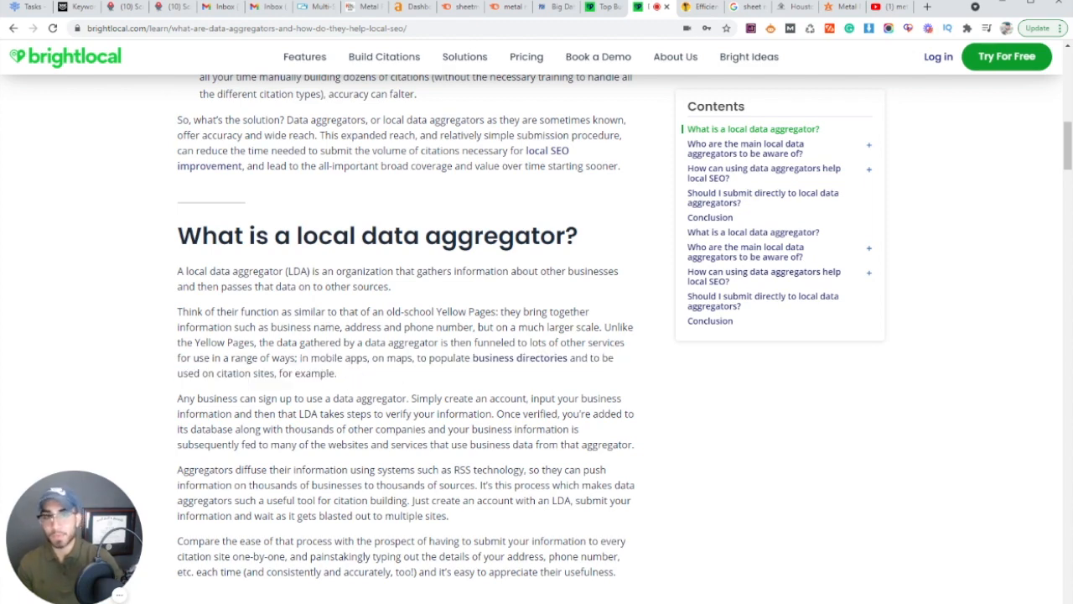
Step: Switch to Web 2.0 Ranker's Big Data Aggregators and Local Visibility Package and examine its steps, included USA services, pricing and citation add-ons
{"action": "left_click", "coordinate": [556, 7]}
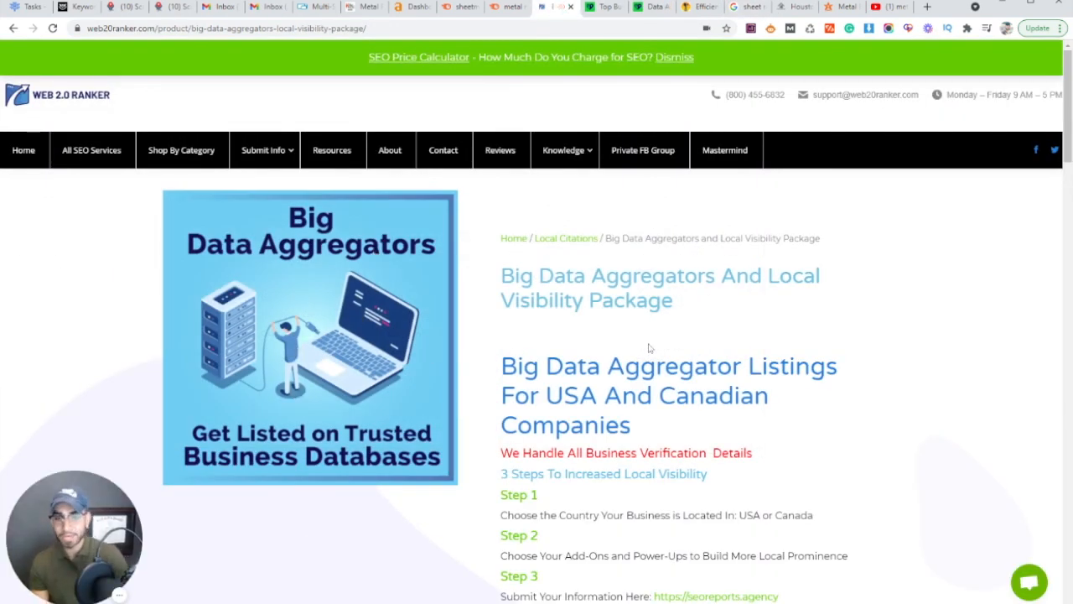
{"action": "scroll", "coordinate": [650, 370], "scroll_direction": "down", "scroll_amount": 3}
{"action": "scroll", "coordinate": [651, 371], "scroll_direction": "down", "scroll_amount": 4}
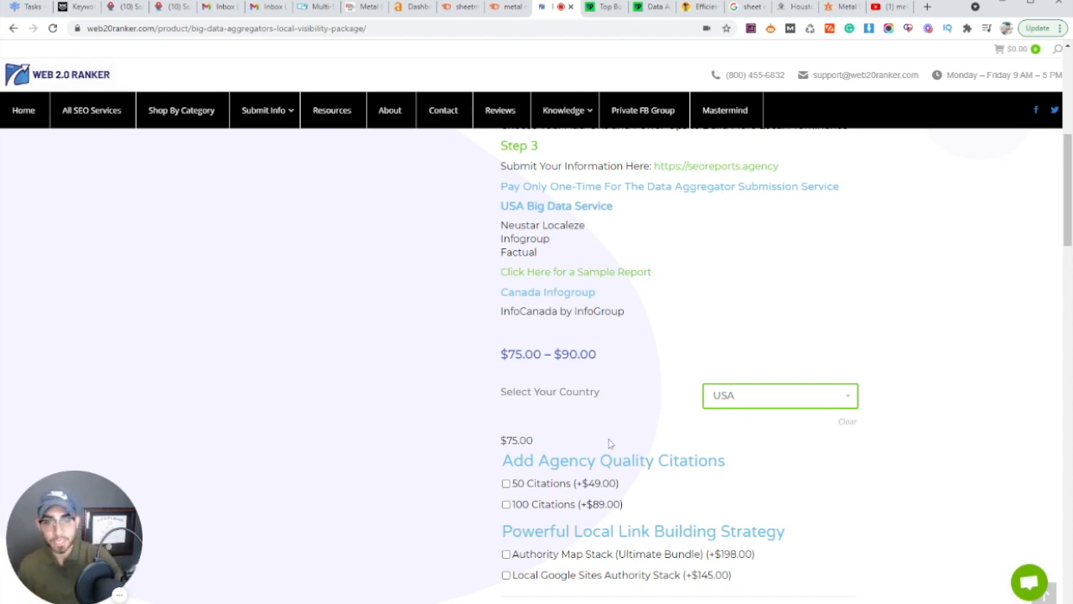
{"action": "scroll", "coordinate": [568, 431], "scroll_direction": "up", "scroll_amount": 3}
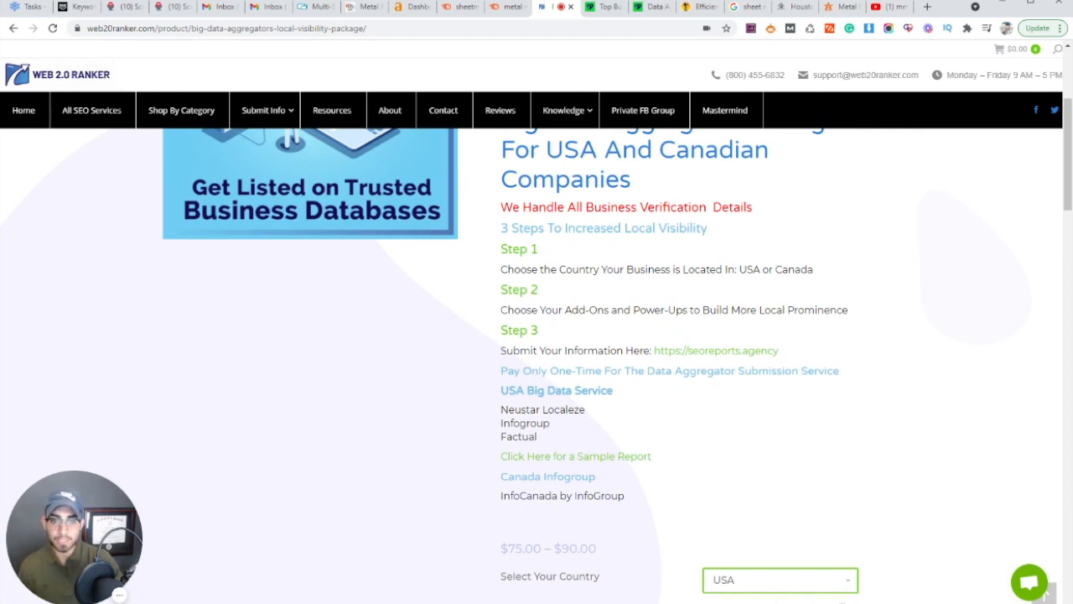
{"action": "scroll", "coordinate": [577, 302], "scroll_direction": "up", "scroll_amount": 2}
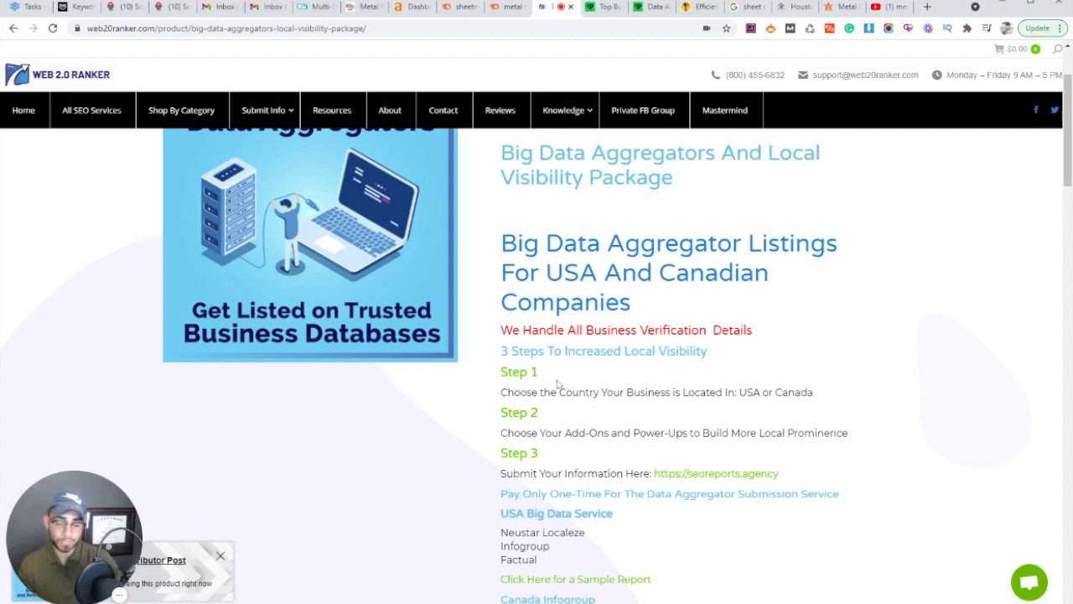
{"action": "scroll", "coordinate": [556, 384], "scroll_direction": "up", "scroll_amount": 2}
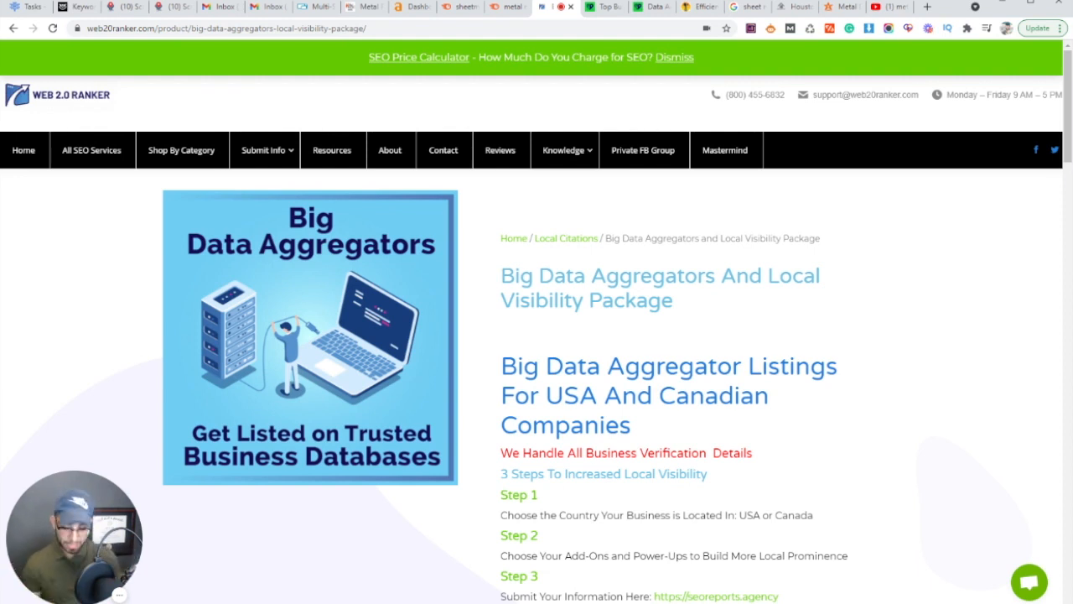
Step: Switch to the RFD-TV press release about Efficient Garage Door and highlight "Garage Door Repair" and "San Antonio" in its headline
{"action": "left_click", "coordinate": [700, 7]}
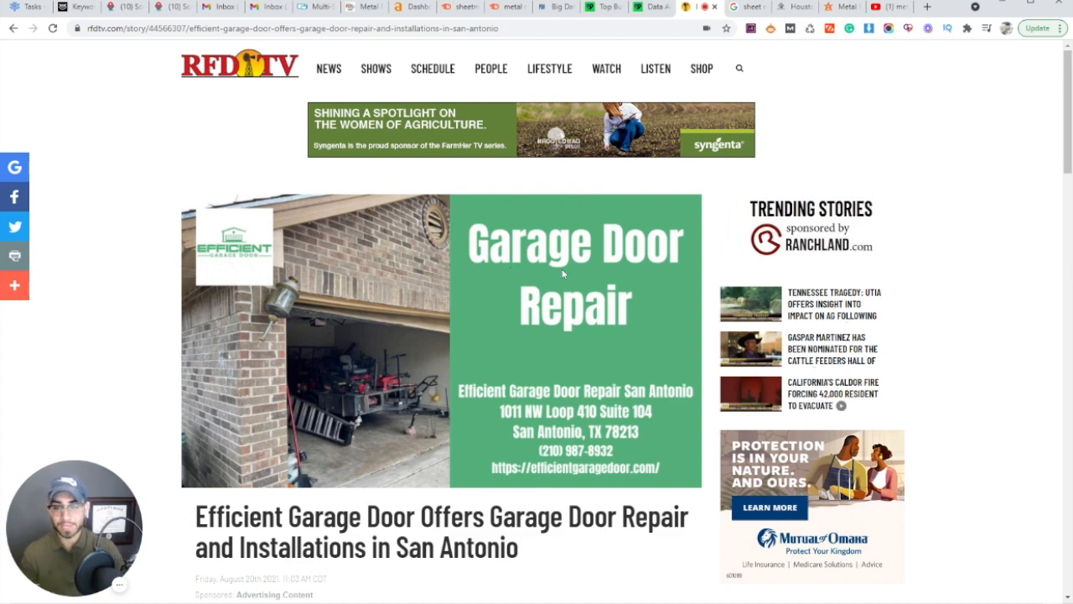
{"action": "scroll", "coordinate": [571, 360], "scroll_direction": "down", "scroll_amount": 4}
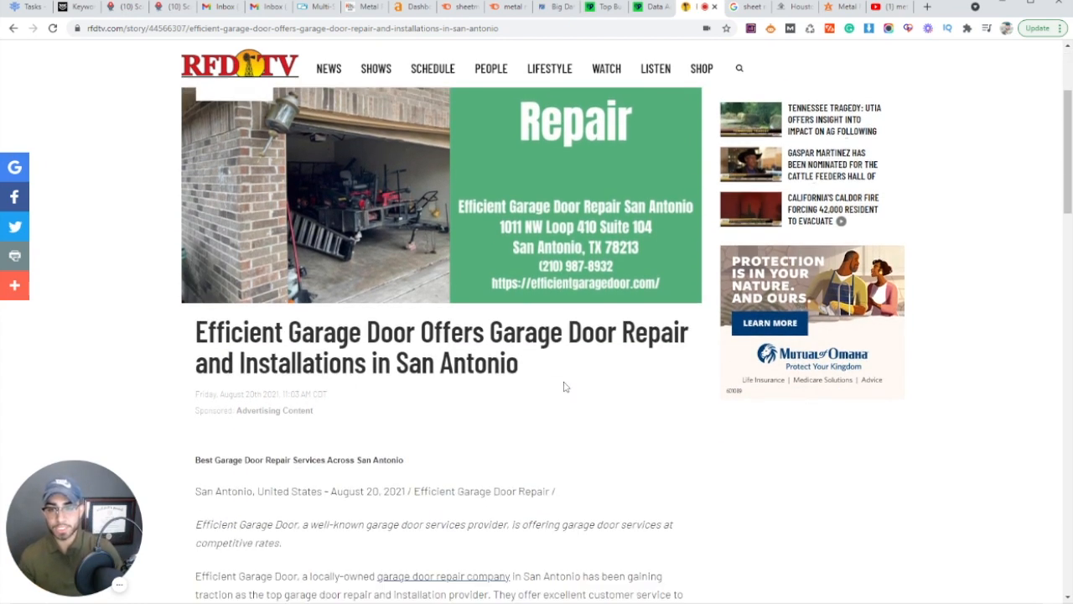
{"action": "left_click_drag", "start_coordinate": [489, 210], "coordinate": [692, 222]}
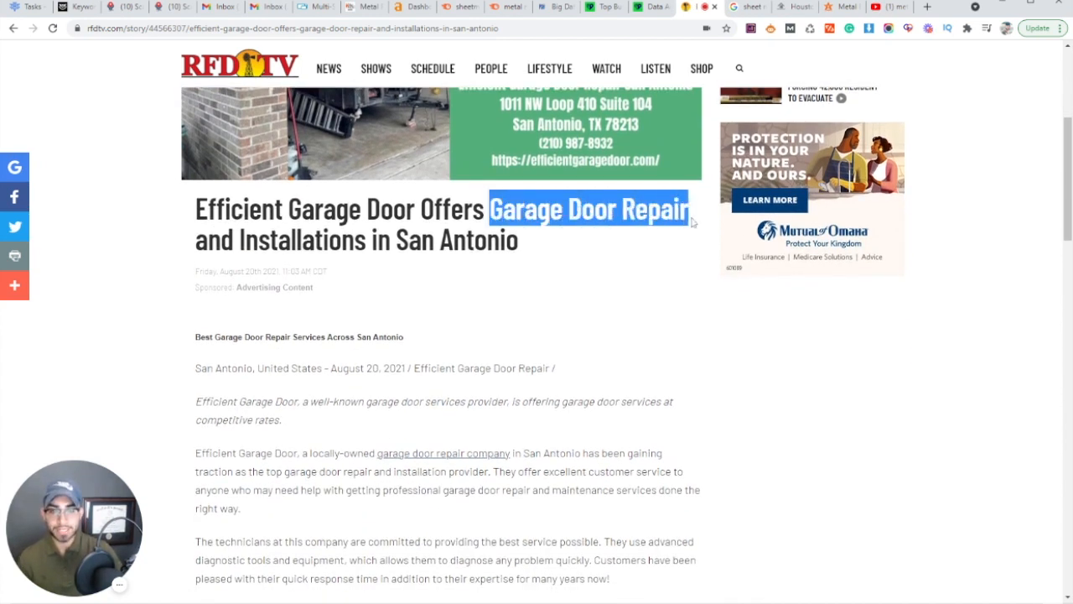
{"action": "left_click_drag", "start_coordinate": [396, 241], "coordinate": [525, 242]}
Step: Examine the press release's body text and its keyword links, down to the contact information and embedded map
{"action": "scroll", "coordinate": [451, 345], "scroll_direction": "down", "scroll_amount": 2}
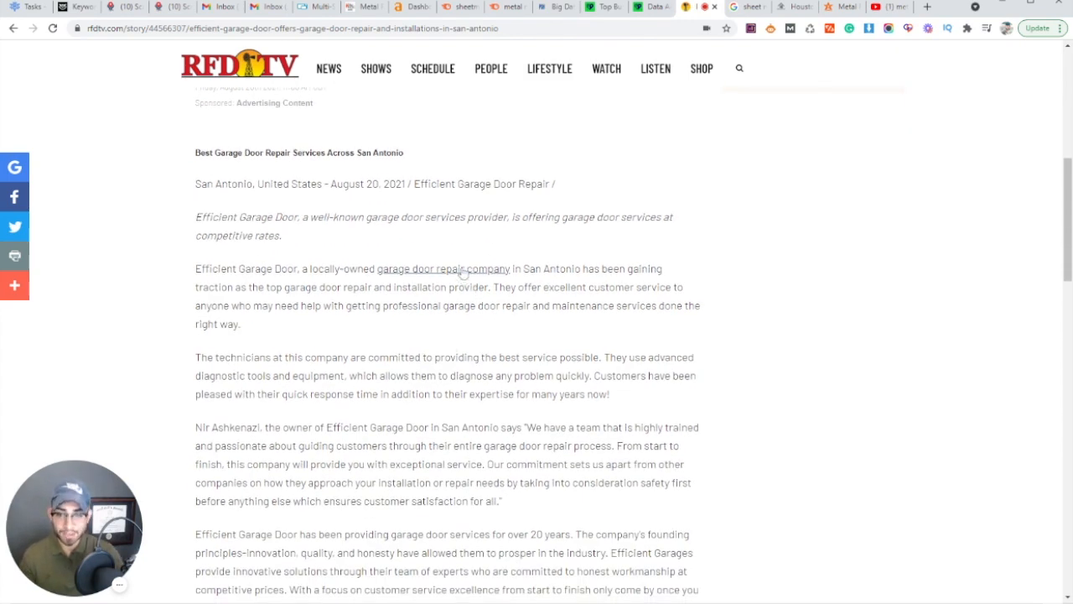
{"action": "scroll", "coordinate": [464, 273], "scroll_direction": "down", "scroll_amount": 5}
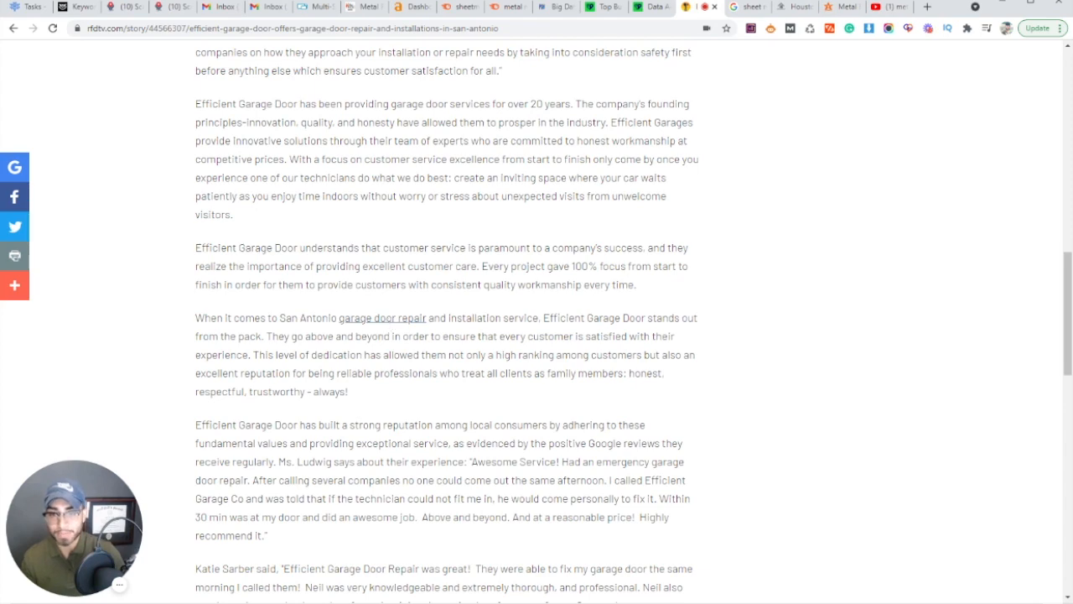
{"action": "scroll", "coordinate": [379, 329], "scroll_direction": "down", "scroll_amount": 1}
{"action": "scroll", "coordinate": [379, 329], "scroll_direction": "down", "scroll_amount": 4}
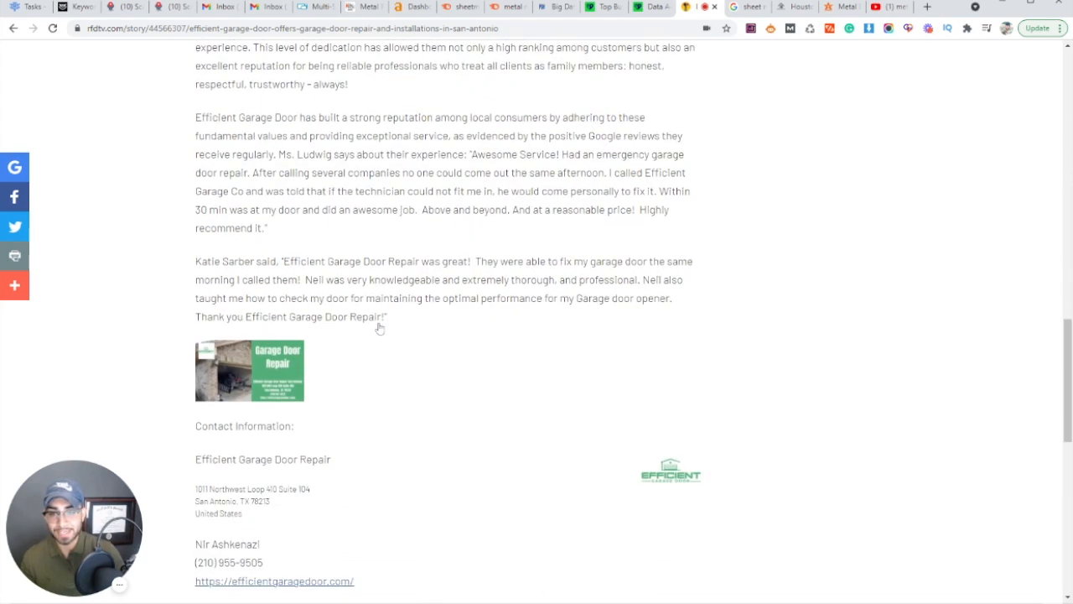
{"action": "scroll", "coordinate": [357, 319], "scroll_direction": "down", "scroll_amount": 3}
{"action": "scroll", "coordinate": [353, 305], "scroll_direction": "down", "scroll_amount": 3}
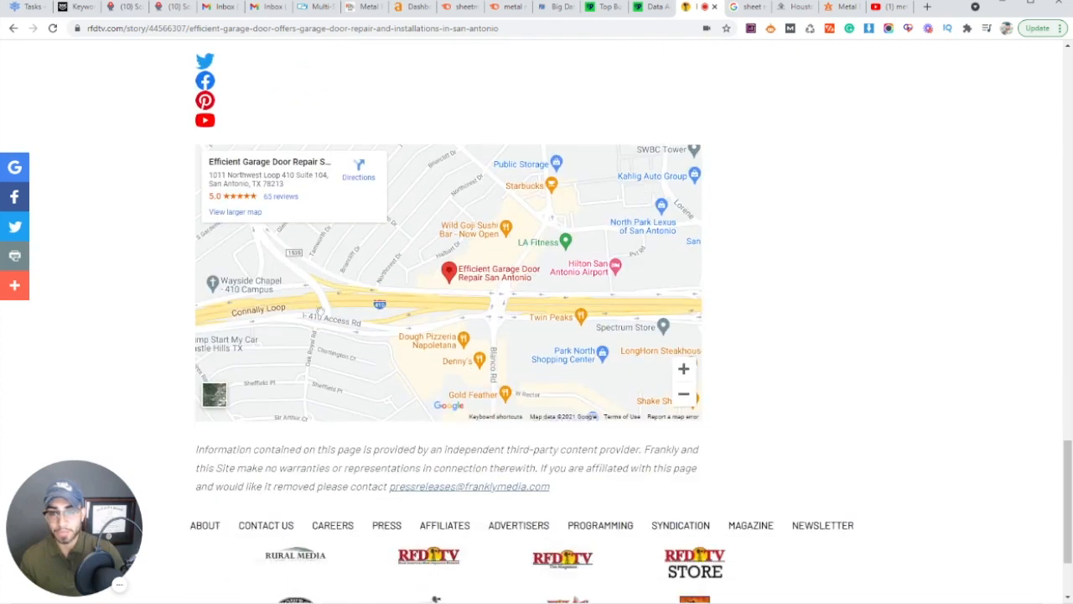
Step: Review the press release's social links, contact details and customer quotes, and return to its headline
{"action": "scroll", "coordinate": [293, 390], "scroll_direction": "up", "scroll_amount": 4}
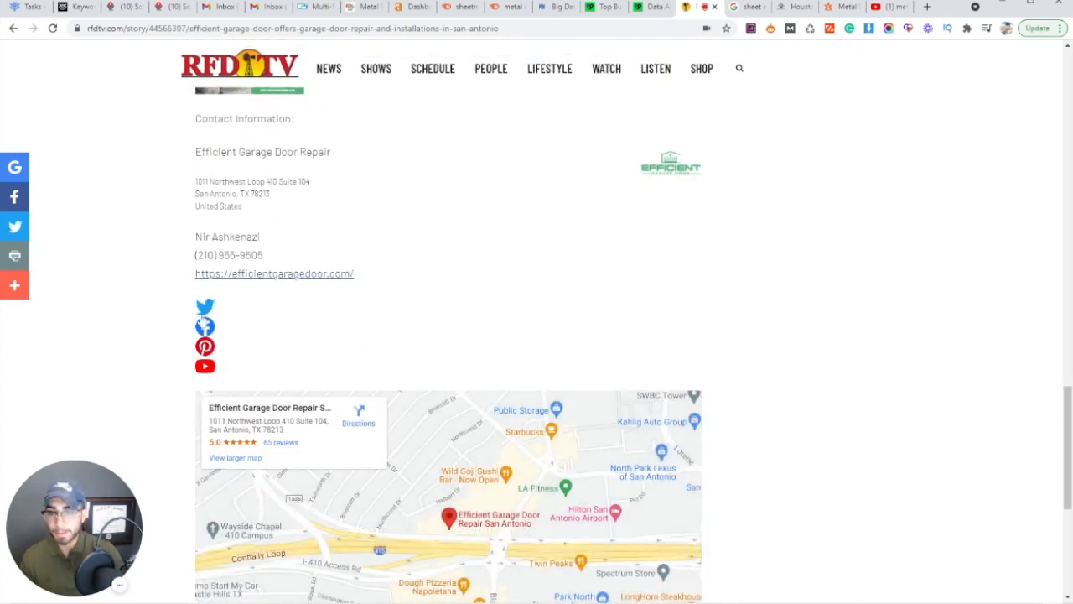
{"action": "scroll", "coordinate": [218, 347], "scroll_direction": "up", "scroll_amount": 1}
{"action": "scroll", "coordinate": [228, 351], "scroll_direction": "up", "scroll_amount": 2}
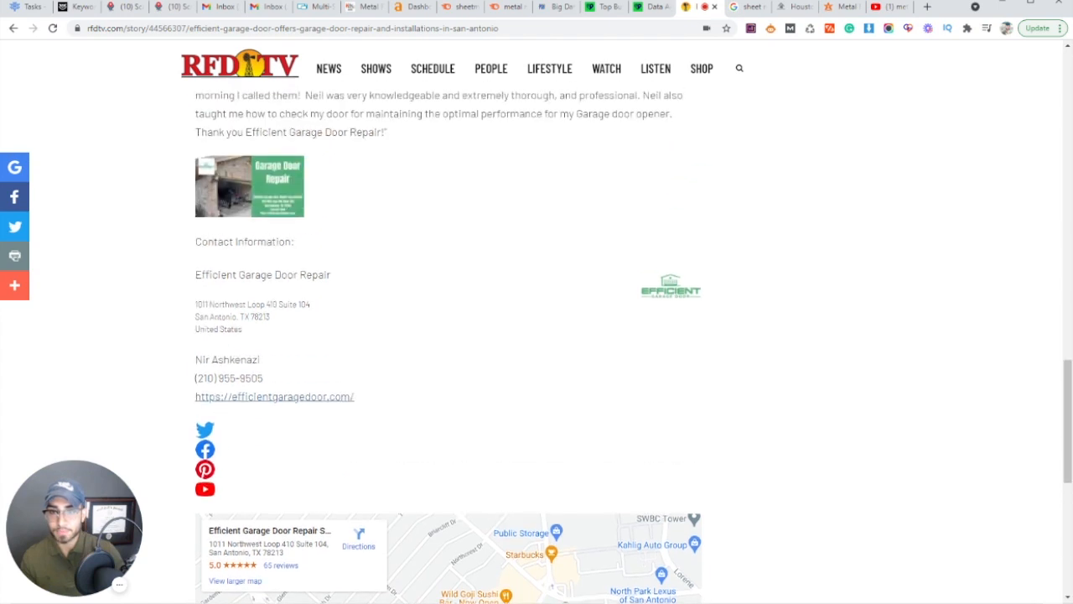
{"action": "scroll", "coordinate": [290, 385], "scroll_direction": "up", "scroll_amount": 3}
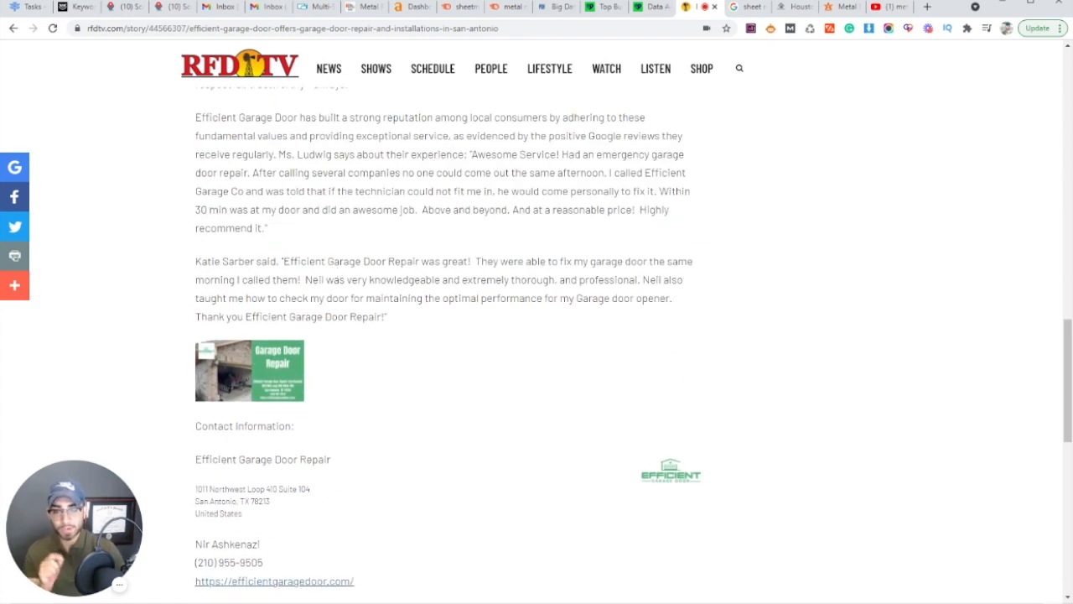
{"action": "scroll", "coordinate": [445, 318], "scroll_direction": "up", "scroll_amount": 3}
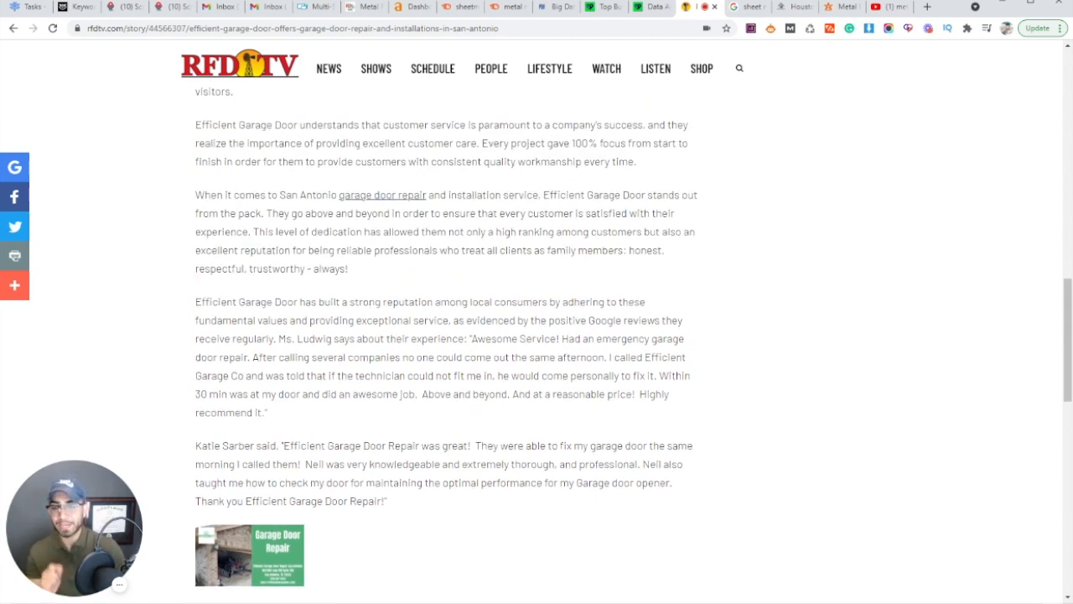
{"action": "scroll", "coordinate": [427, 367], "scroll_direction": "up", "scroll_amount": 2}
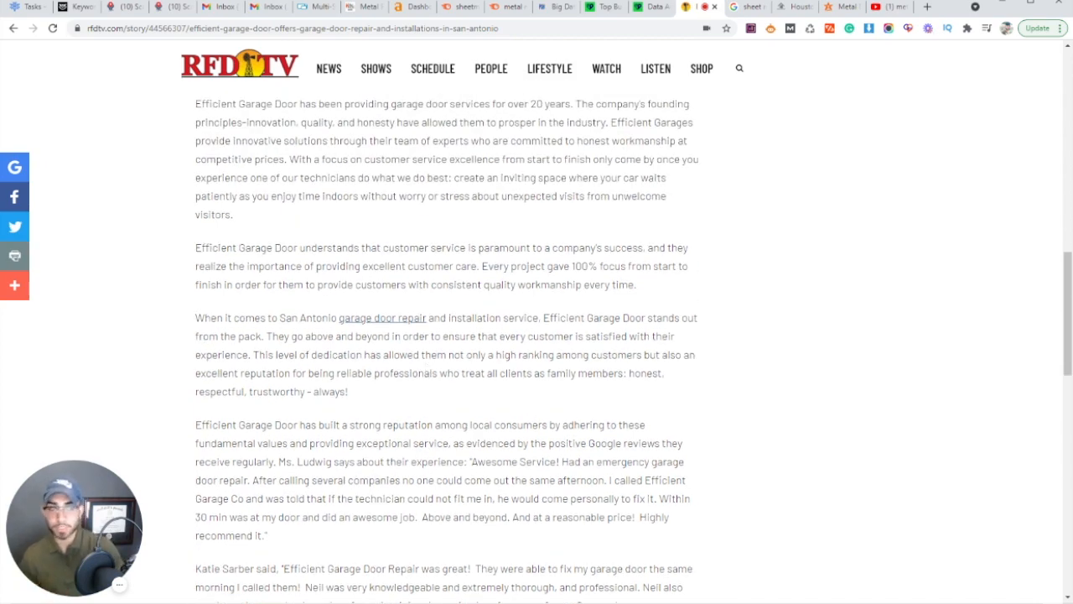
{"action": "scroll", "coordinate": [360, 297], "scroll_direction": "up", "scroll_amount": 4}
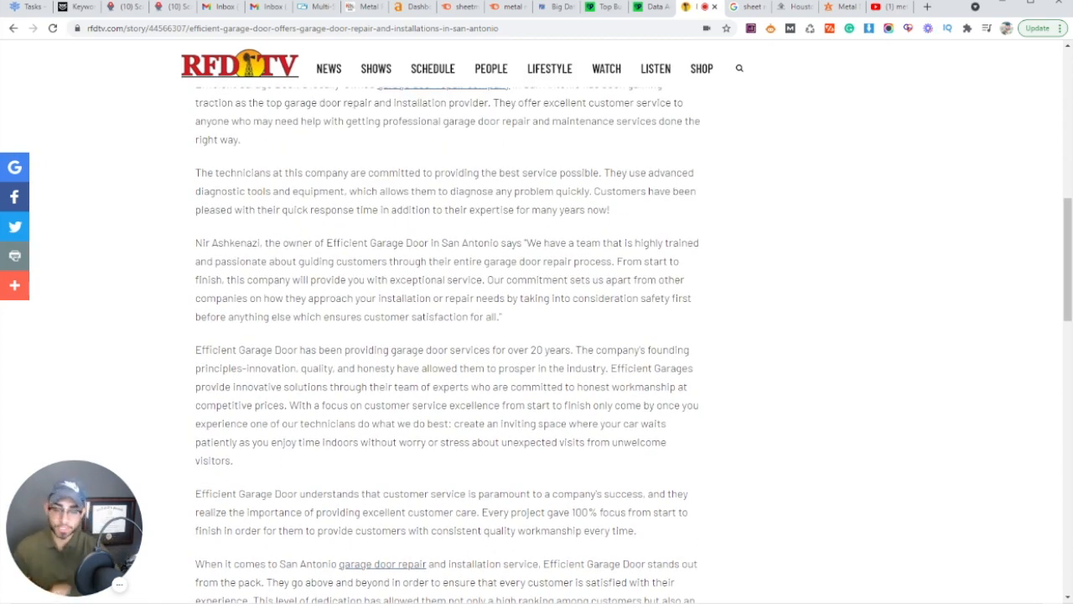
{"action": "scroll", "coordinate": [411, 362], "scroll_direction": "up", "scroll_amount": 9}
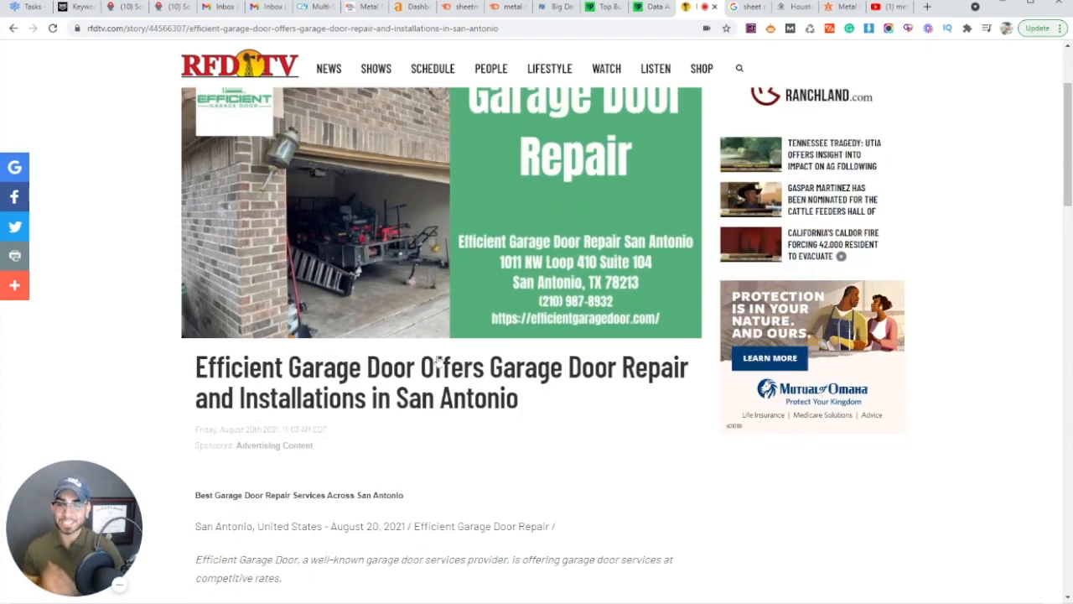